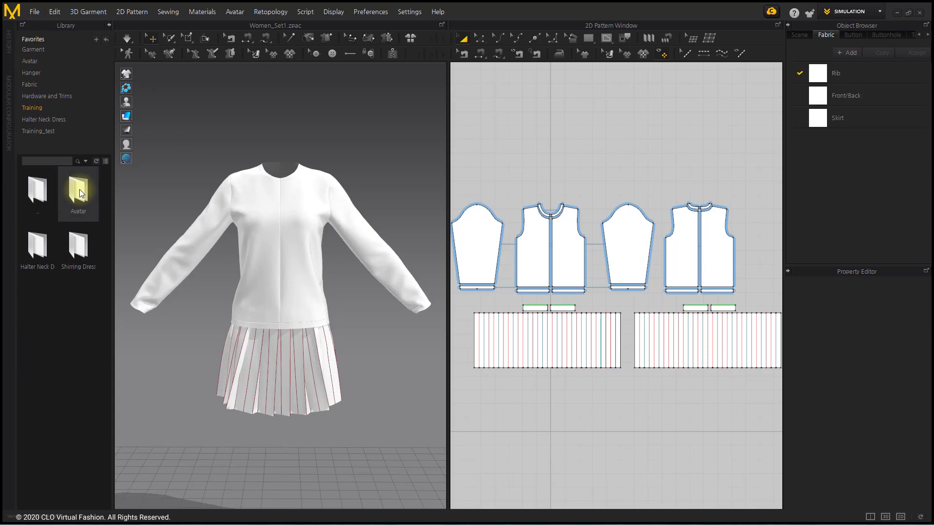
Step: Load the Women_2.avt avatar from the Training library's Avatar folder and collapse the library
{"action": "double_click", "coordinate": [80, 196]}
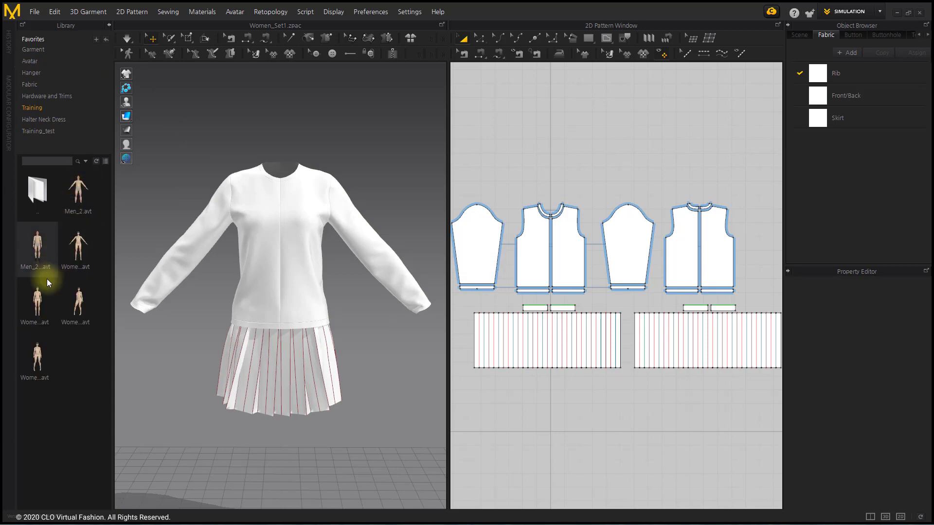
{"action": "mouse_move", "coordinate": [79, 262]}
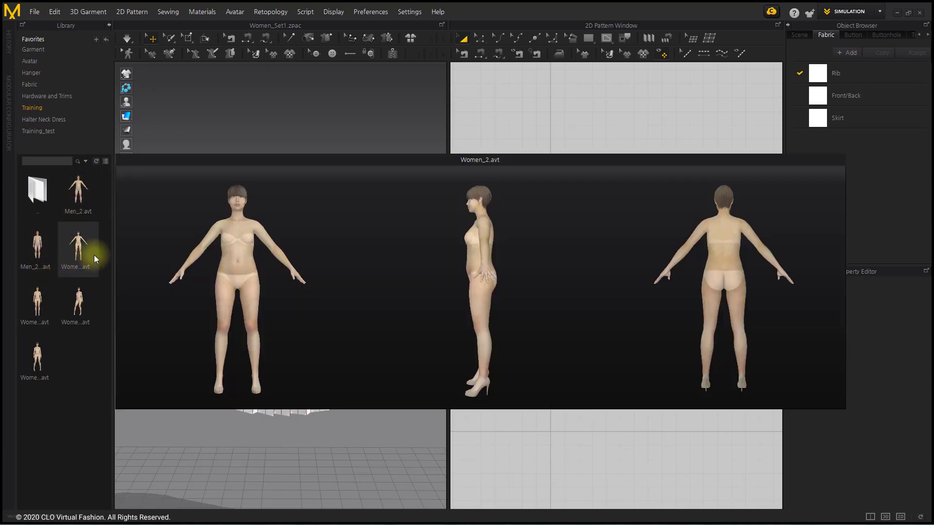
{"action": "double_click", "coordinate": [94, 255]}
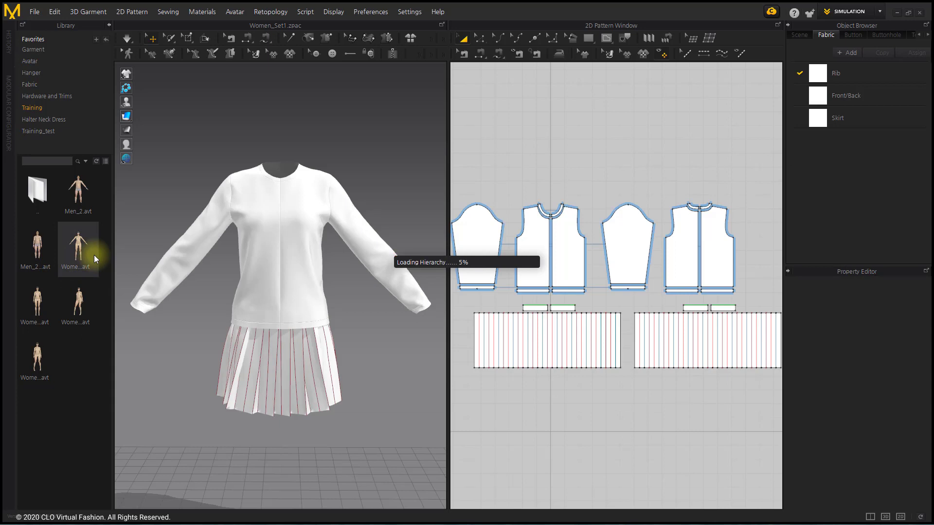
{"action": "left_click", "coordinate": [109, 25]}
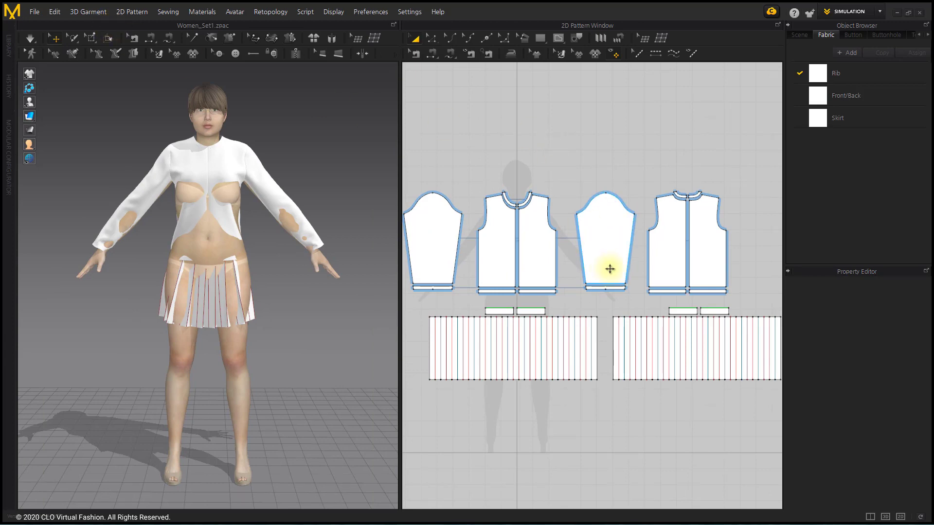
Step: Delete every pattern piece except the front and back bodice pieces, and remove the unused Rib and Skirt fabrics
{"action": "scroll", "coordinate": [610, 269], "scroll_direction": "down", "scroll_amount": 2}
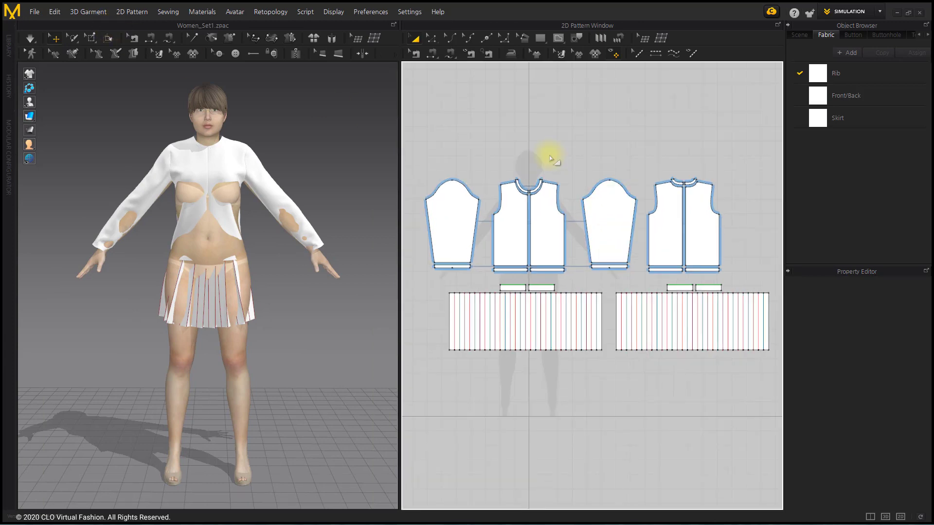
{"action": "key", "text": "ctrl+a"}
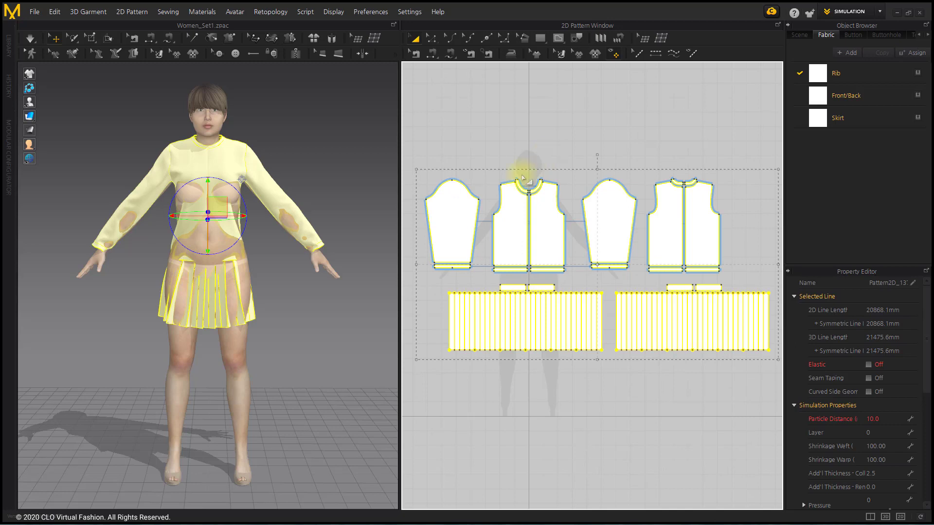
{"action": "left_click", "coordinate": [502, 208], "text": "ctrl"}
{"action": "left_click", "coordinate": [548, 217], "text": "ctrl"}
{"action": "left_click", "coordinate": [658, 223], "text": "ctrl"}
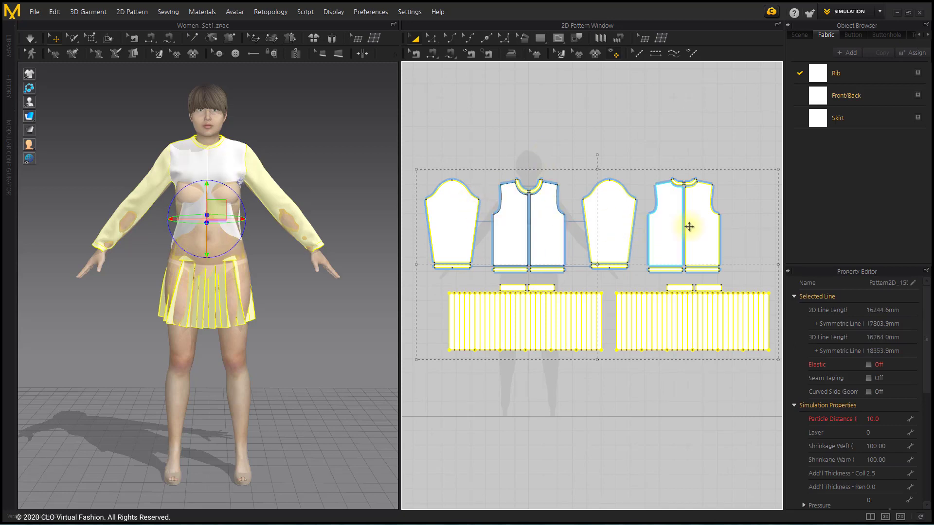
{"action": "left_click", "coordinate": [689, 226], "text": "ctrl"}
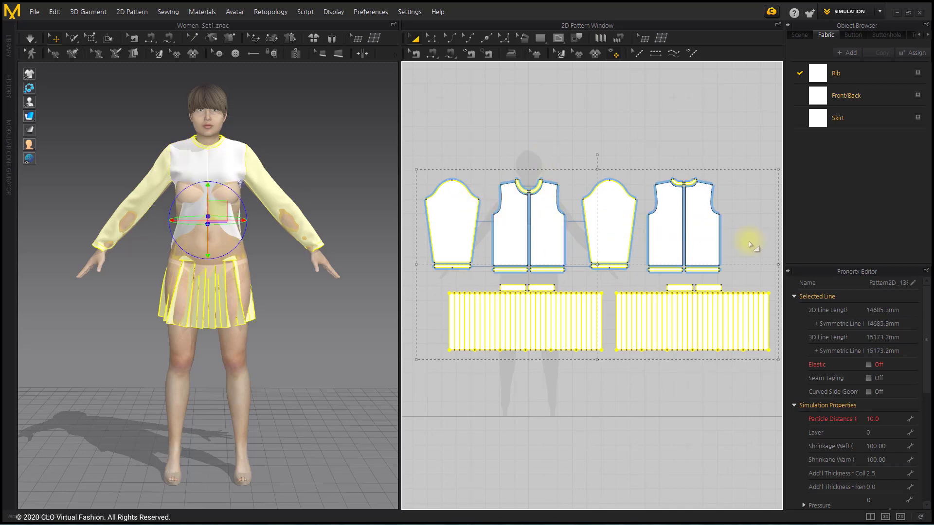
{"action": "key", "text": "Delete"}
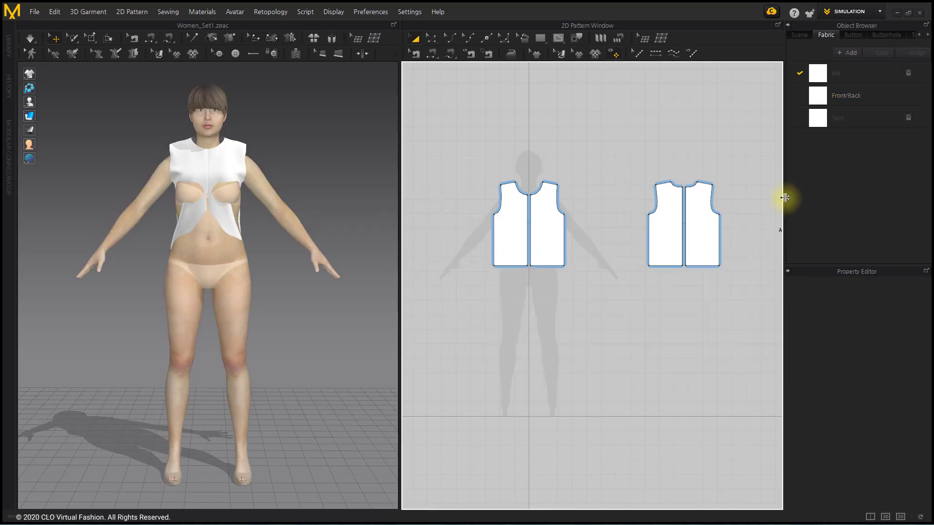
{"action": "left_click", "coordinate": [907, 73]}
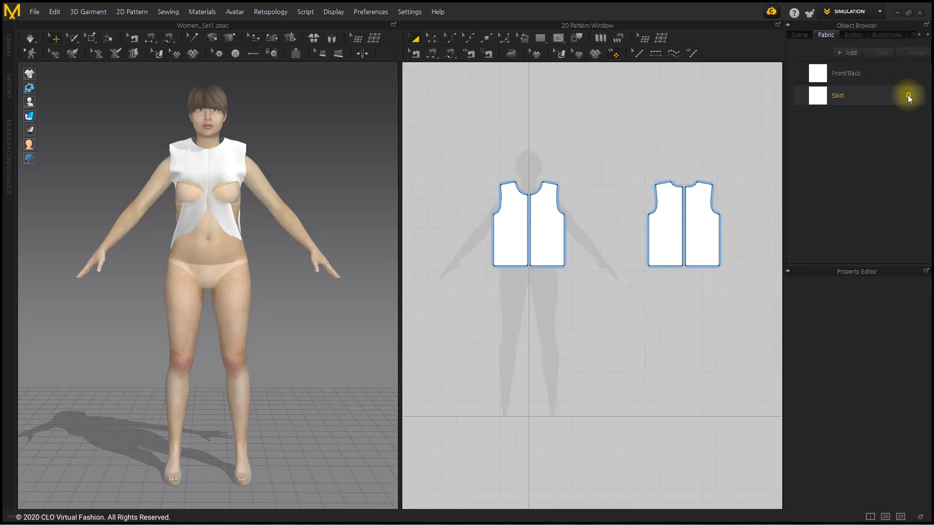
{"action": "left_click", "coordinate": [908, 96]}
Step: Move the two back bodice pieces closer to the front pieces in the 2D pattern layout
{"action": "left_click", "coordinate": [724, 134]}
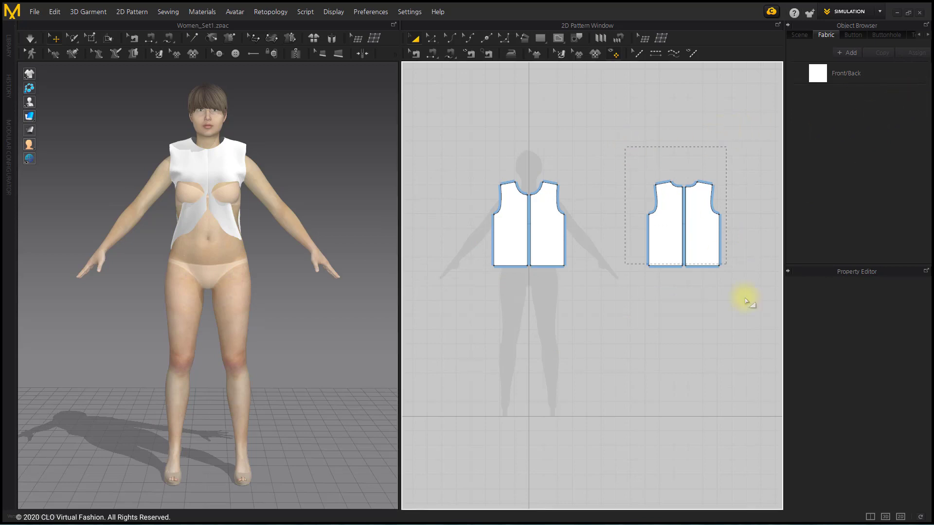
{"action": "left_click_drag", "start_coordinate": [696, 242], "coordinate": [640, 242]}
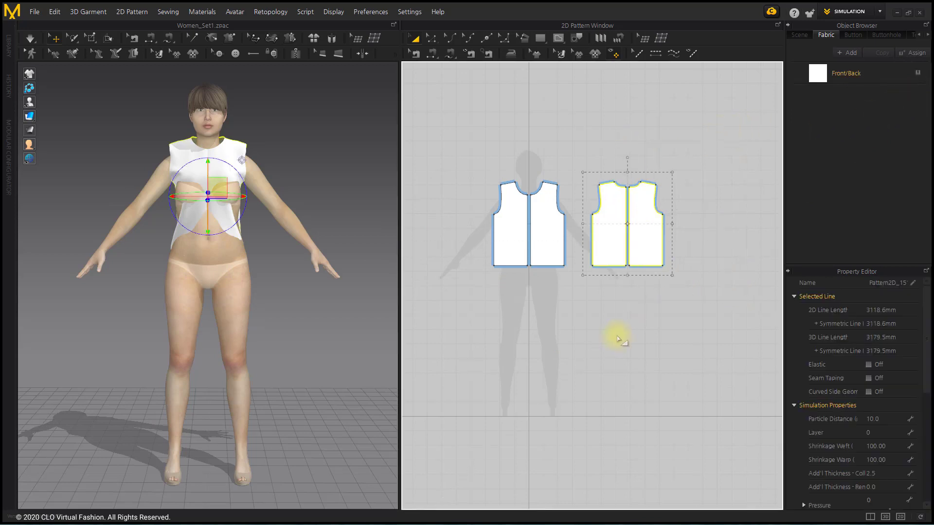
{"action": "left_click", "coordinate": [617, 337]}
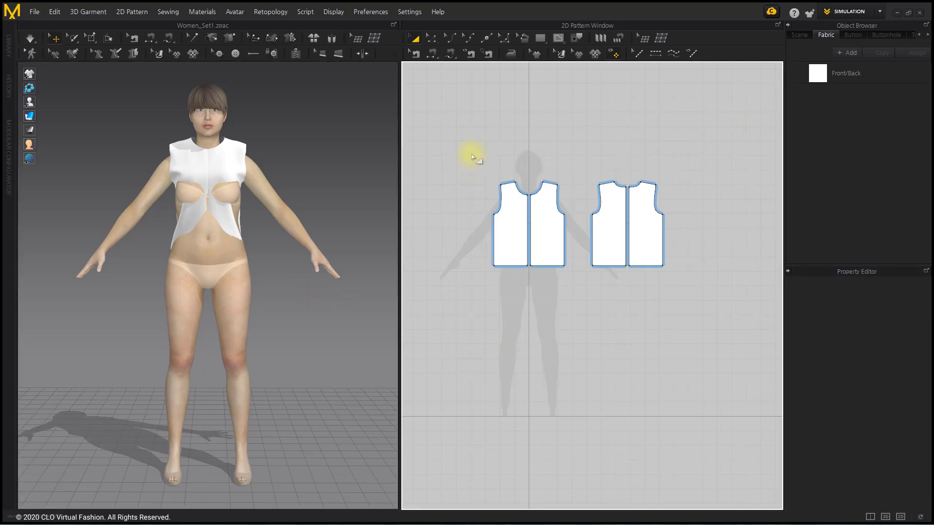
Step: Move the front bodice pieces forward and the back pieces backward, clear of the avatar's body in 3D
{"action": "left_click_drag", "start_coordinate": [472, 158], "coordinate": [567, 302]}
{"action": "right_click_drag", "start_coordinate": [253, 219], "coordinate": [323, 209]}
{"action": "scroll", "coordinate": [281, 270], "scroll_direction": "up", "scroll_amount": 5}
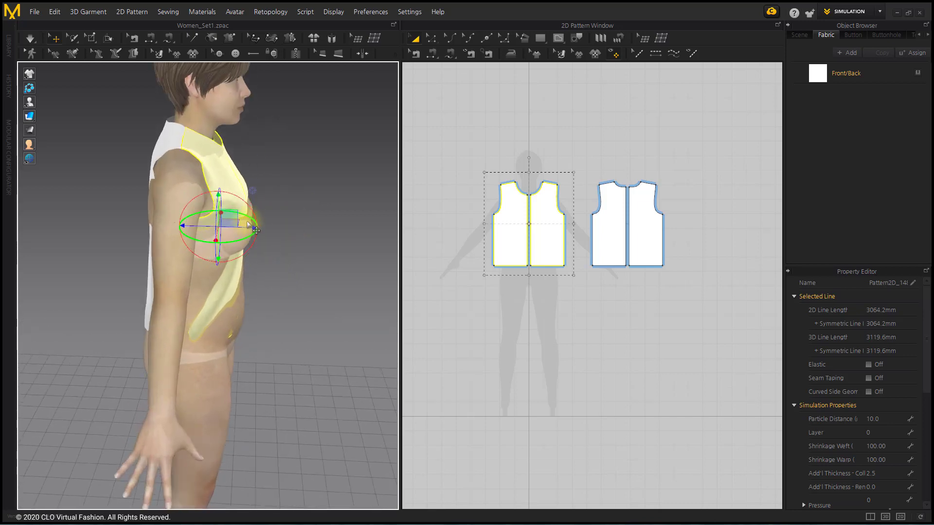
{"action": "left_click_drag", "start_coordinate": [256, 230], "coordinate": [258, 229]}
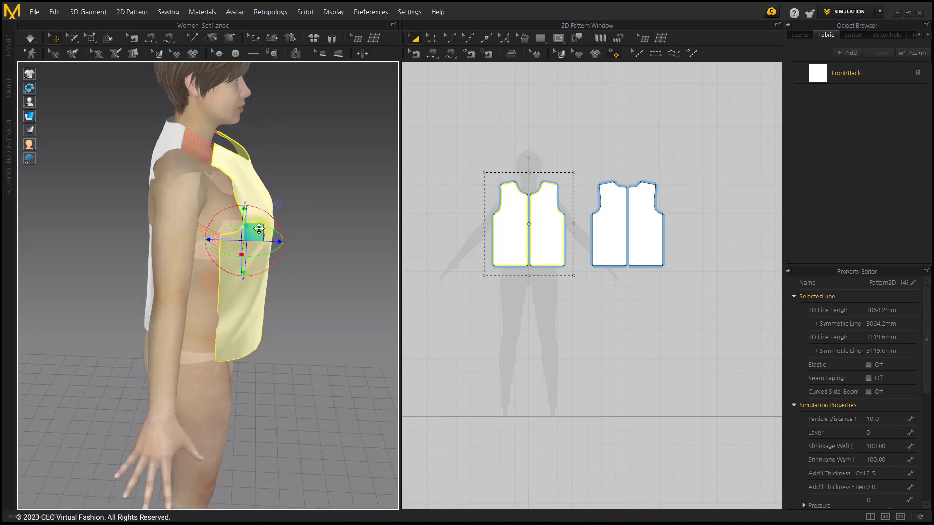
{"action": "left_click_drag", "start_coordinate": [580, 159], "coordinate": [714, 294]}
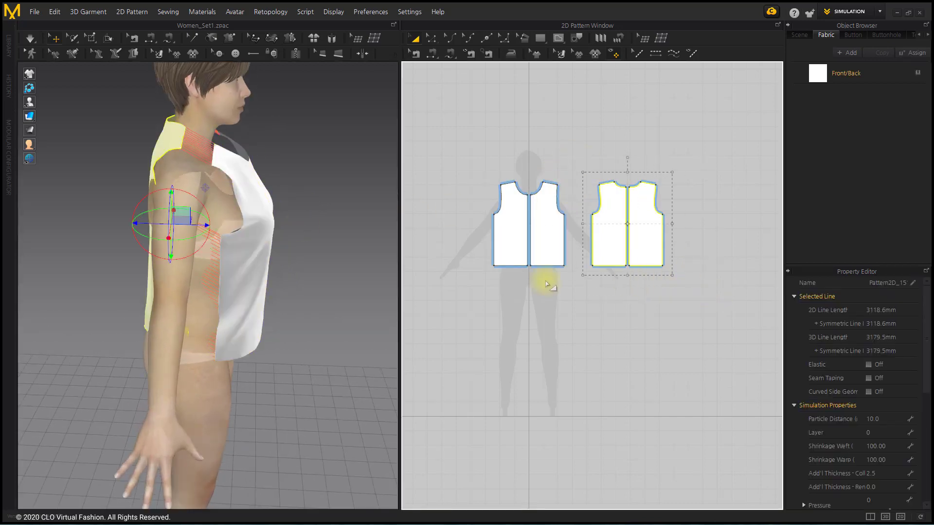
{"action": "left_click_drag", "start_coordinate": [187, 210], "coordinate": [174, 224]}
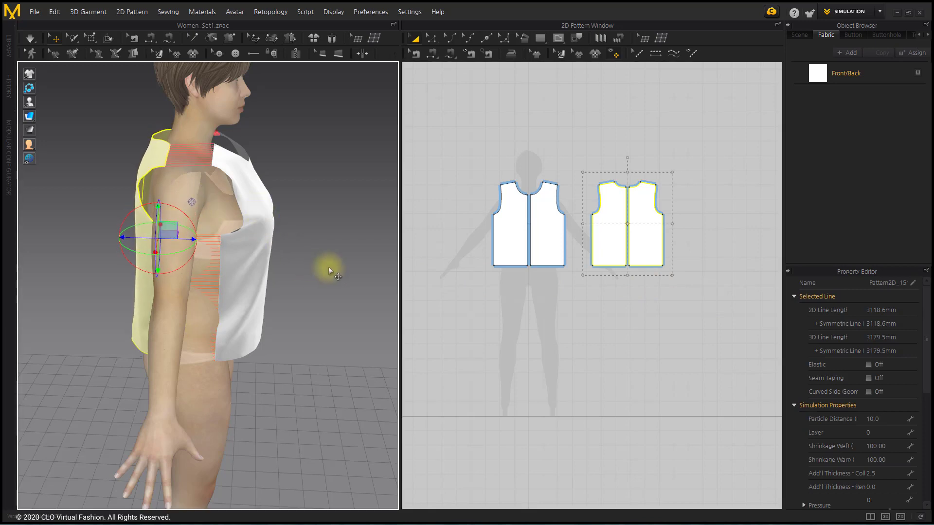
{"action": "left_click", "coordinate": [328, 267]}
Step: Simulate the bodice and tug the shoulders, chest and waist until it drapes evenly on the avatar
{"action": "left_click", "coordinate": [31, 38]}
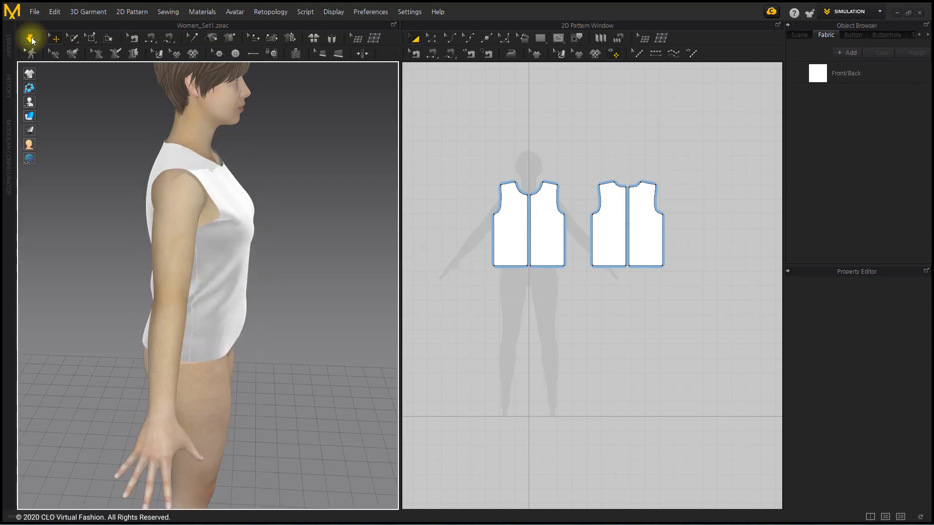
{"action": "left_click_drag", "start_coordinate": [203, 166], "coordinate": [127, 133]}
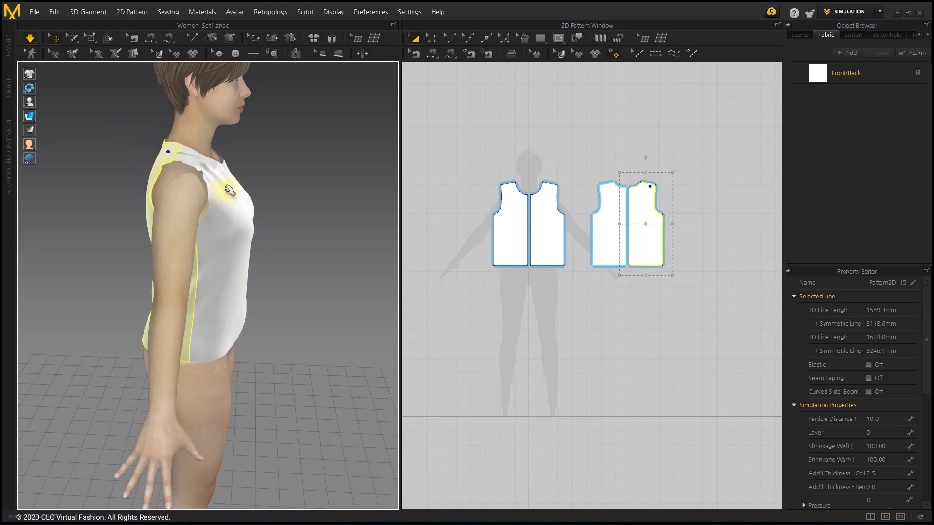
{"action": "left_click_drag", "start_coordinate": [225, 189], "coordinate": [175, 145]}
{"action": "right_click_drag", "start_coordinate": [265, 207], "coordinate": [223, 195]}
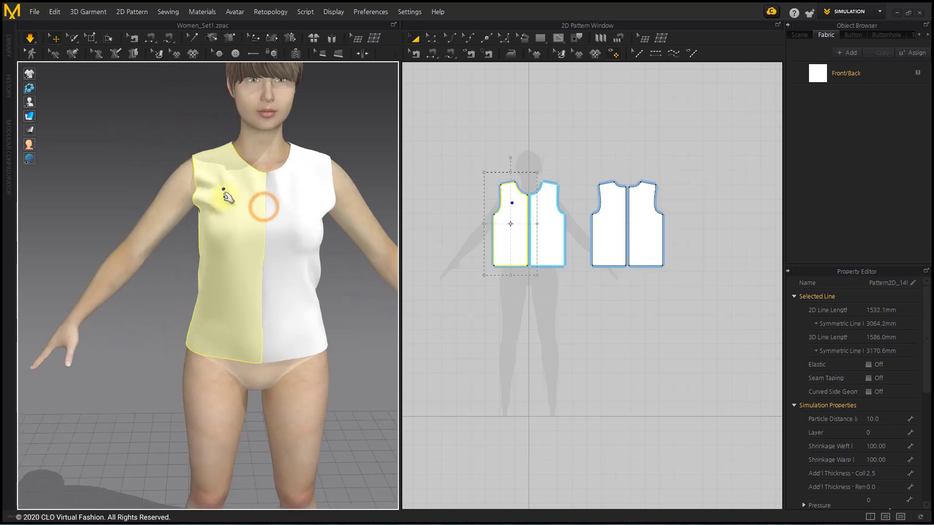
{"action": "middle_click_drag", "start_coordinate": [224, 194], "coordinate": [180, 202]}
{"action": "left_click_drag", "start_coordinate": [197, 221], "coordinate": [166, 162]}
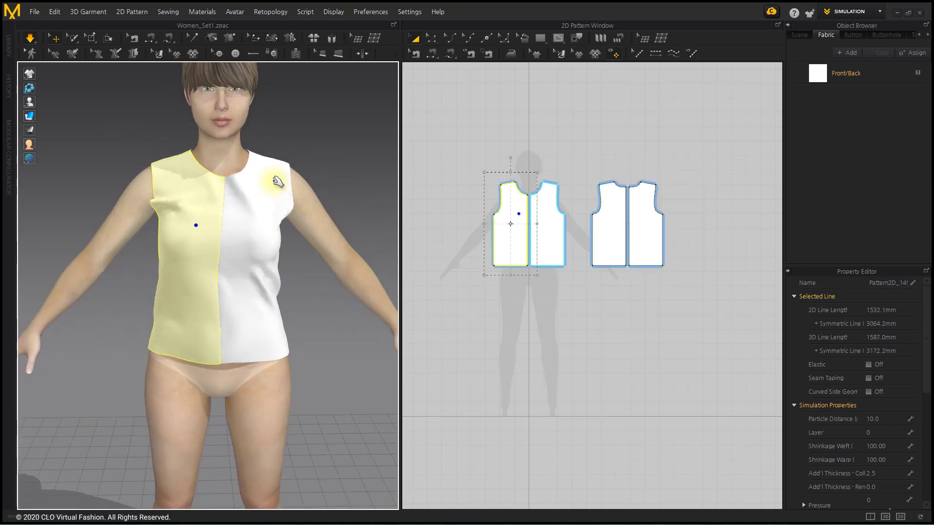
{"action": "left_click_drag", "start_coordinate": [277, 179], "coordinate": [269, 127]}
{"action": "left_click_drag", "start_coordinate": [264, 255], "coordinate": [286, 257]}
{"action": "left_click_drag", "start_coordinate": [190, 294], "coordinate": [252, 312]}
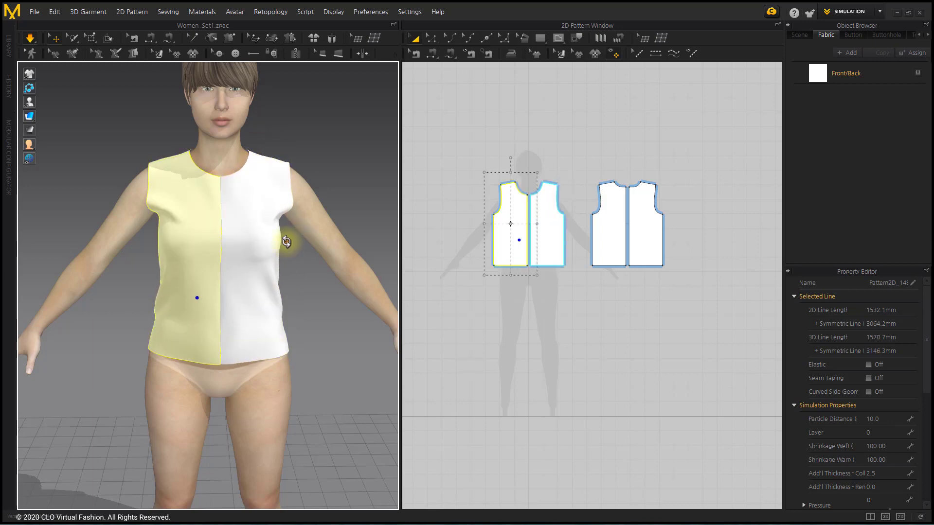
{"action": "mouse_move", "coordinate": [287, 241]}
{"action": "right_mouse_down"}
{"action": "mouse_move", "coordinate": [144, 234]}
{"action": "mouse_move", "coordinate": [258, 243]}
{"action": "mouse_move", "coordinate": [283, 236]}
{"action": "right_mouse_up"}
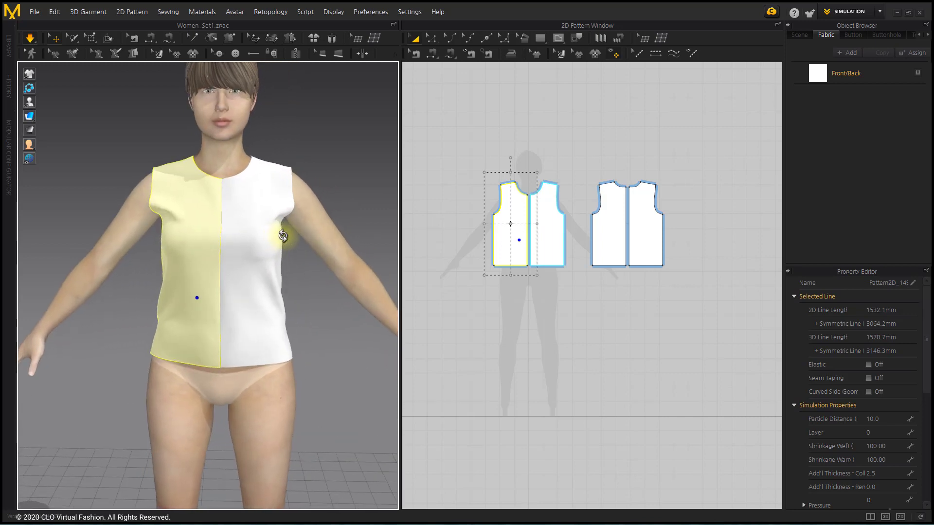
{"action": "left_click", "coordinate": [302, 285]}
Step: Widen the bodice by moving the front and back side seams outward about 37 mm, and simulate the change
{"action": "left_click", "coordinate": [437, 40]}
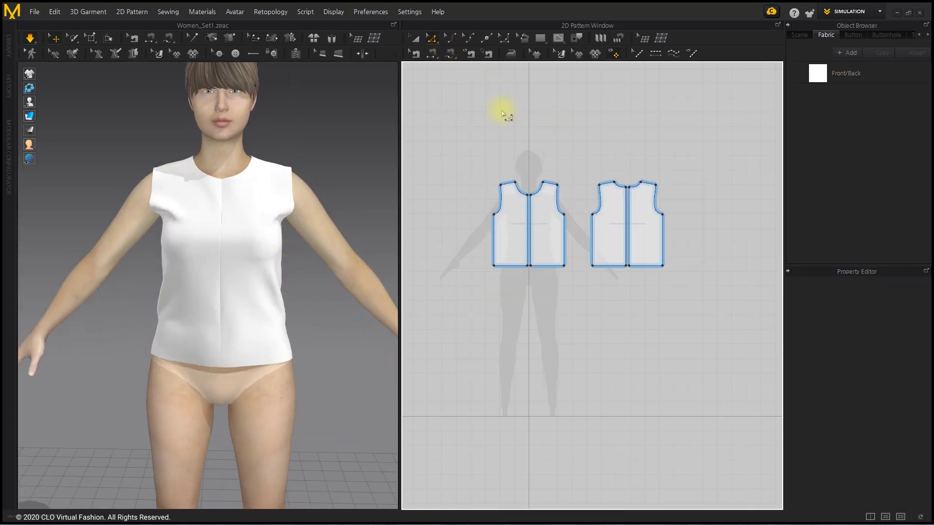
{"action": "left_click", "coordinate": [564, 237]}
{"action": "left_click", "coordinate": [666, 237], "text": "shift"}
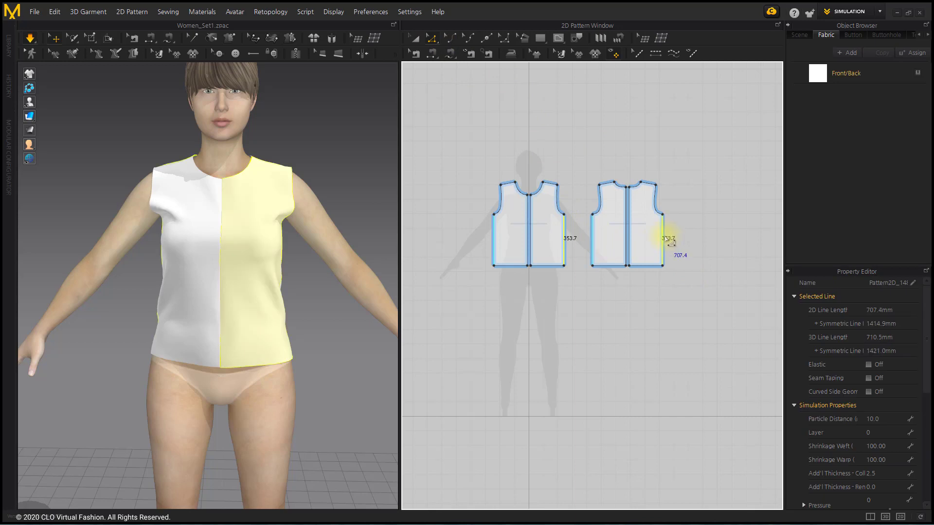
{"action": "left_click_drag", "start_coordinate": [669, 240], "coordinate": [673, 241]}
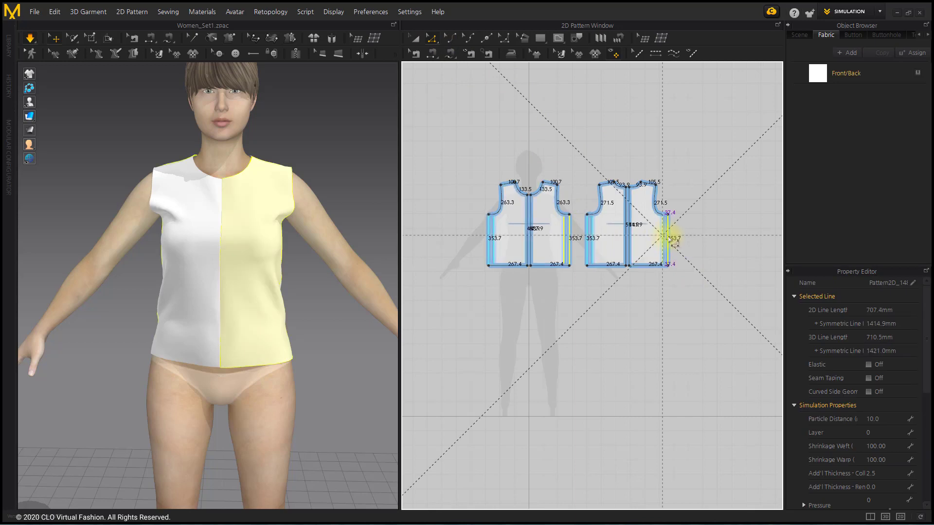
{"action": "left_click_drag", "start_coordinate": [672, 240], "coordinate": [673, 240]}
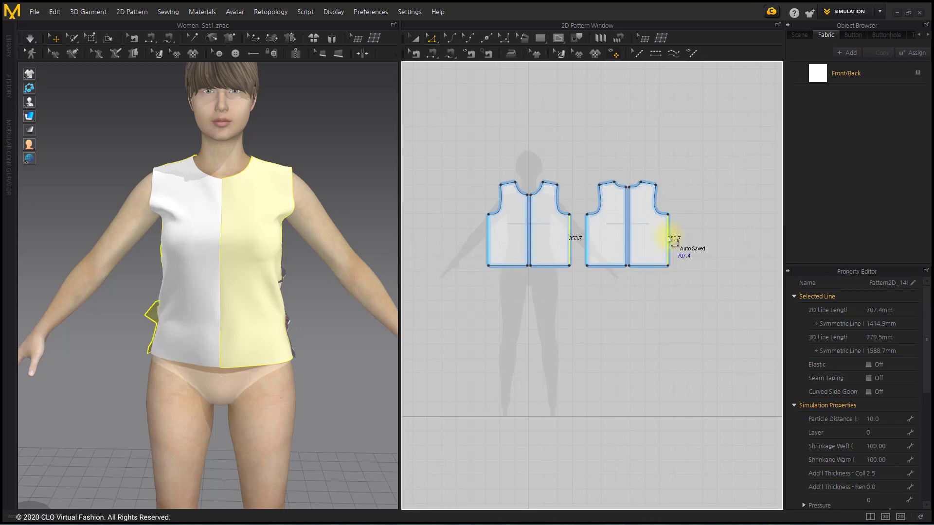
{"action": "key", "text": "space"}
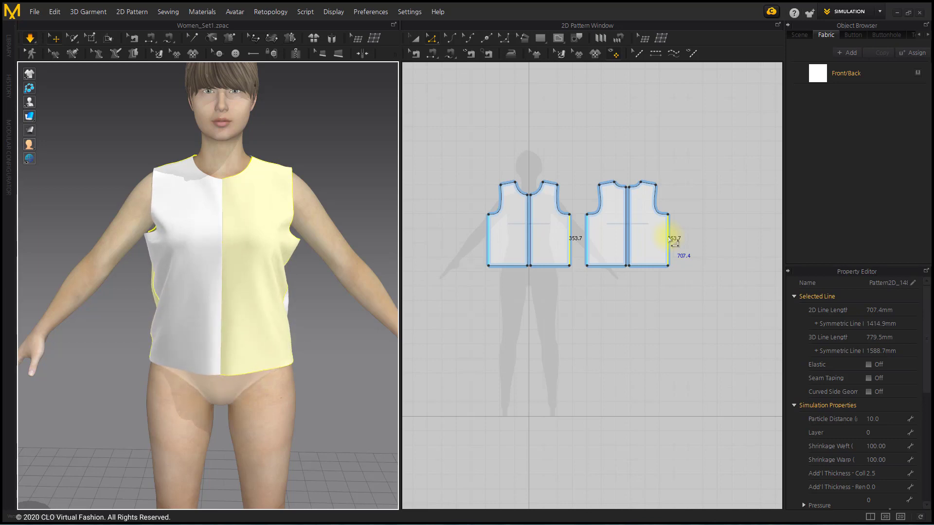
{"action": "right_click_drag", "start_coordinate": [153, 319], "coordinate": [280, 254]}
{"action": "left_click", "coordinate": [548, 294]}
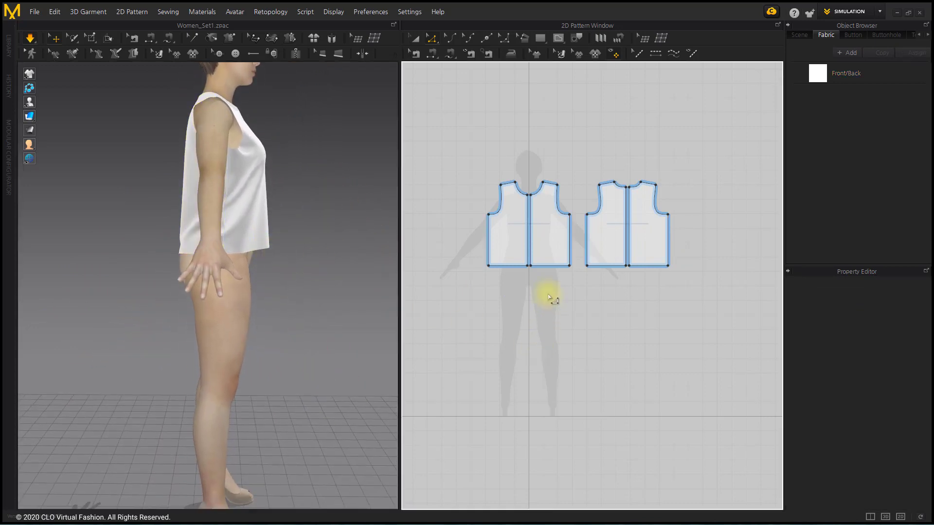
Step: Lengthen the front and back pieces into a dress by moving their hems down past the knees, and simulate the drape
{"action": "left_click", "coordinate": [548, 267]}
{"action": "left_click", "coordinate": [603, 266], "text": "shift"}
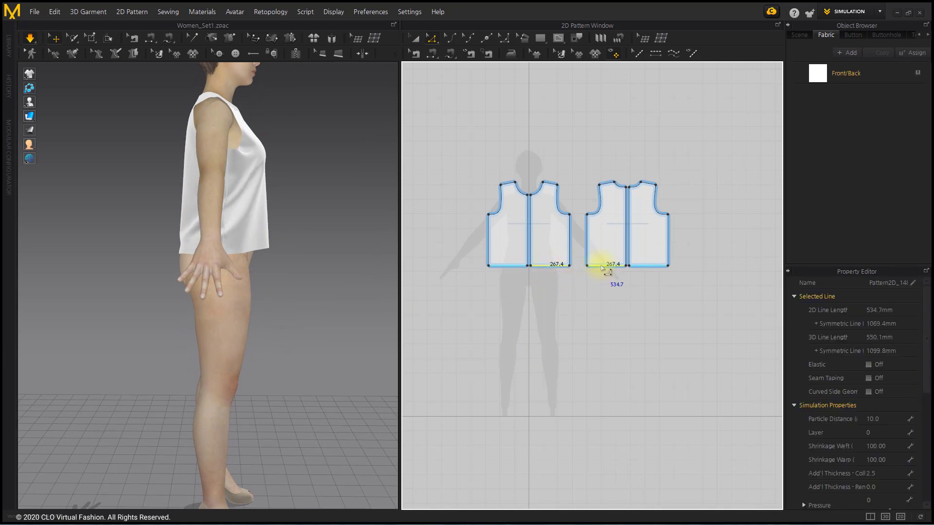
{"action": "left_click_drag", "start_coordinate": [601, 270], "coordinate": [601, 357]}
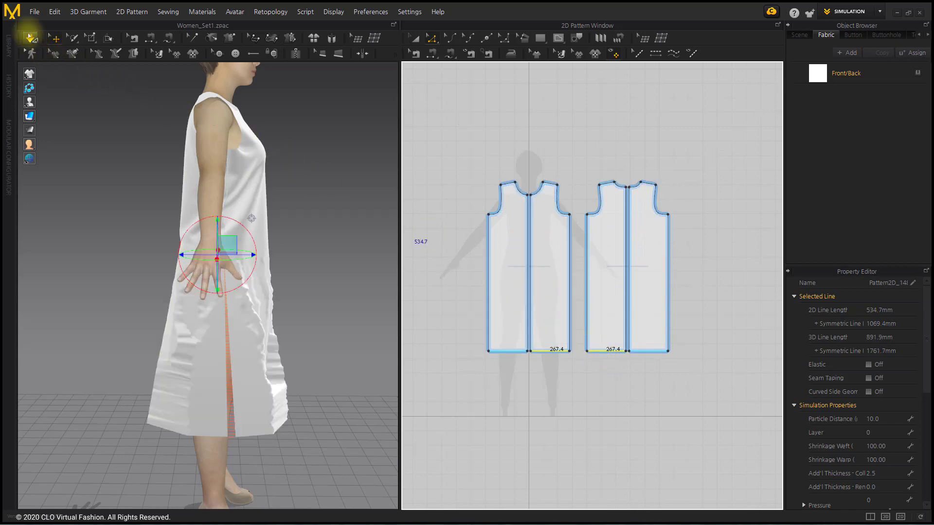
{"action": "left_click", "coordinate": [30, 38]}
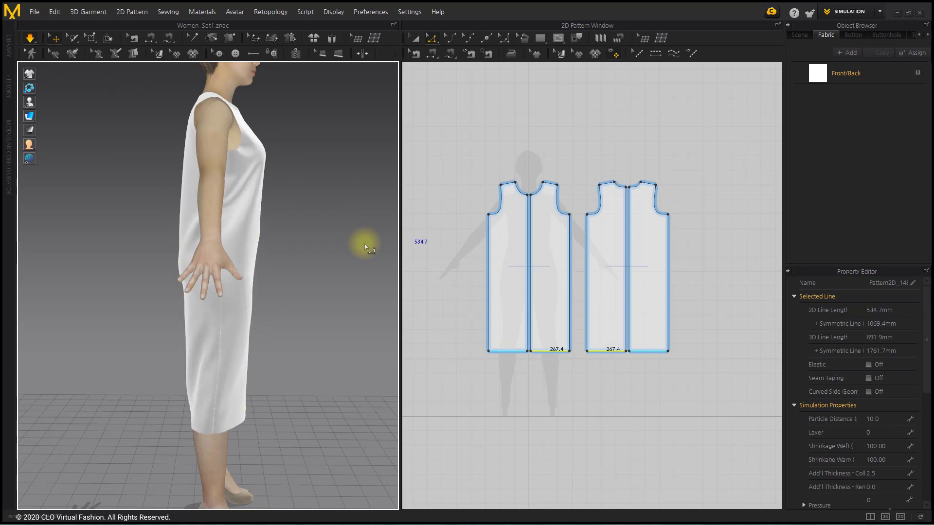
{"action": "right_click_drag", "start_coordinate": [344, 261], "coordinate": [252, 294]}
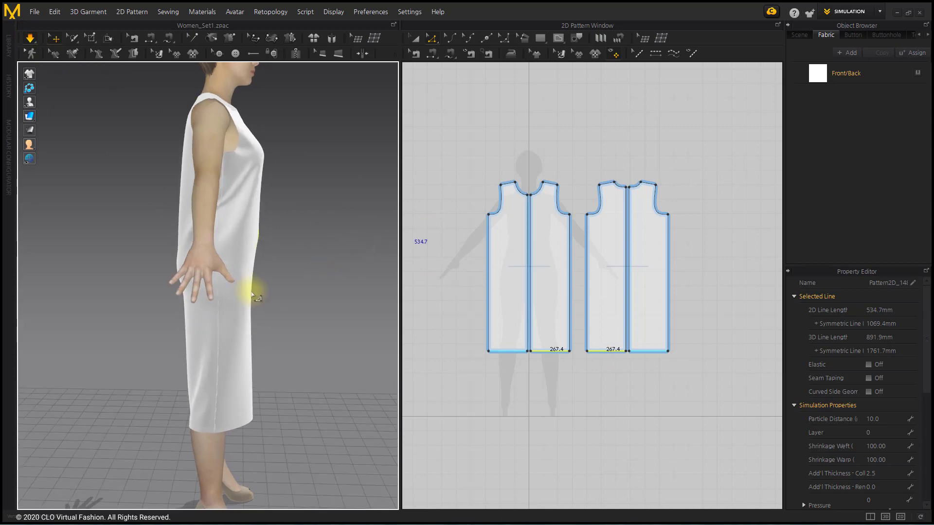
{"action": "scroll", "coordinate": [284, 254], "scroll_direction": "up", "scroll_amount": 4}
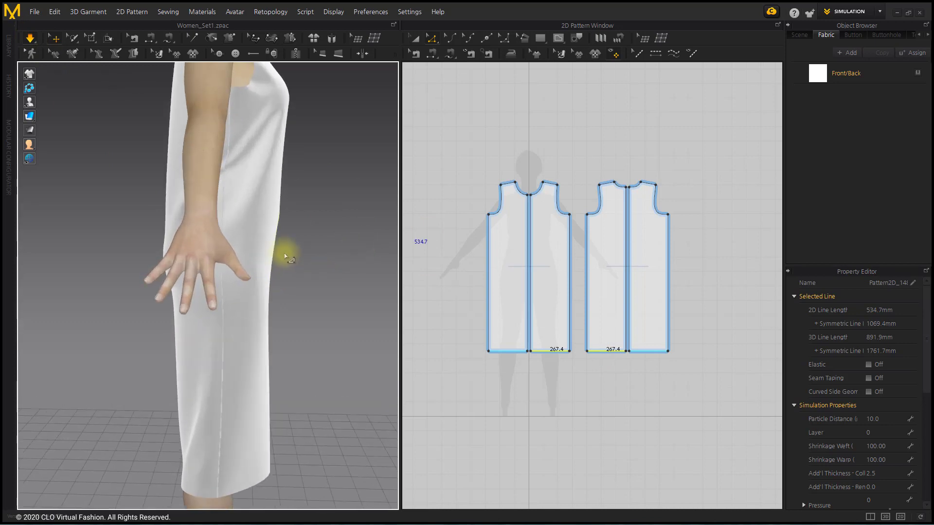
{"action": "right_click_drag", "start_coordinate": [325, 277], "coordinate": [214, 275]}
{"action": "middle_click_drag", "start_coordinate": [215, 278], "coordinate": [235, 255]}
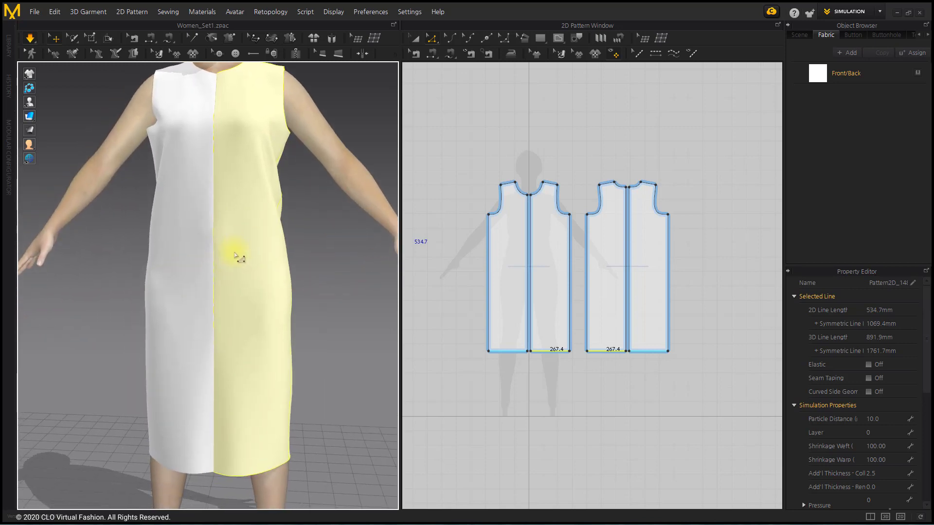
Step: Display the garment as translucent and draw a guide line on the dress at the avatar's waist, ending at the side seam
{"action": "left_click", "coordinate": [319, 288]}
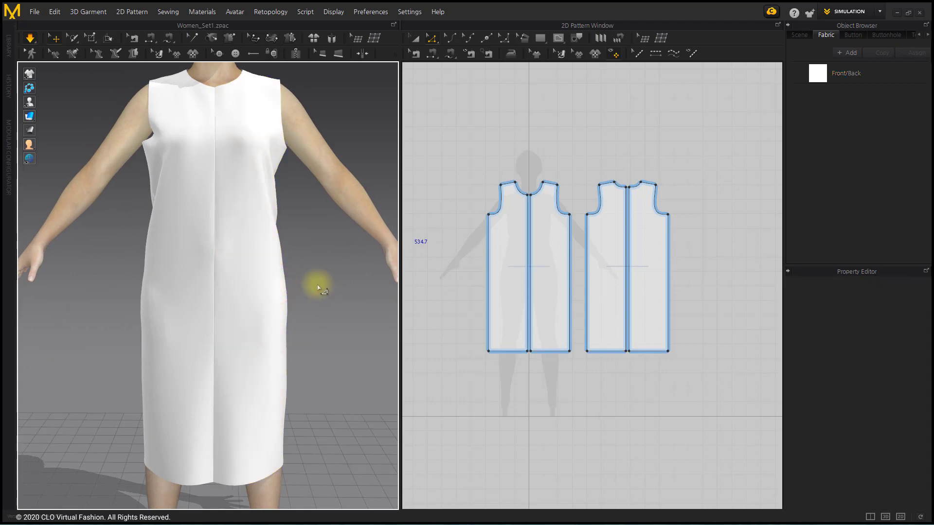
{"action": "left_click", "coordinate": [73, 53]}
{"action": "mouse_move", "coordinate": [30, 116]}
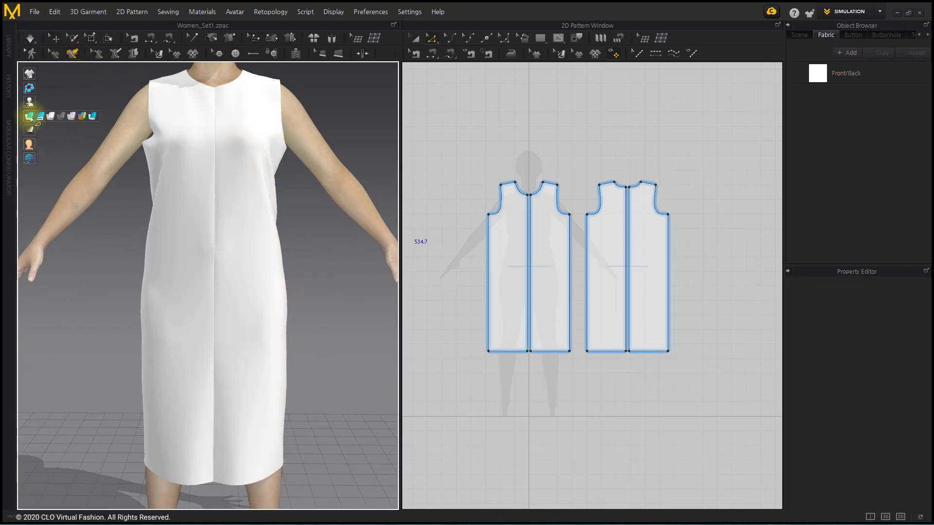
{"action": "left_click", "coordinate": [71, 116]}
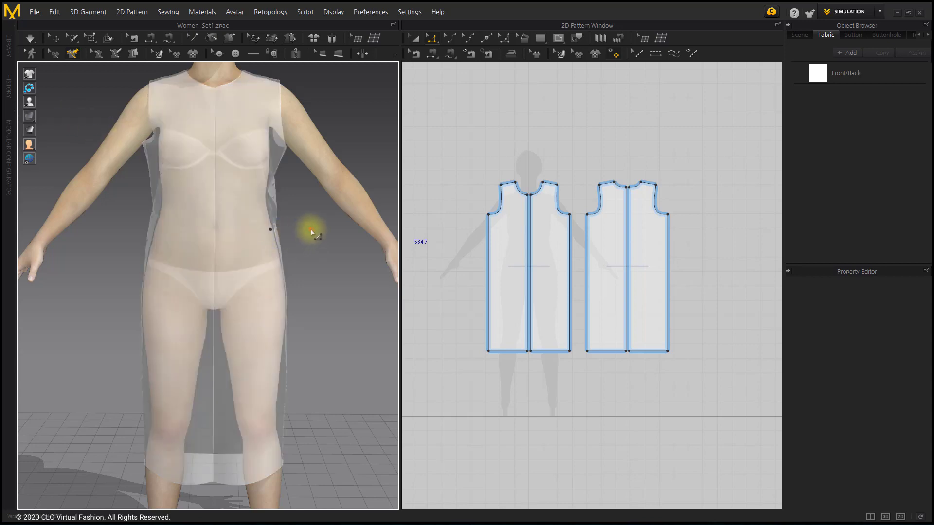
{"action": "right_click_drag", "start_coordinate": [309, 229], "coordinate": [261, 235]}
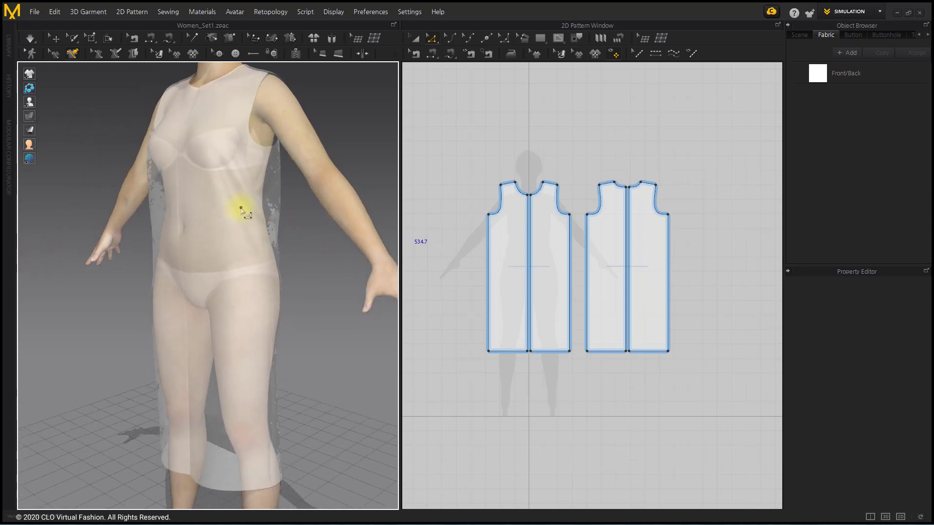
{"action": "left_click", "coordinate": [274, 208]}
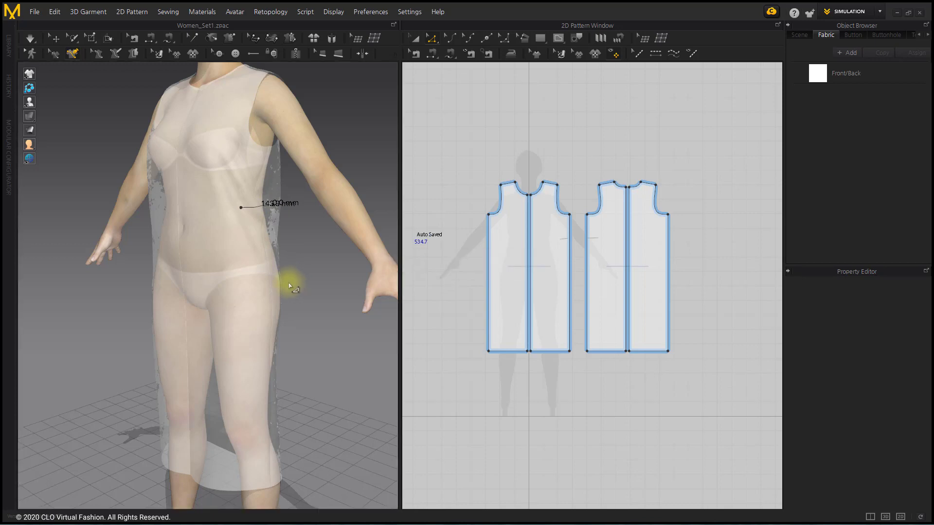
Step: Draw a second guide line about 150 mm long on the dress at hip level and finish line drawing
{"action": "right_click_drag", "start_coordinate": [277, 275], "coordinate": [251, 266]}
{"action": "left_click", "coordinate": [267, 269]}
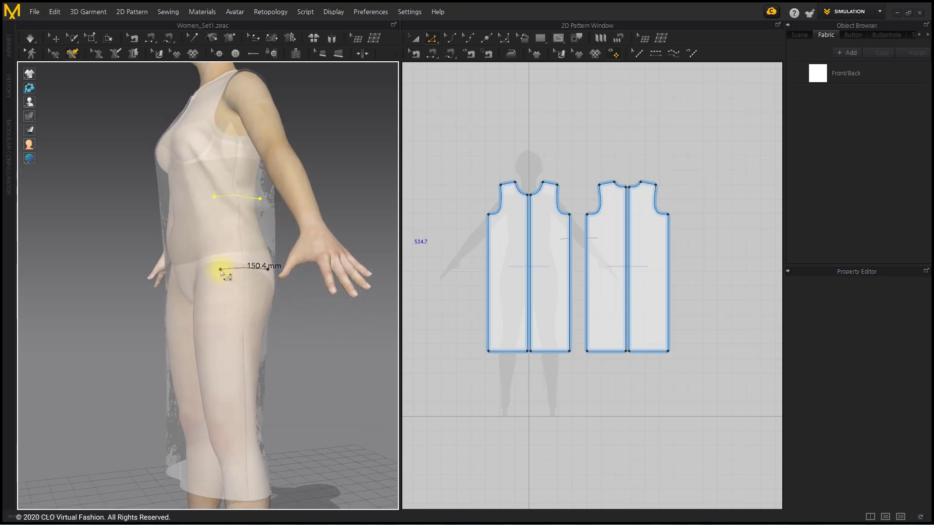
{"action": "right_click_drag", "start_coordinate": [200, 305], "coordinate": [224, 315]}
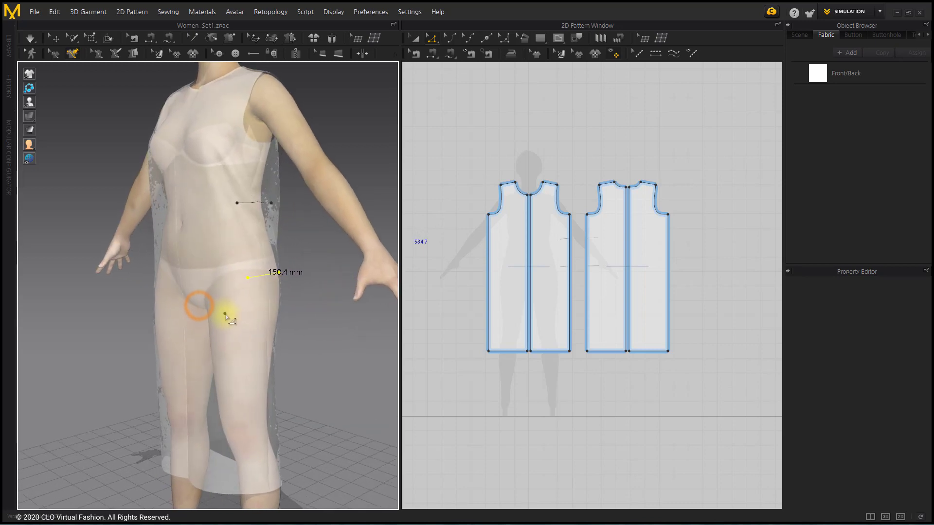
{"action": "left_click", "coordinate": [54, 52]}
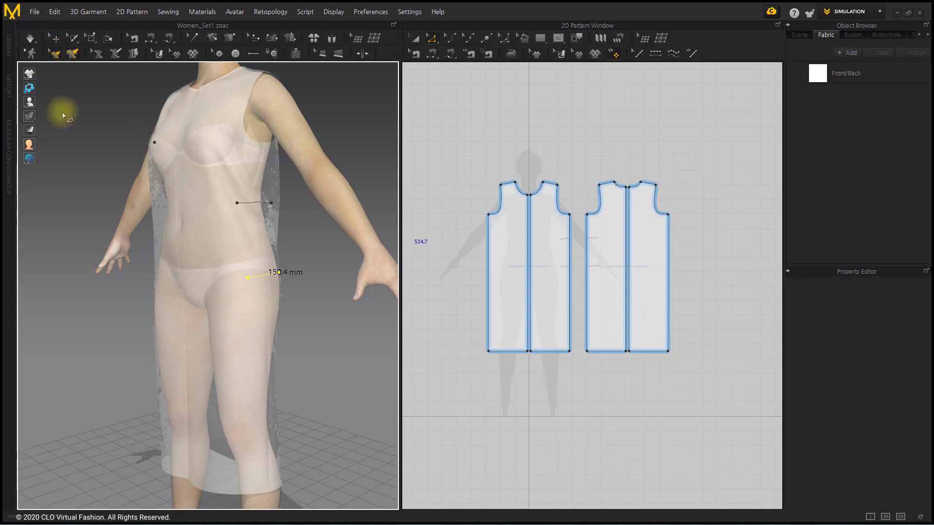
{"action": "left_click", "coordinate": [55, 37]}
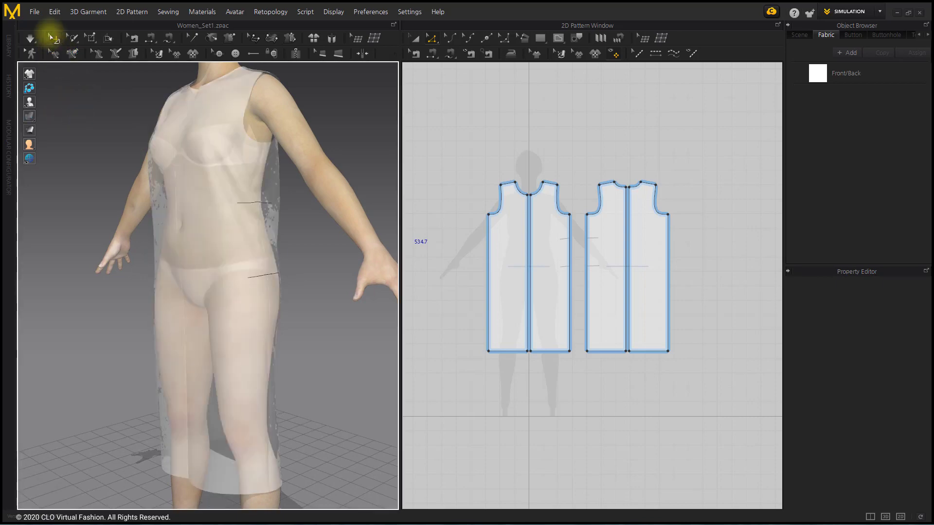
Step: Split the front and back side seams at the waist guide line, 165 mm below the armhole
{"action": "left_click", "coordinate": [487, 39]}
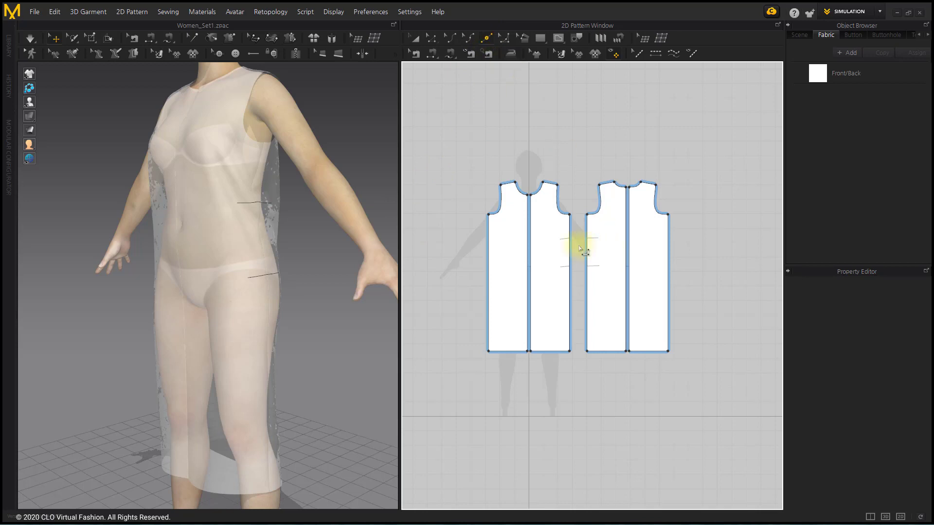
{"action": "scroll", "coordinate": [579, 247], "scroll_direction": "up", "scroll_amount": 4}
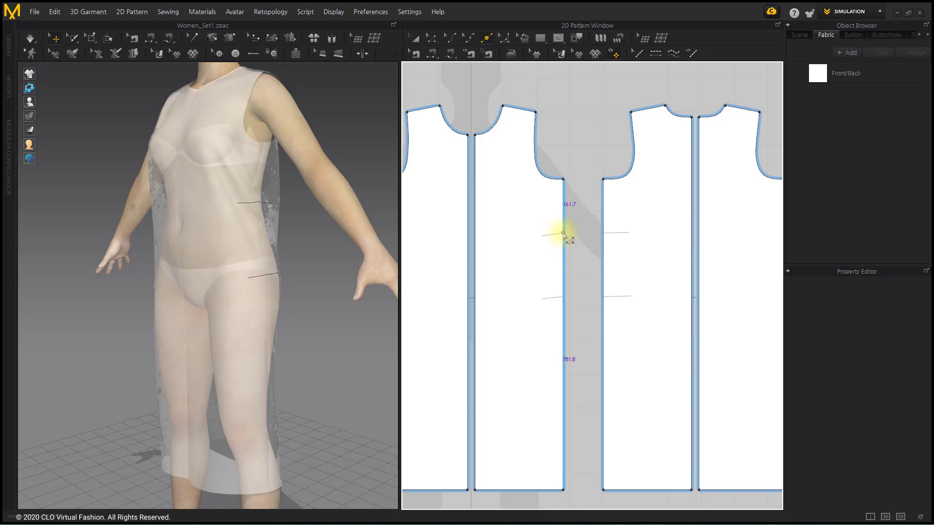
{"action": "right_click", "coordinate": [563, 233]}
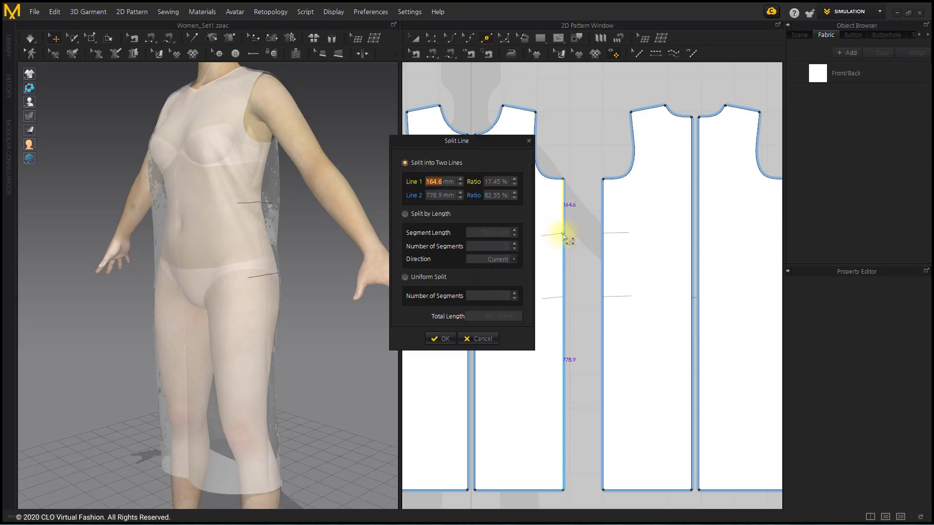
{"action": "type", "text": "165"}
{"action": "key", "text": "Return"}
{"action": "left_click", "coordinate": [562, 234]}
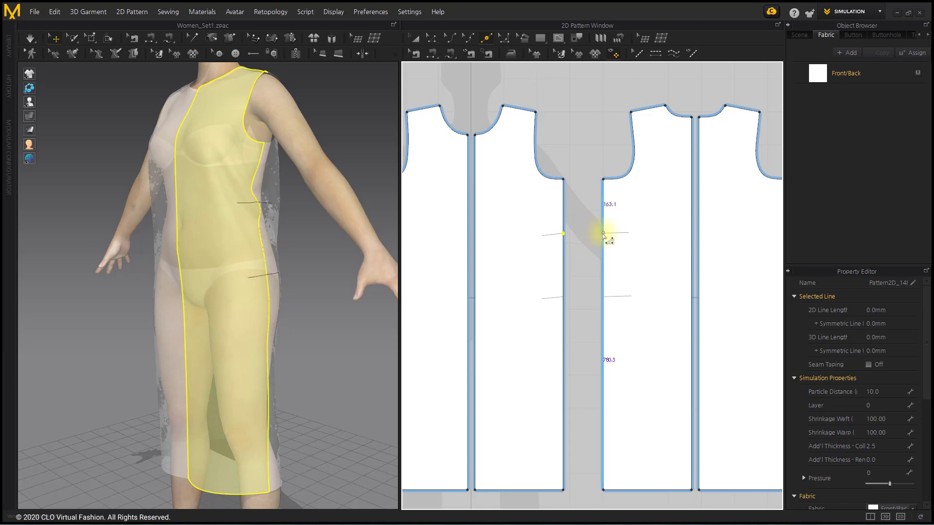
{"action": "left_click", "coordinate": [603, 234]}
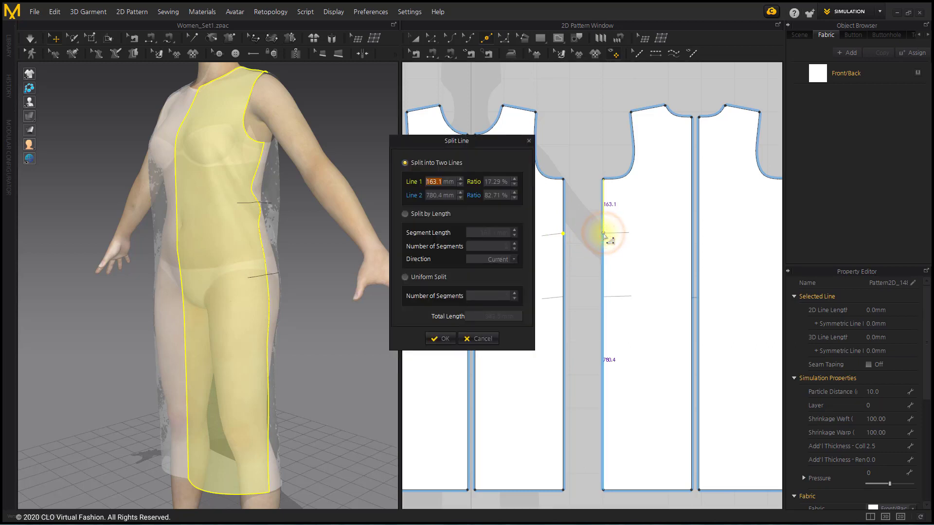
{"action": "type", "text": "1"}
{"action": "key", "text": "Return"}
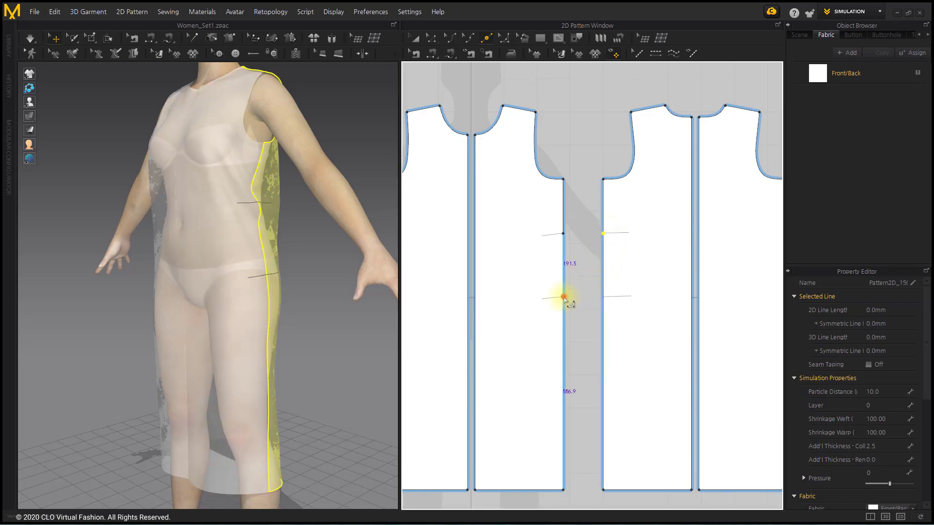
Step: Split the front and back side seams again at the hip guide line, 190 mm below the waist points
{"action": "left_click", "coordinate": [563, 297]}
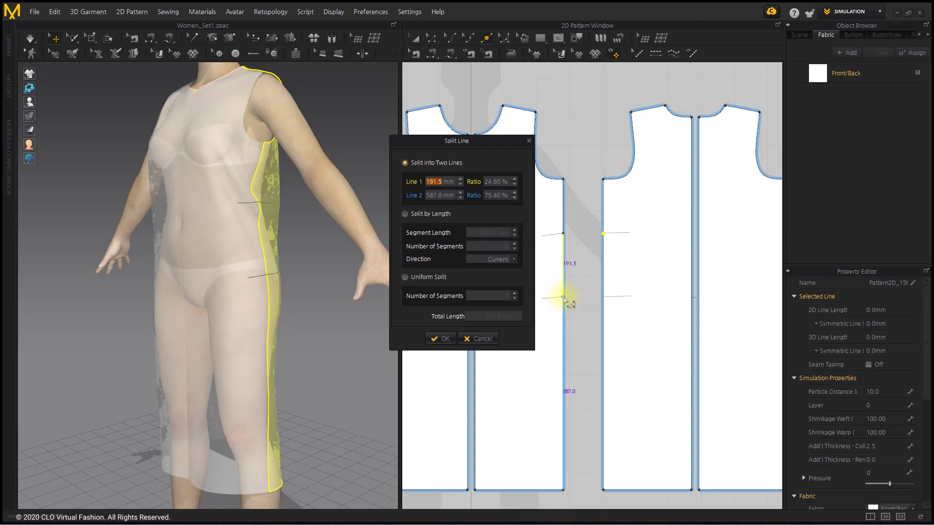
{"action": "type", "text": "190"}
{"action": "key", "text": "Return"}
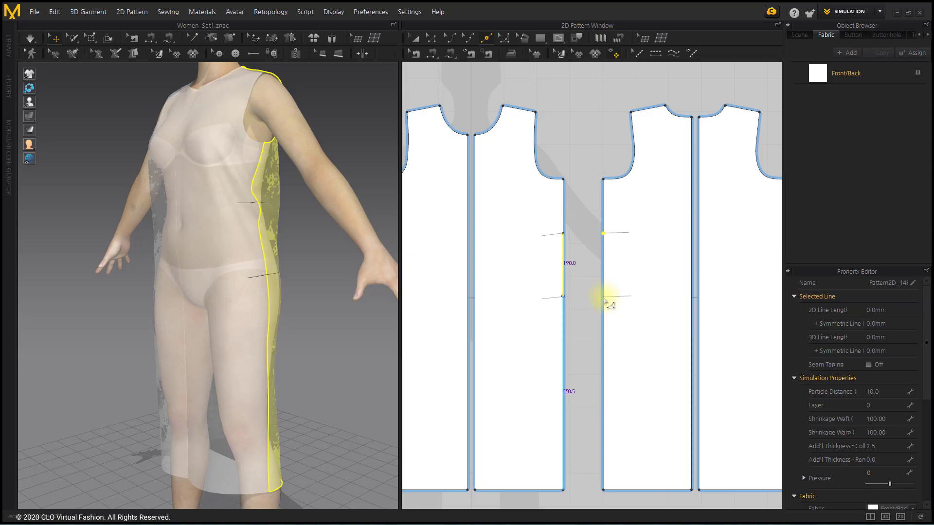
{"action": "left_click", "coordinate": [603, 297]}
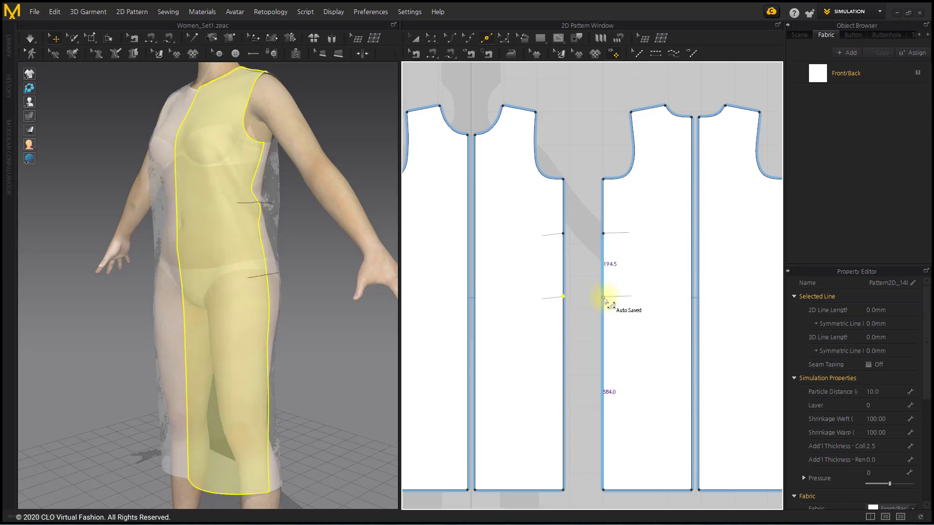
{"action": "right_click", "coordinate": [603, 298]}
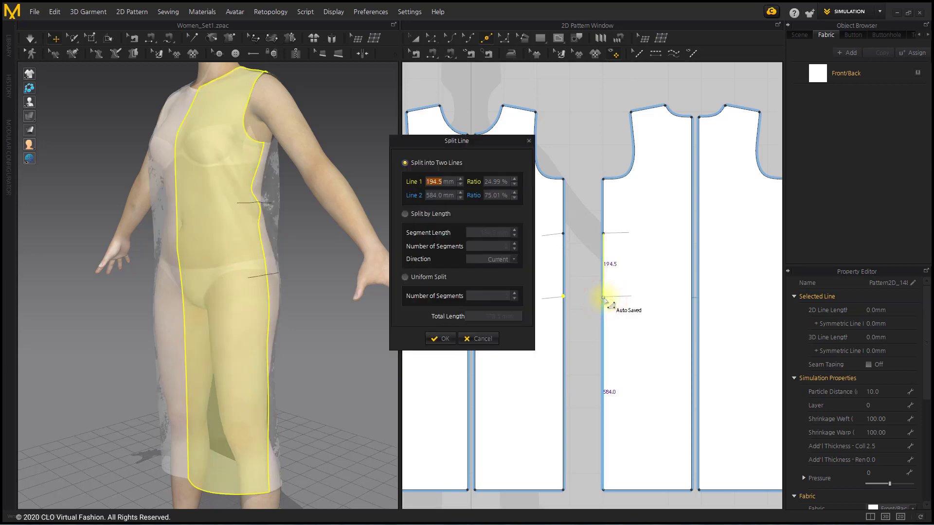
{"action": "type", "text": "190"}
{"action": "key", "text": "Return"}
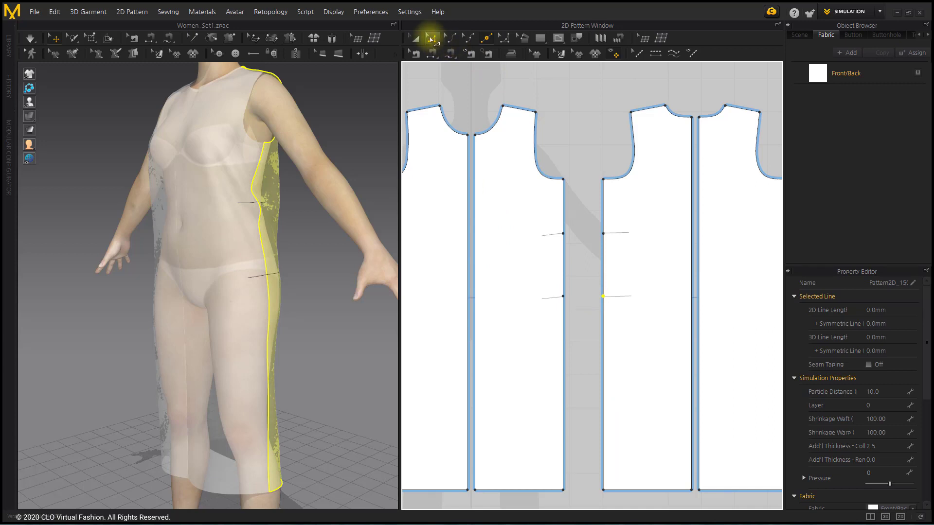
{"action": "left_click", "coordinate": [431, 39]}
{"action": "left_click", "coordinate": [593, 118]}
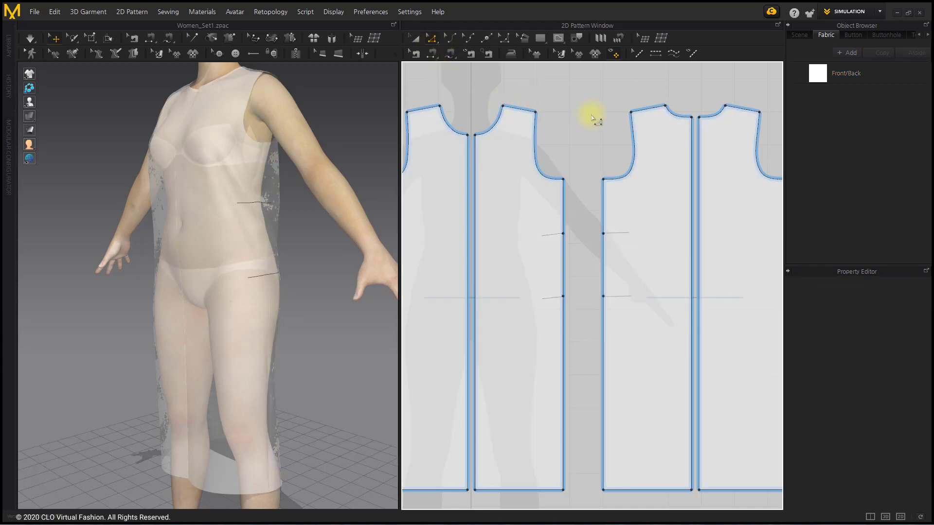
Step: Delete the waist and hip guide lines from the garment
{"action": "scroll", "coordinate": [593, 141], "scroll_direction": "down", "scroll_amount": 2}
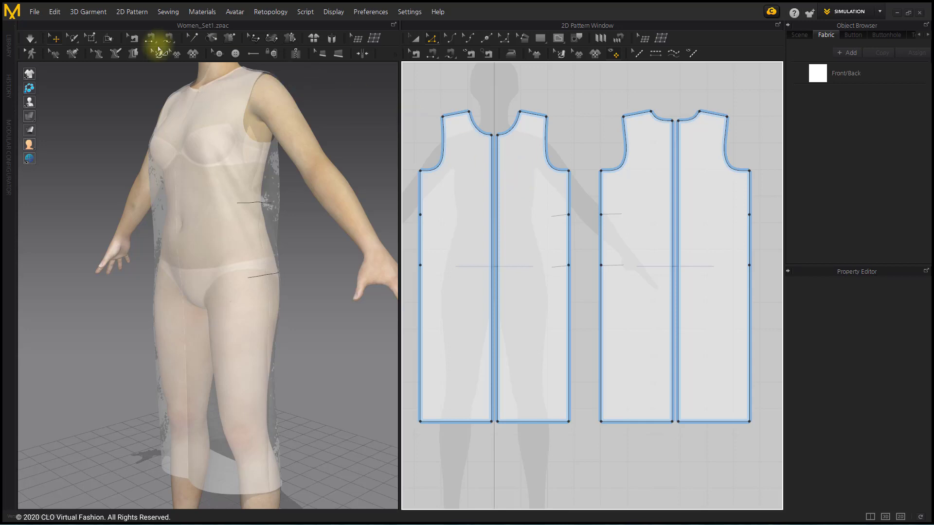
{"action": "left_click", "coordinate": [55, 55]}
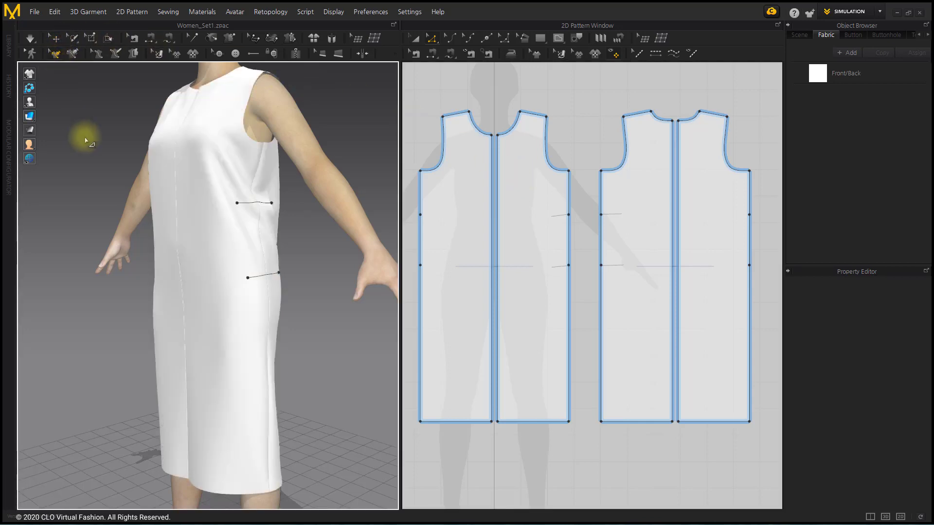
{"action": "key", "text": "ctrl+a"}
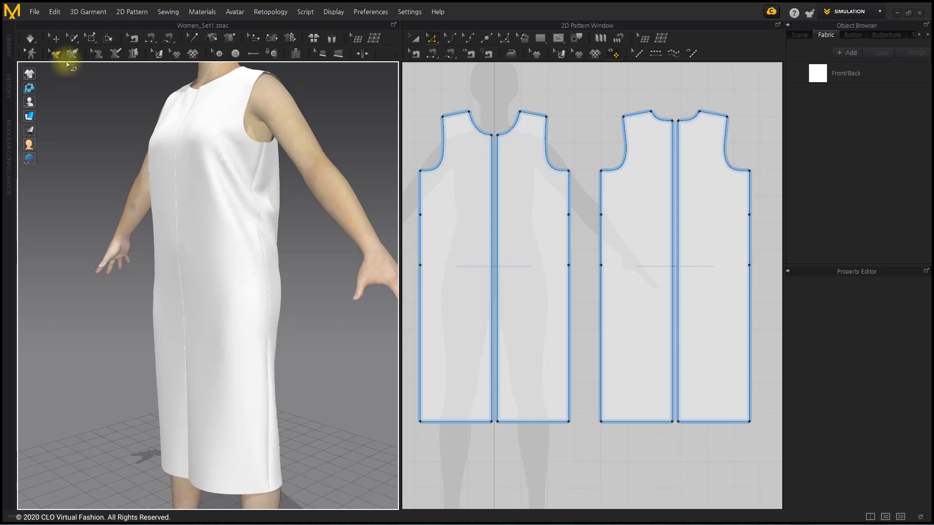
{"action": "left_click", "coordinate": [54, 39]}
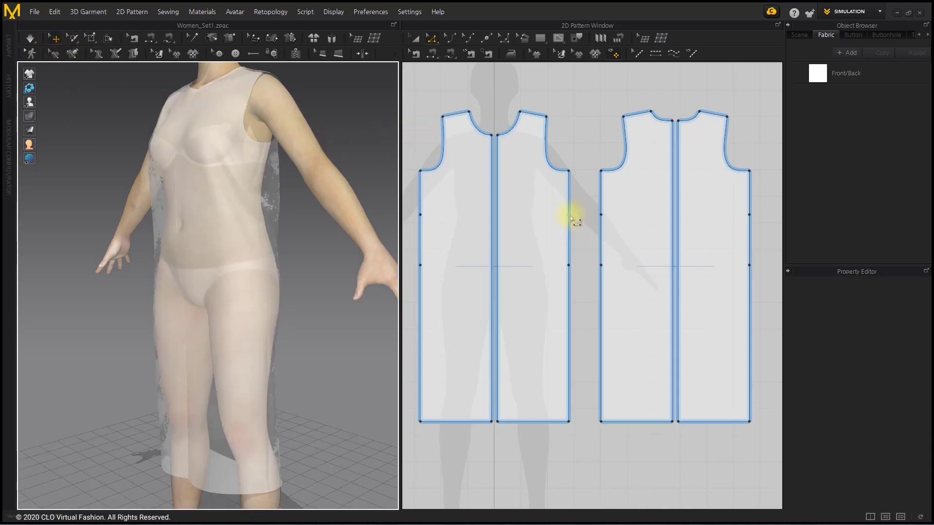
Step: Move the waist points of the front and back side seams inward about 37 mm to shape the waist
{"action": "left_click", "coordinate": [569, 215]}
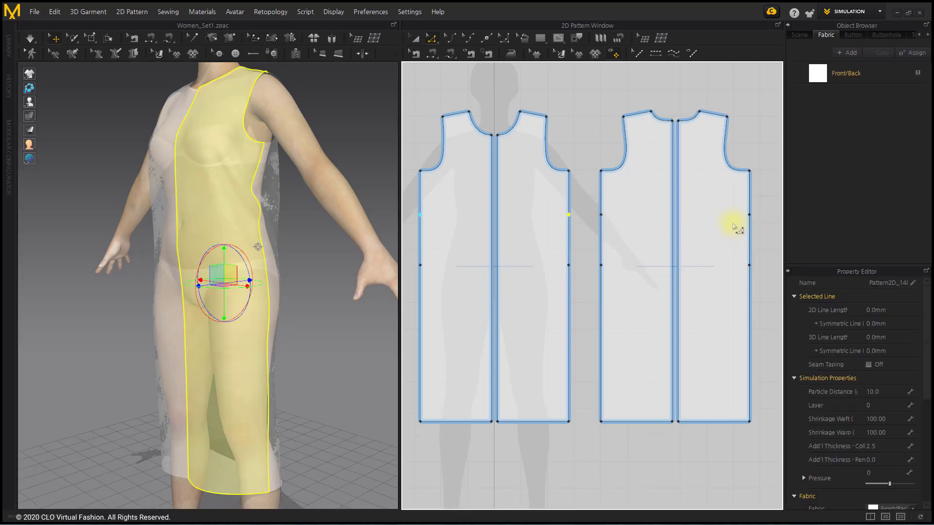
{"action": "left_click", "coordinate": [749, 215], "text": "shift"}
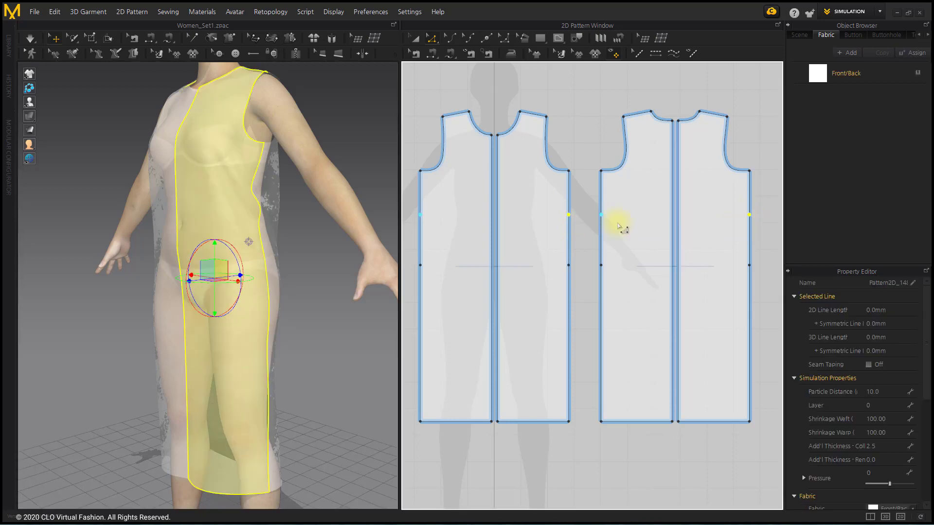
{"action": "left_click_drag", "start_coordinate": [569, 215], "coordinate": [557, 215]}
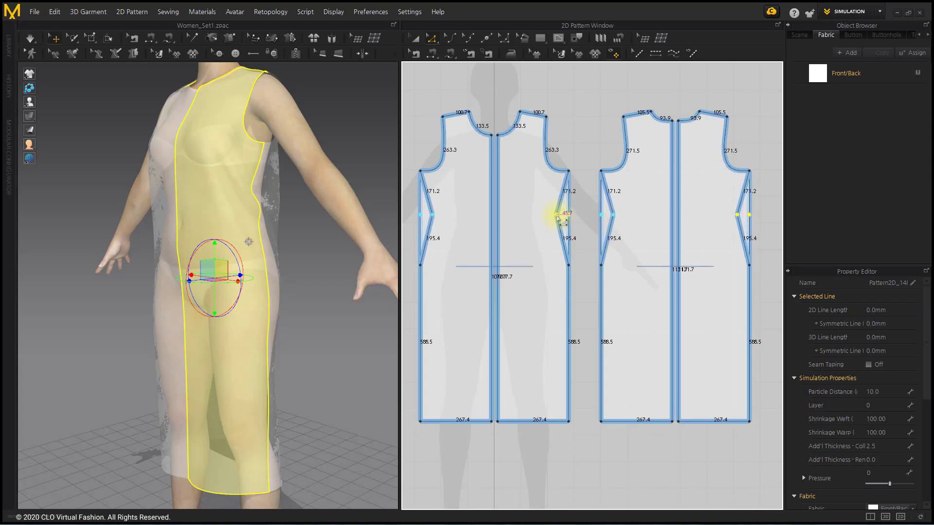
{"action": "left_click_drag", "start_coordinate": [557, 216], "coordinate": [559, 216]}
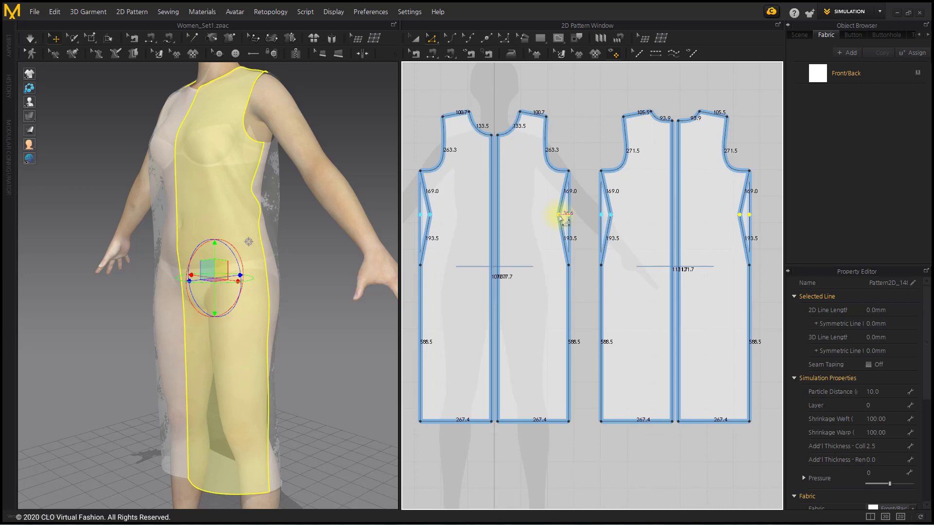
{"action": "left_click_drag", "start_coordinate": [559, 215], "coordinate": [559, 215]}
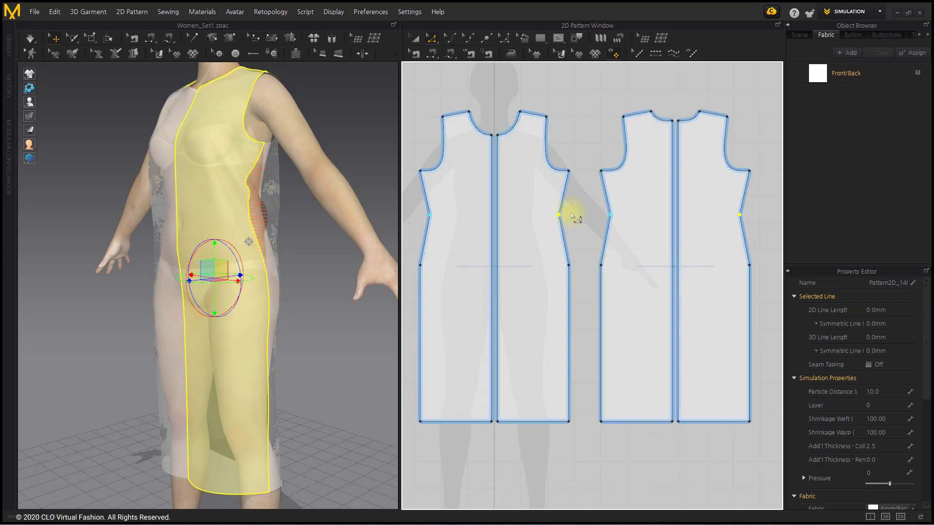
{"action": "left_click", "coordinate": [580, 216]}
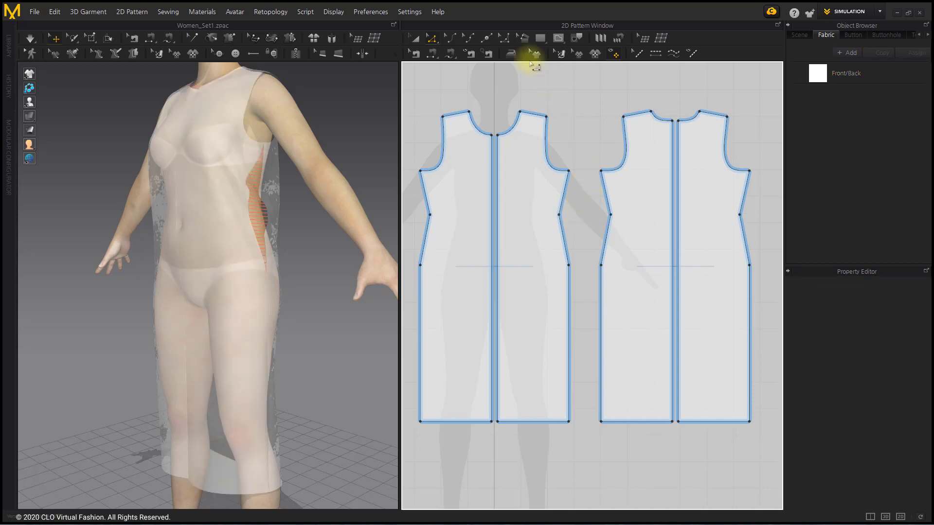
Step: Round the hip corners of the front and back side seams with smooth curves reaching 193.5 mm from each corner
{"action": "left_click", "coordinate": [505, 38]}
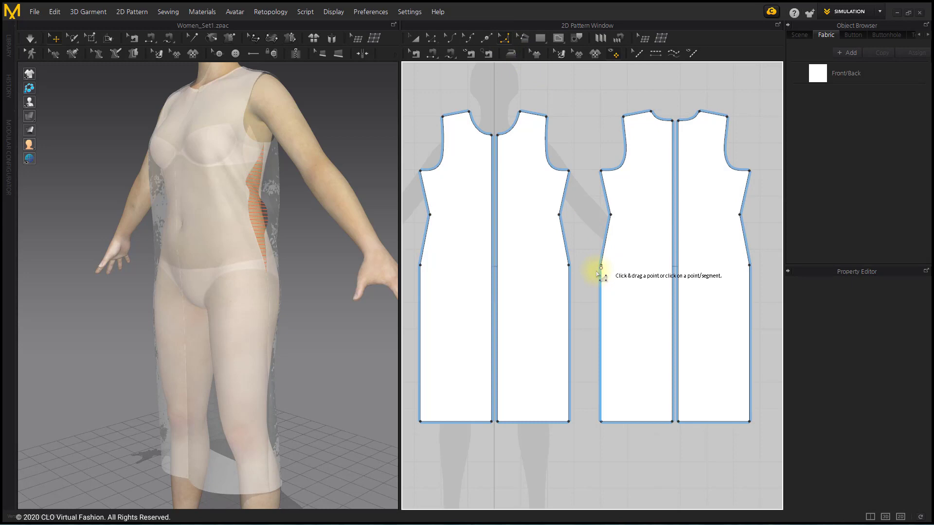
{"action": "left_click", "coordinate": [568, 265]}
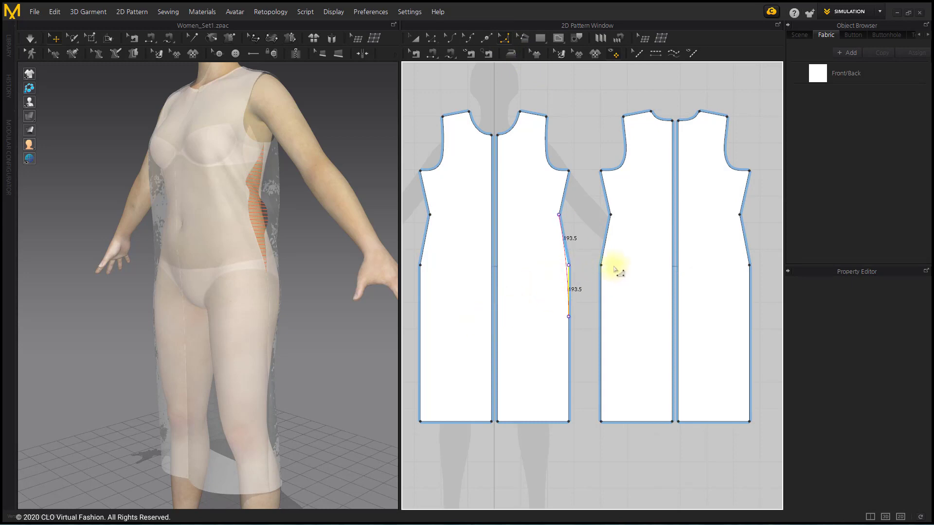
{"action": "left_click_drag", "start_coordinate": [607, 268], "coordinate": [608, 267]}
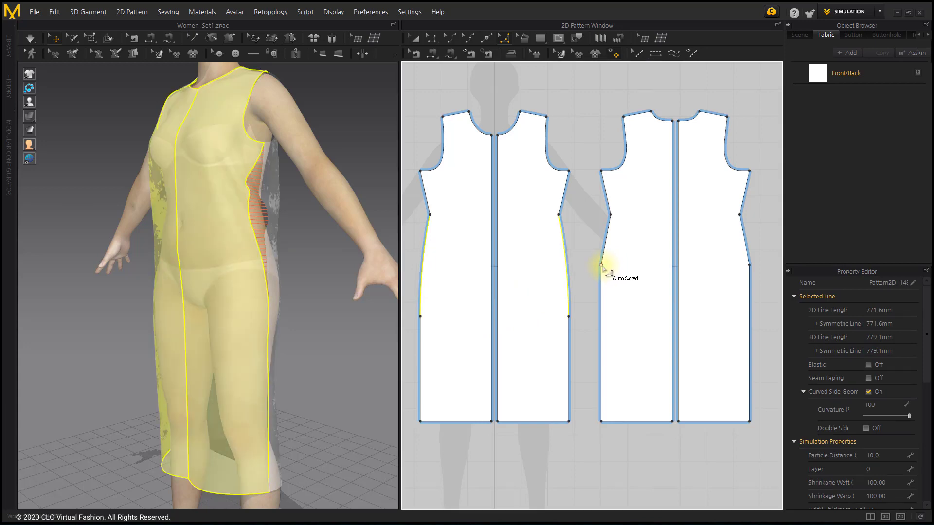
{"action": "left_click", "coordinate": [601, 267]}
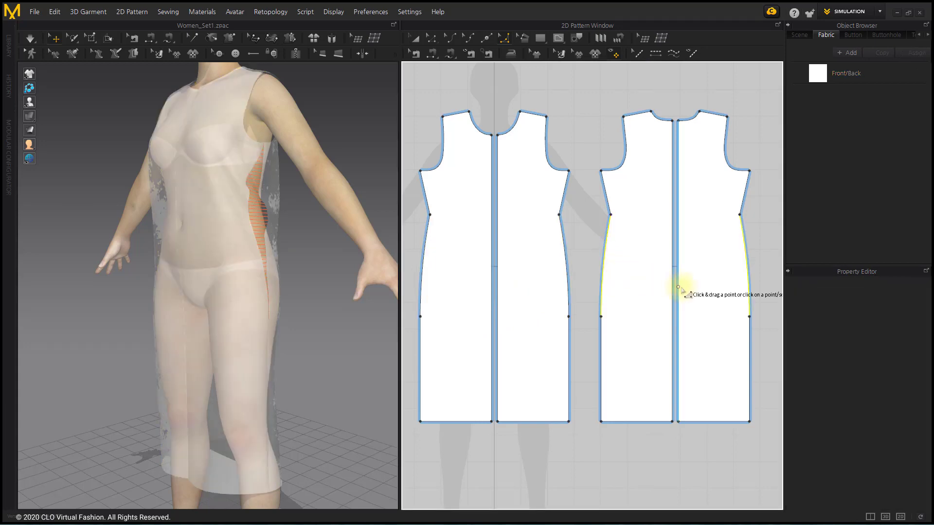
Step: Run the simulation to close the reshaped side seams and drape the dress on the avatar
{"action": "left_click", "coordinate": [430, 37]}
{"action": "left_click", "coordinate": [564, 110]}
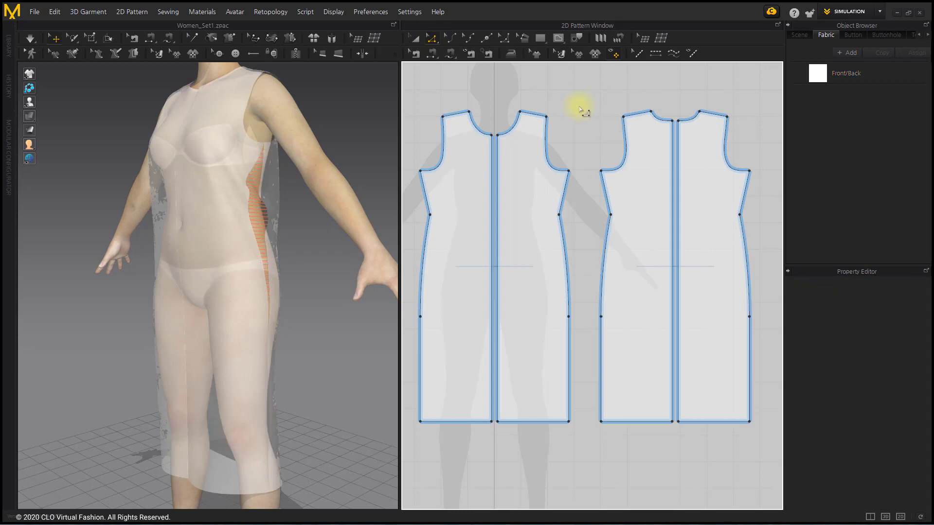
{"action": "key", "text": "space"}
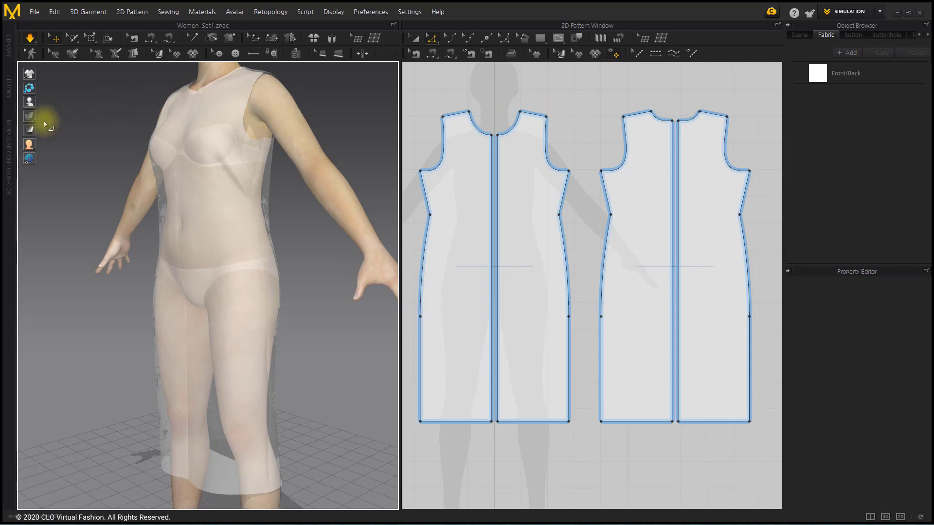
Step: Display the 3D garment with an opaque fabric surface instead of translucent, and view the dress from the side back
{"action": "mouse_move", "coordinate": [31, 118]}
{"action": "left_click", "coordinate": [70, 116]}
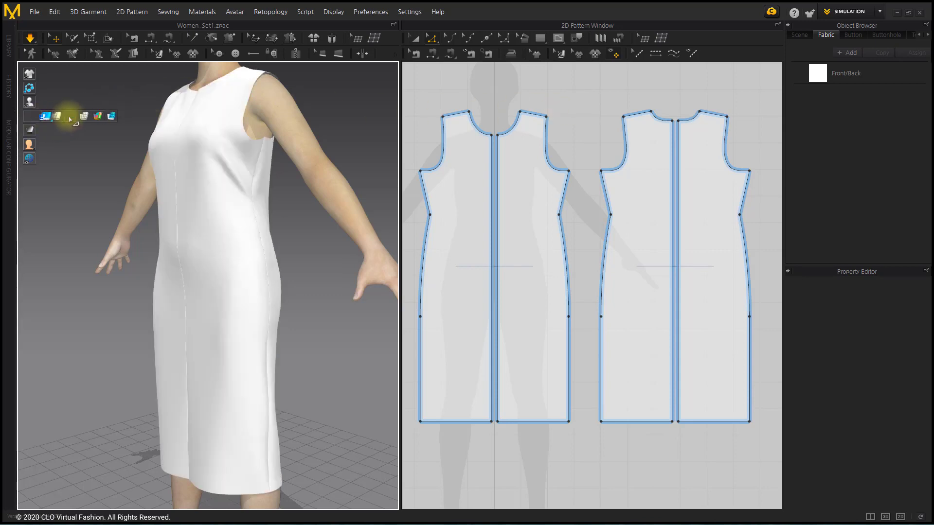
{"action": "right_click_drag", "start_coordinate": [194, 195], "coordinate": [165, 320]}
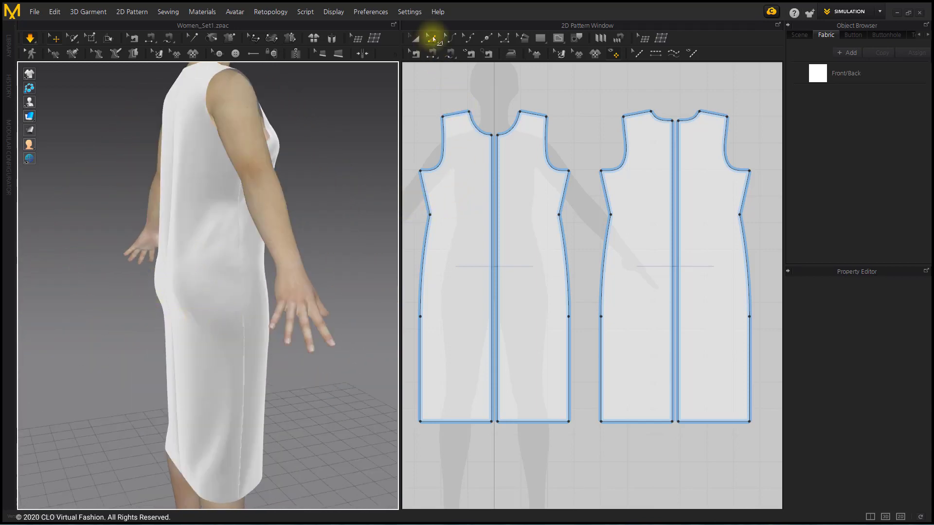
Step: Move the straight lower side seams of the front and back outward, making each half's hem about 305 mm wide
{"action": "left_click", "coordinate": [569, 338]}
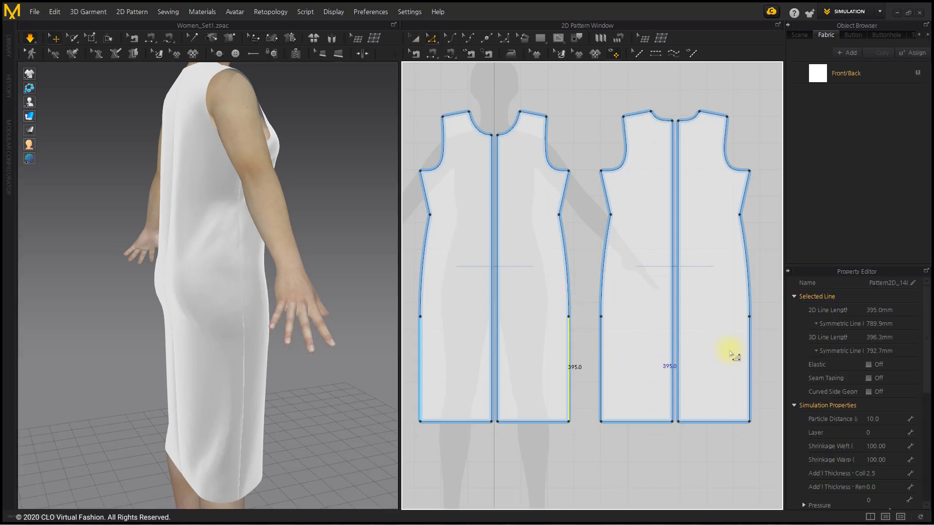
{"action": "left_click", "coordinate": [752, 359], "text": "shift"}
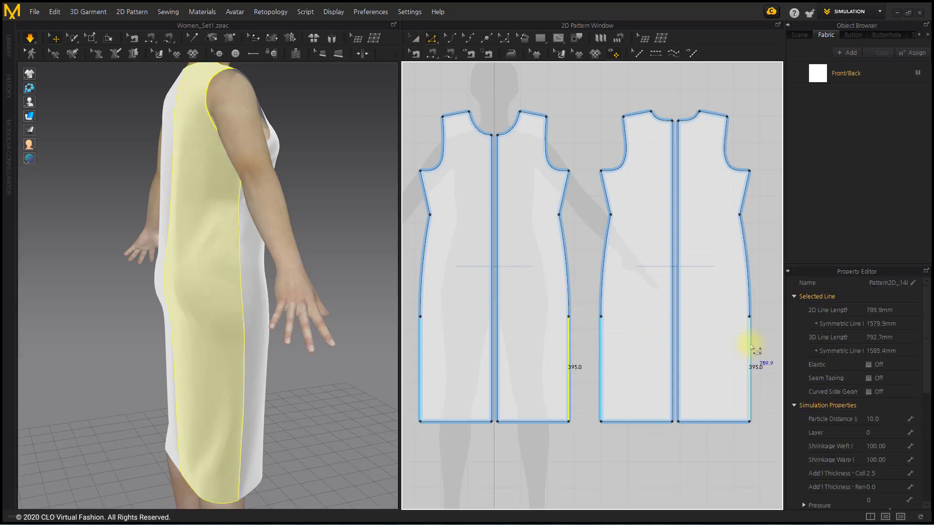
{"action": "left_click_drag", "start_coordinate": [752, 349], "coordinate": [761, 346]}
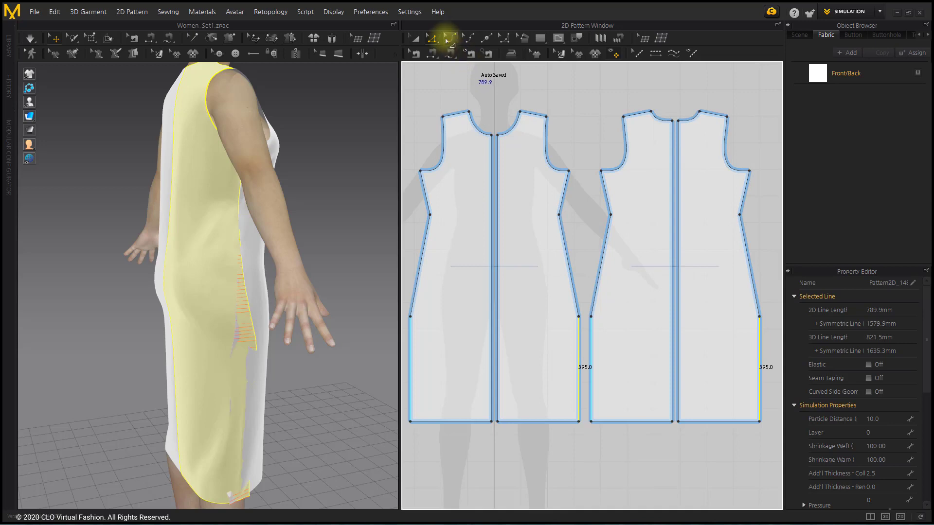
Step: Bend the waist-to-hip side seam segments of the front and back outward into smooth curves
{"action": "left_click", "coordinate": [449, 39]}
{"action": "left_click", "coordinate": [565, 242]}
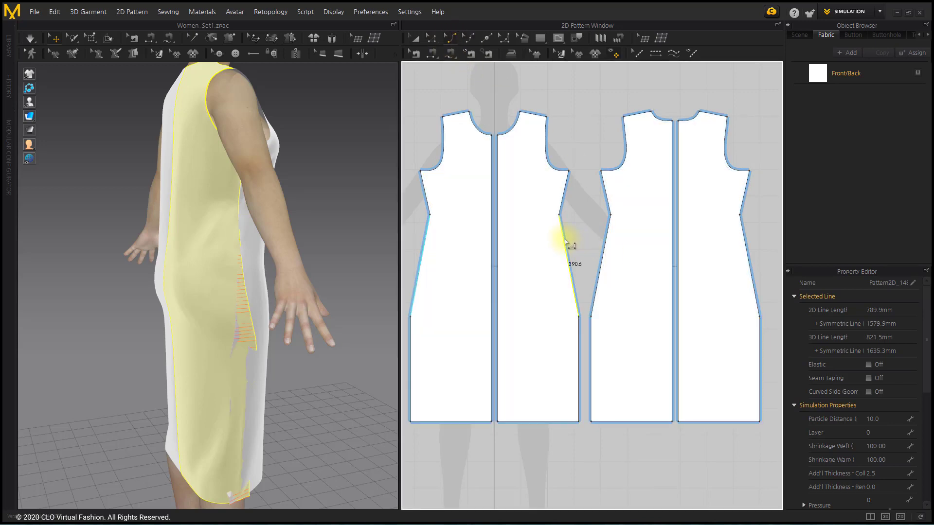
{"action": "left_click_drag", "start_coordinate": [567, 240], "coordinate": [580, 229]}
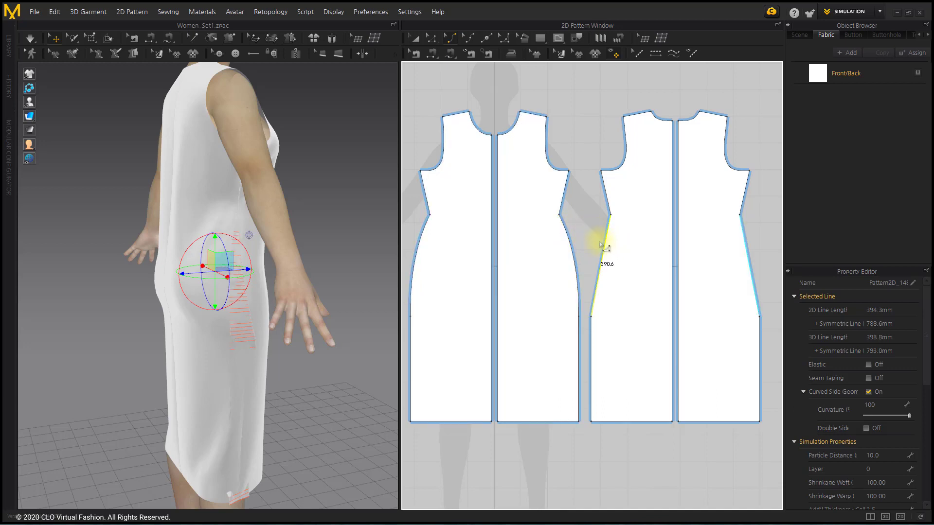
{"action": "left_click", "coordinate": [594, 238]}
{"action": "left_click_drag", "start_coordinate": [594, 237], "coordinate": [589, 233]}
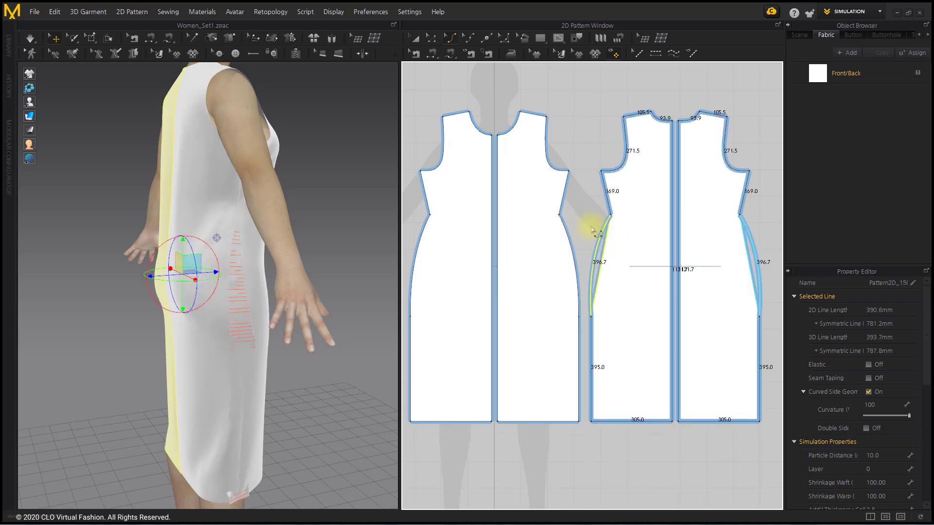
{"action": "left_click", "coordinate": [593, 225]}
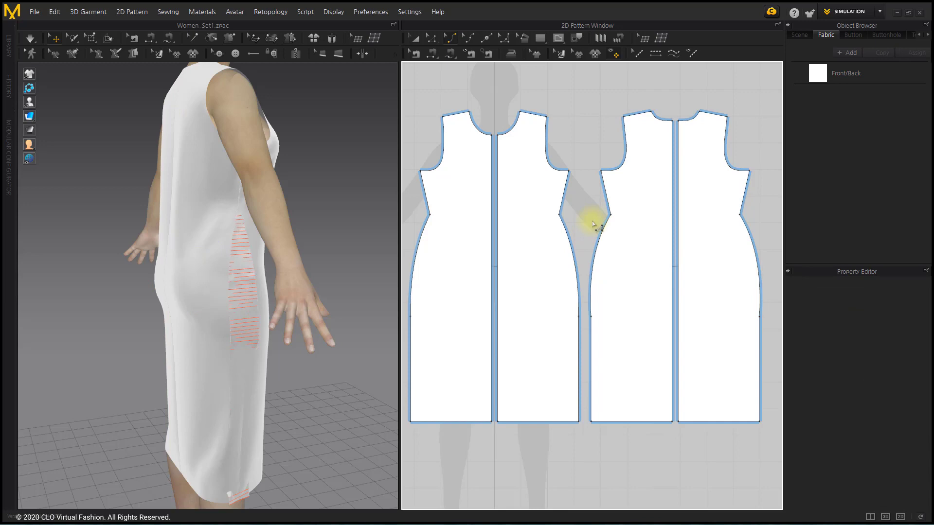
Step: Simulate the widened dress and tug its front panel near the side seam to settle the drape around the hips
{"action": "key", "text": "space"}
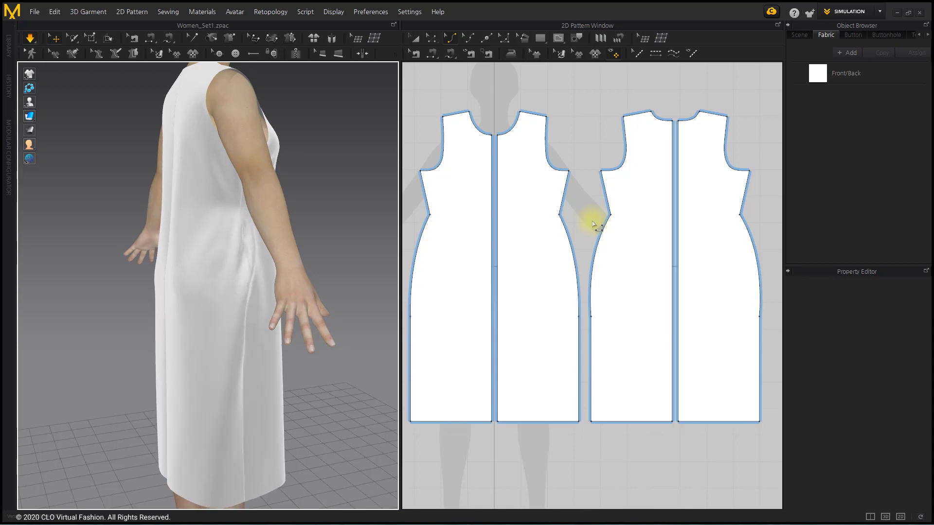
{"action": "left_click", "coordinate": [262, 350]}
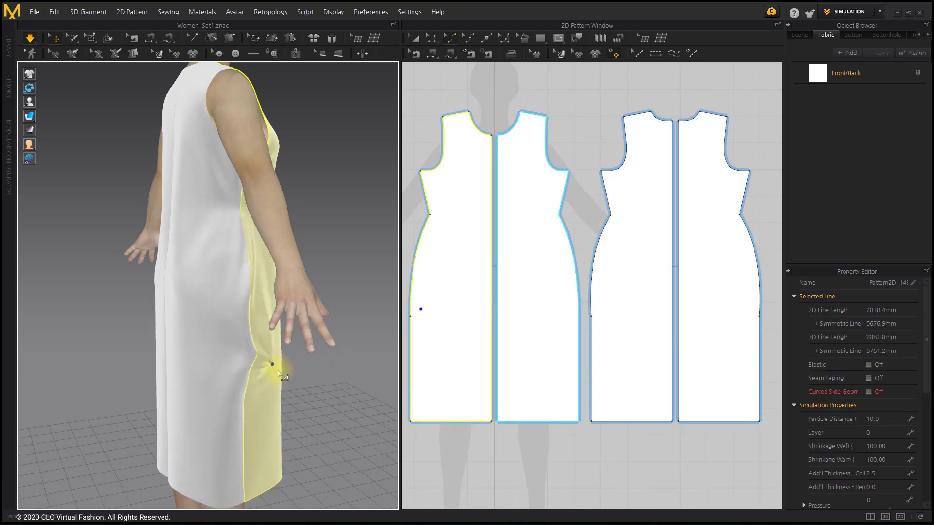
{"action": "left_click", "coordinate": [312, 388]}
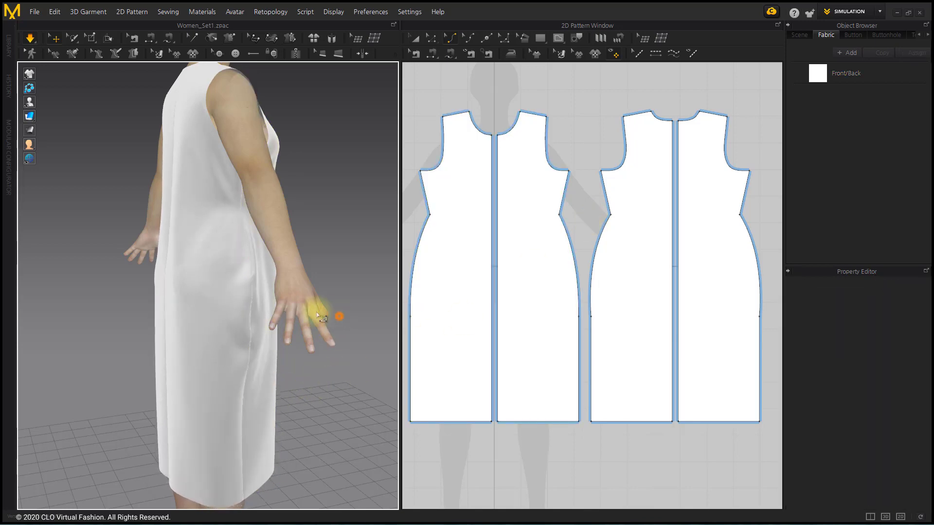
{"action": "left_click_drag", "start_coordinate": [338, 317], "coordinate": [194, 316]}
{"action": "right_click_drag", "start_coordinate": [229, 321], "coordinate": [346, 327]}
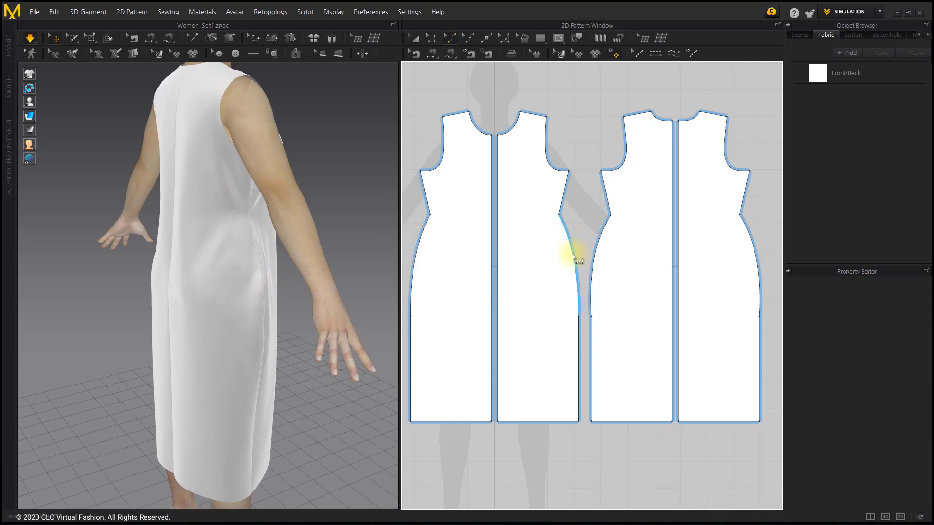
Step: Flatten the hip curves to about 392 mm long on the front and 393 mm on the back, and simulate the dress again
{"action": "left_click", "coordinate": [571, 254]}
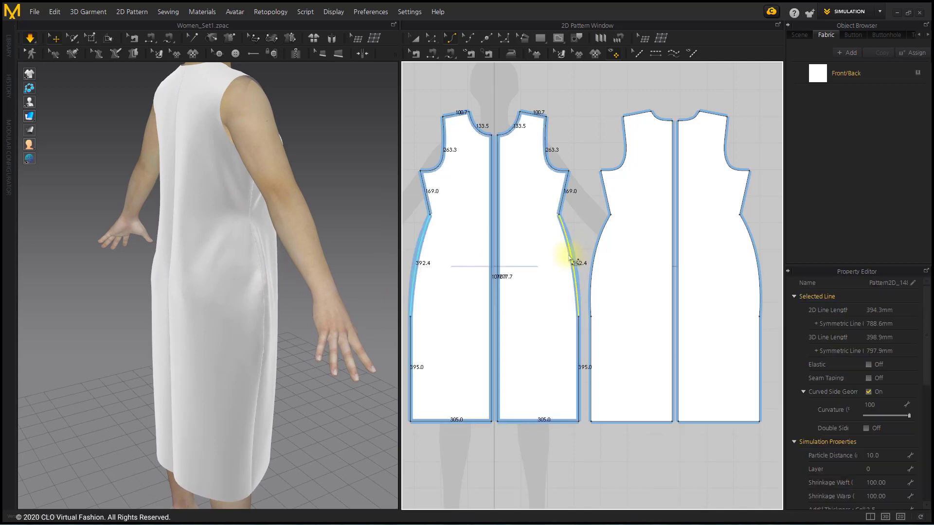
{"action": "left_click", "coordinate": [594, 264]}
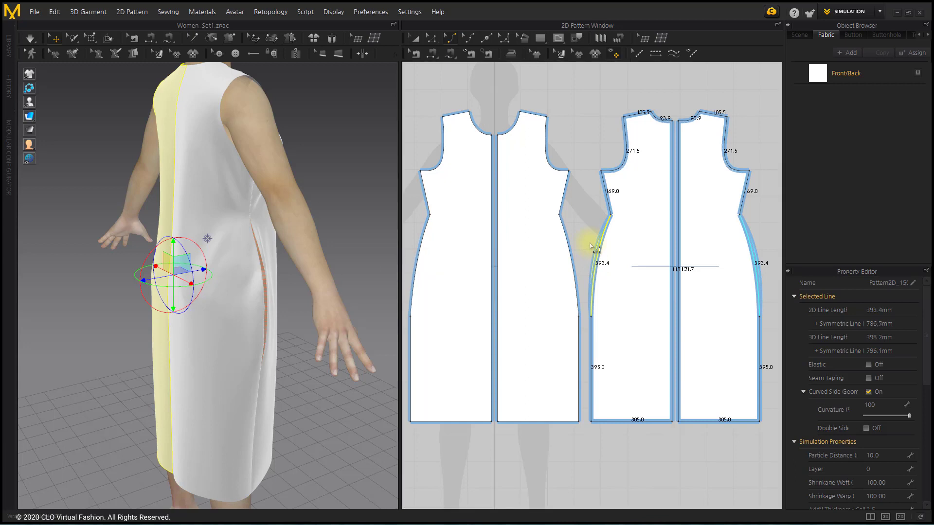
{"action": "key", "text": "space"}
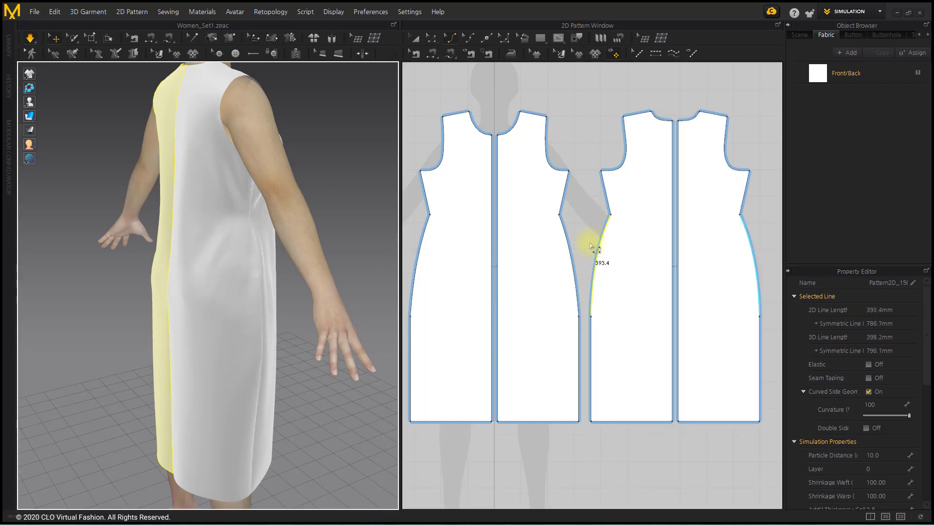
{"action": "left_click", "coordinate": [580, 206]}
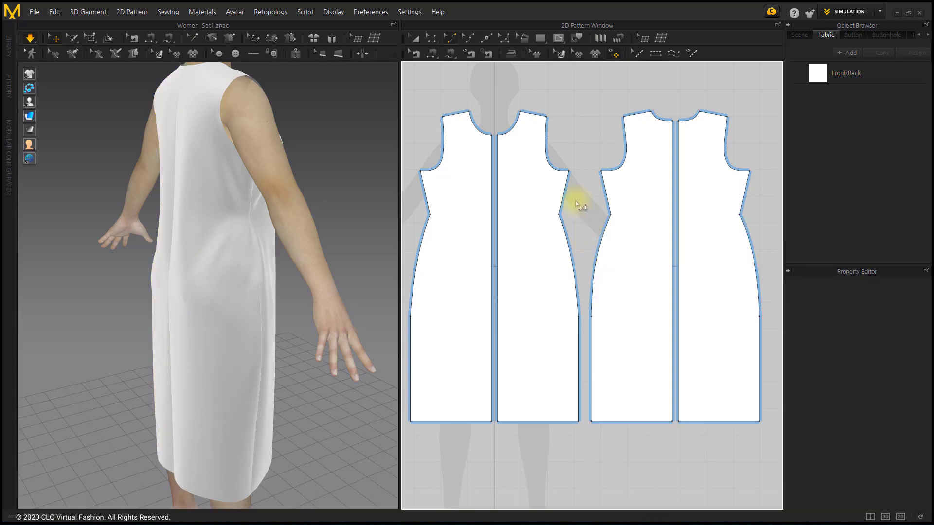
{"action": "right_click_drag", "start_coordinate": [334, 213], "coordinate": [189, 217]}
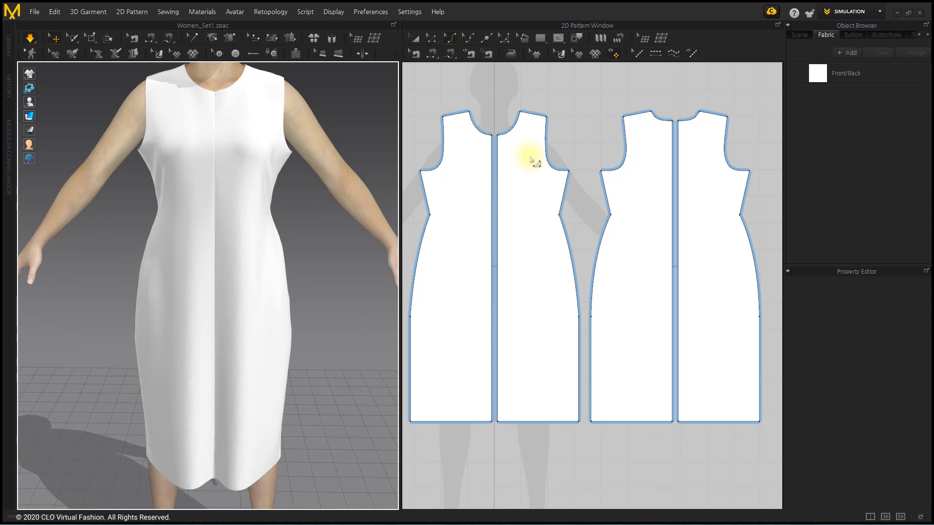
Step: Move the underarm points of the front and back side seams slightly inward and simulate the closer bodice fit
{"action": "left_click", "coordinate": [432, 38]}
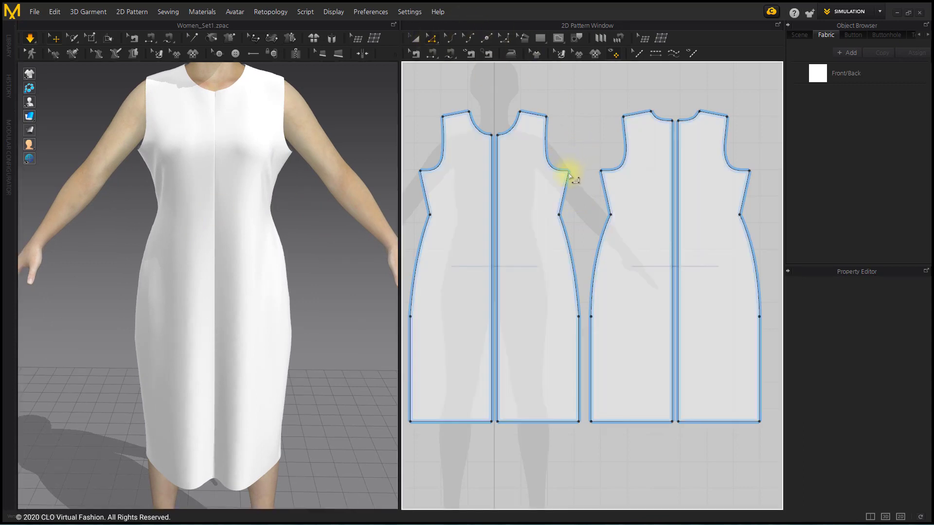
{"action": "left_click", "coordinate": [568, 171]}
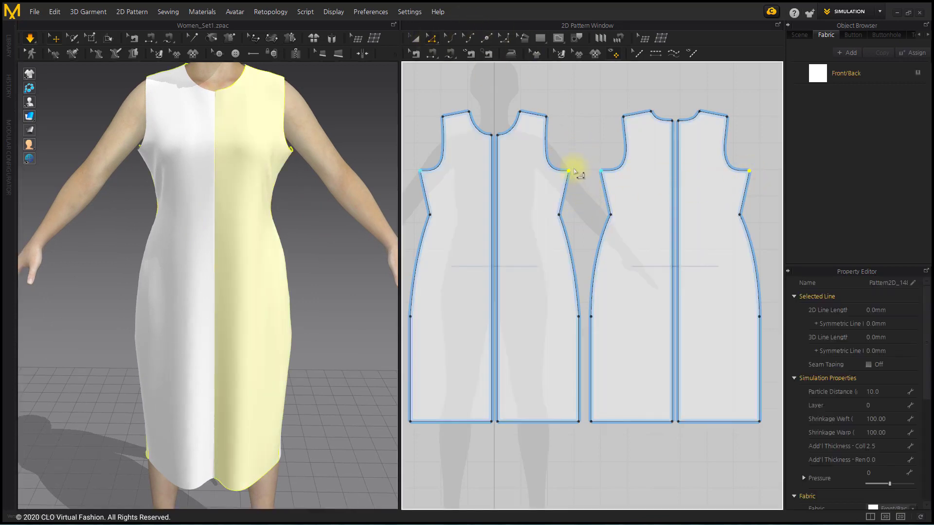
{"action": "left_click_drag", "start_coordinate": [568, 172], "coordinate": [563, 171]}
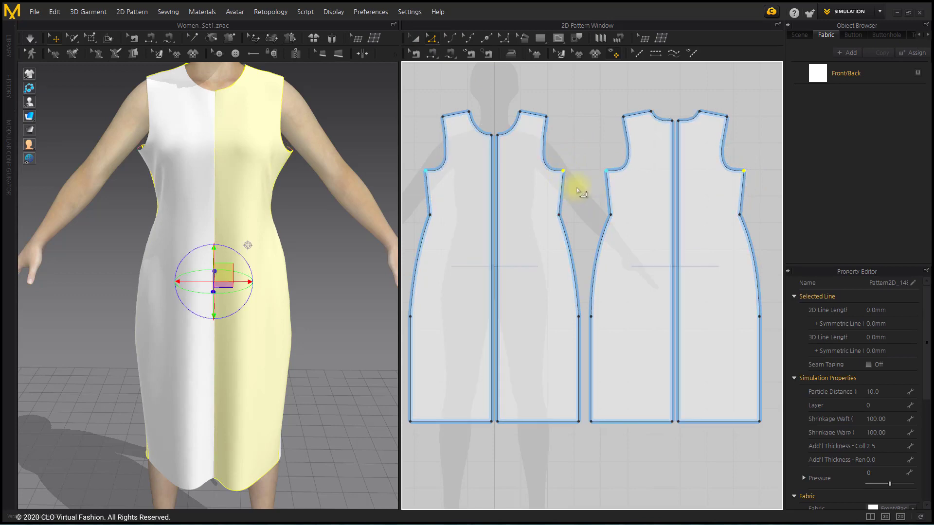
{"action": "left_click", "coordinate": [578, 190]}
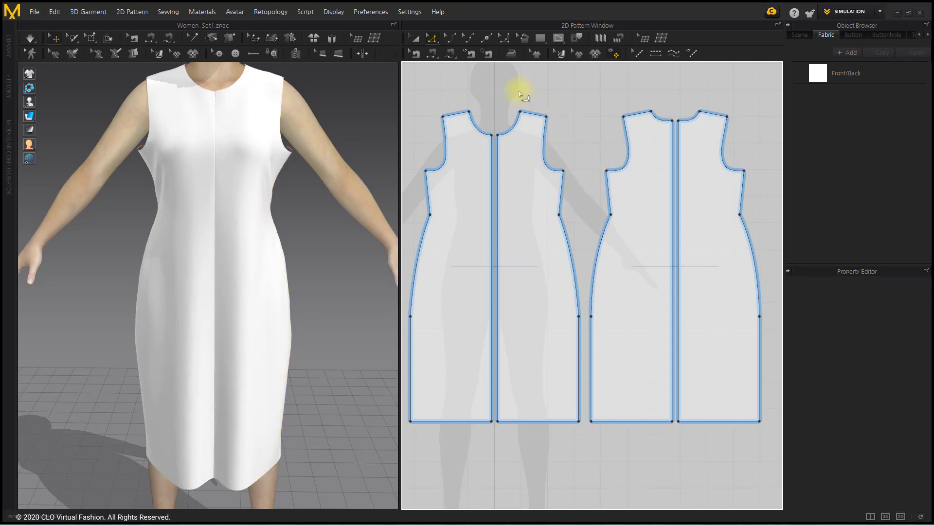
{"action": "key", "text": "space"}
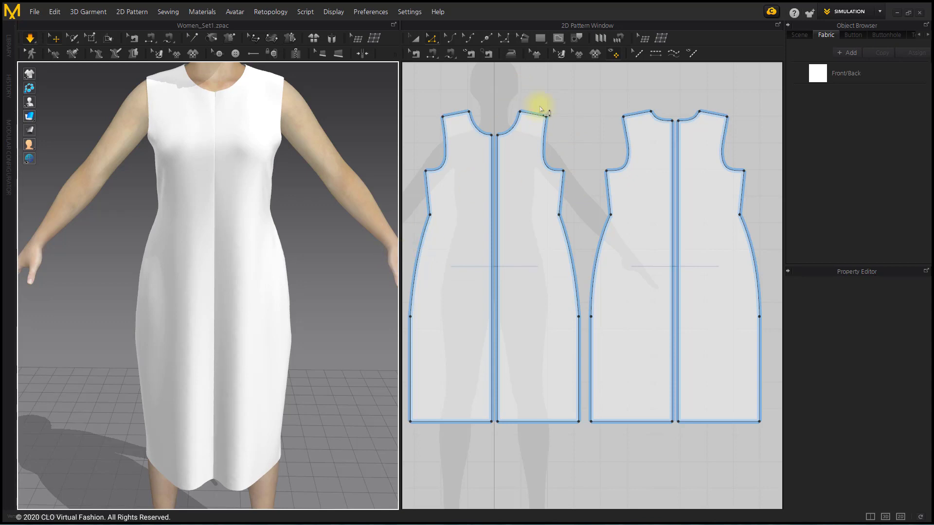
{"action": "left_click", "coordinate": [483, 95]}
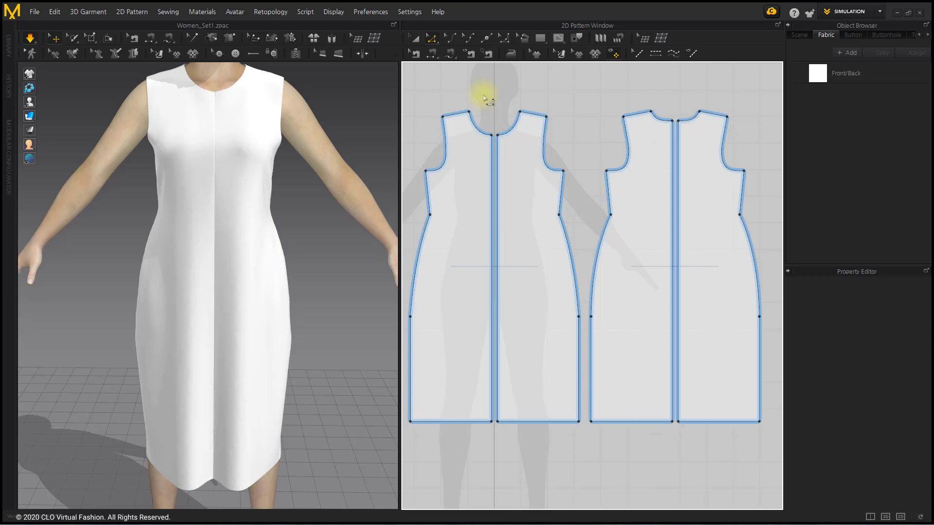
Step: Stop the simulation and set the fold angle of all the dress's seam lines to 180
{"action": "left_click", "coordinate": [330, 307]}
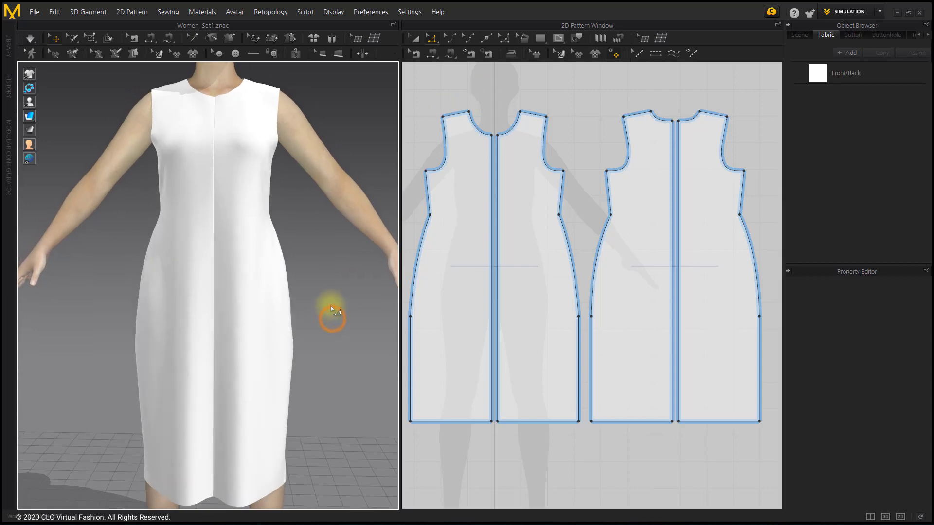
{"action": "right_click_drag", "start_coordinate": [331, 306], "coordinate": [331, 302]}
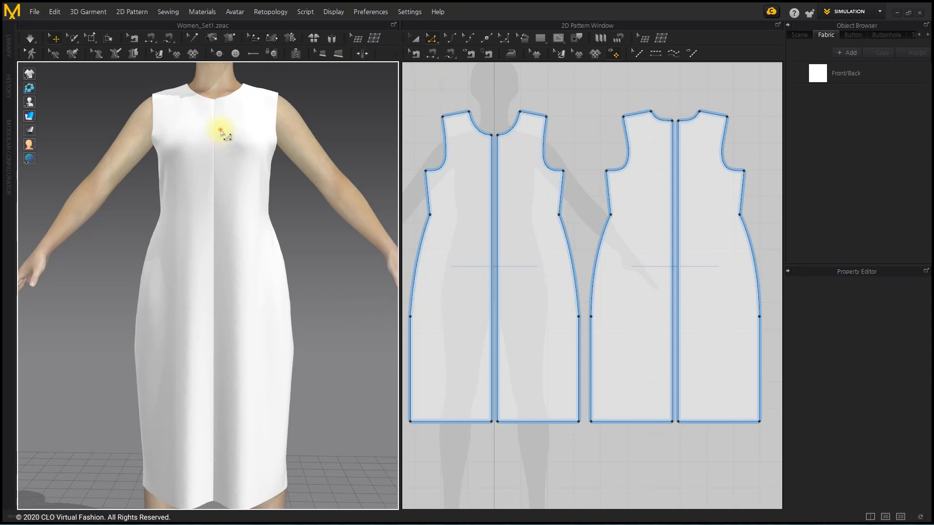
{"action": "right_click_drag", "start_coordinate": [225, 141], "coordinate": [307, 317]}
{"action": "scroll", "coordinate": [305, 316], "scroll_direction": "up", "scroll_amount": 2}
{"action": "middle_click_drag", "start_coordinate": [305, 316], "coordinate": [245, 238]}
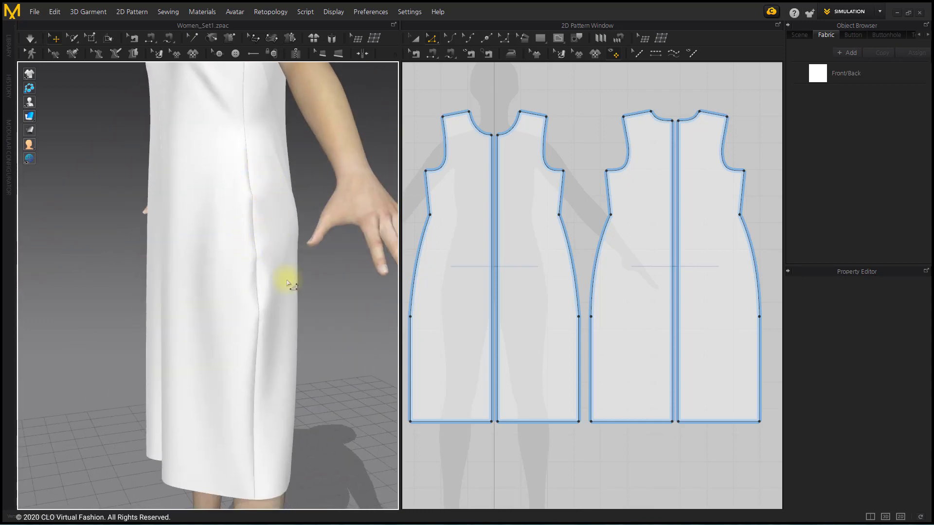
{"action": "left_click", "coordinate": [415, 55]}
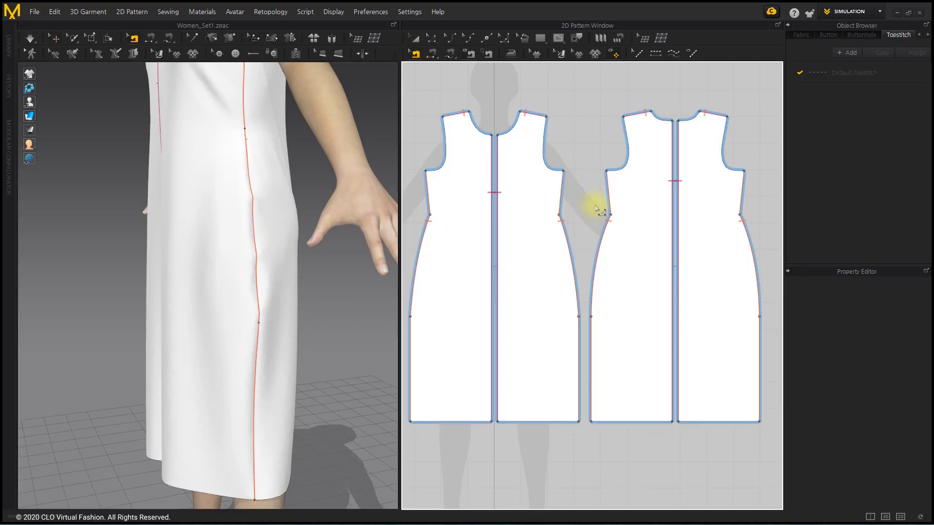
{"action": "left_click", "coordinate": [572, 253]}
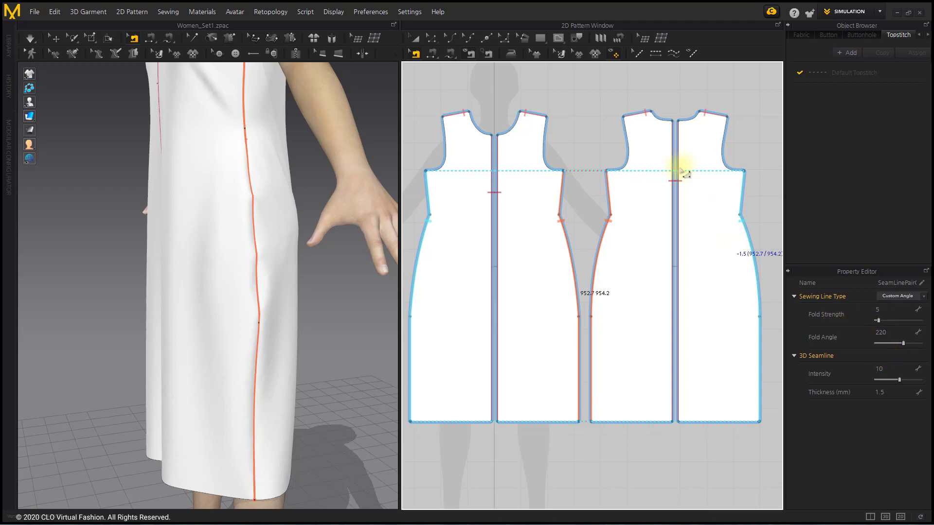
{"action": "left_click", "coordinate": [599, 156]}
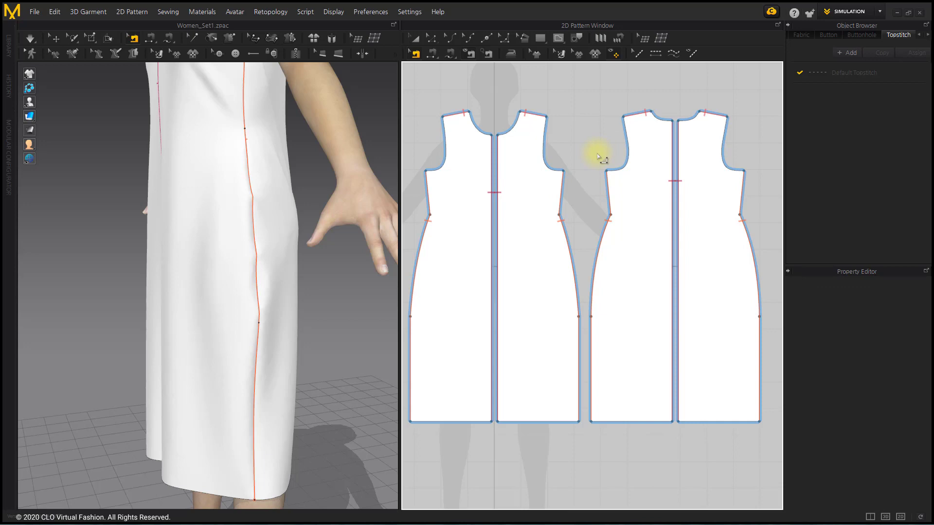
{"action": "key", "text": "ctrl+a"}
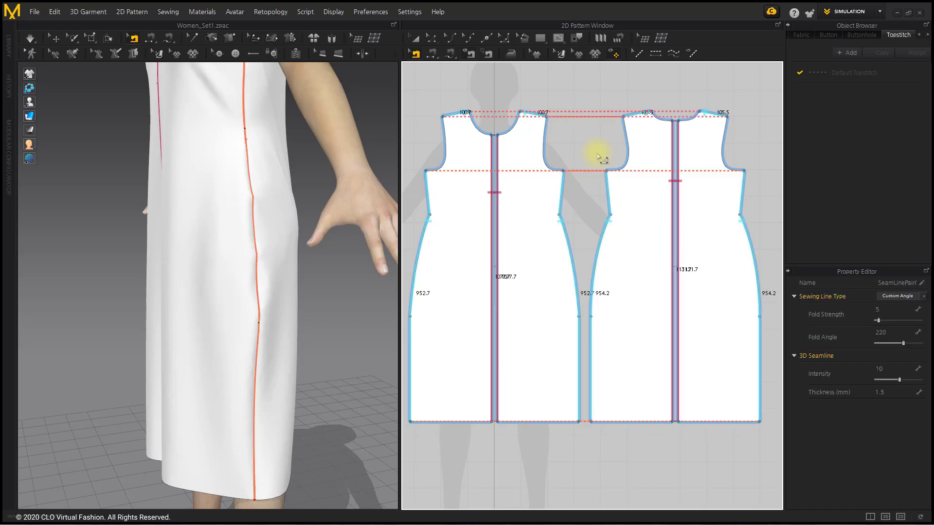
{"action": "left_click", "coordinate": [893, 333]}
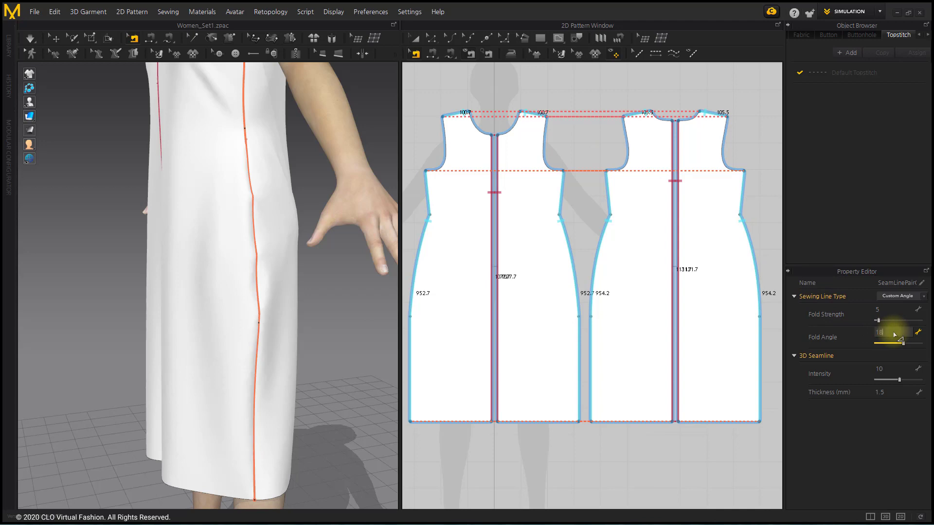
{"action": "key", "text": "Return"}
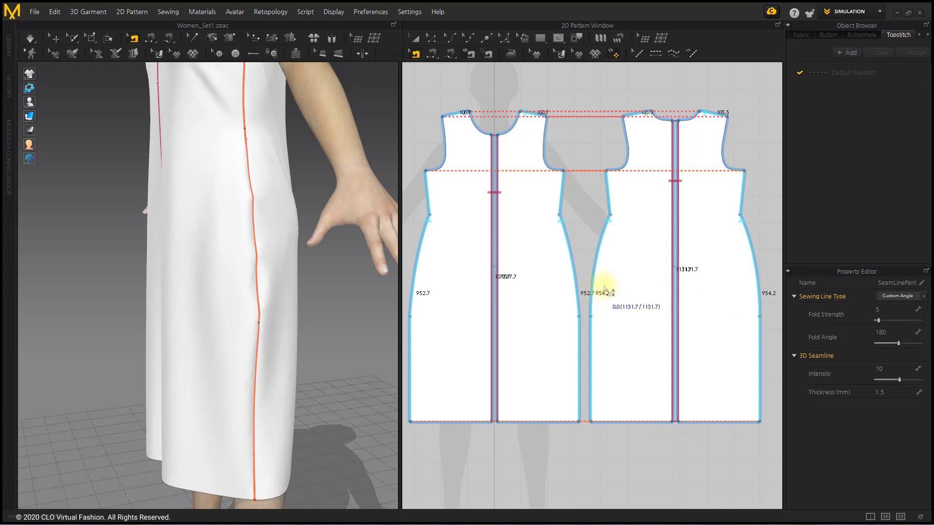
Step: Simulate the dress with the updated seam fold angle and check its drape from the side and the front
{"action": "left_click", "coordinate": [415, 38]}
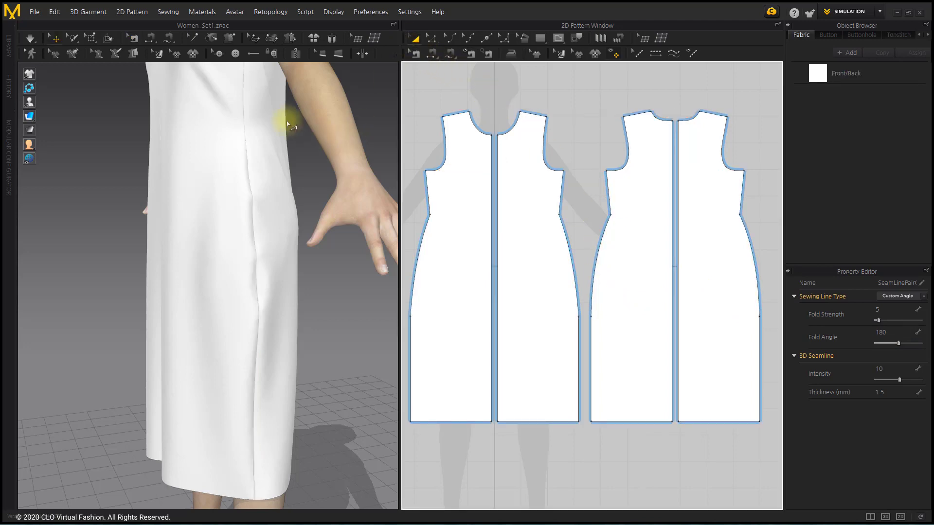
{"action": "key", "text": "space"}
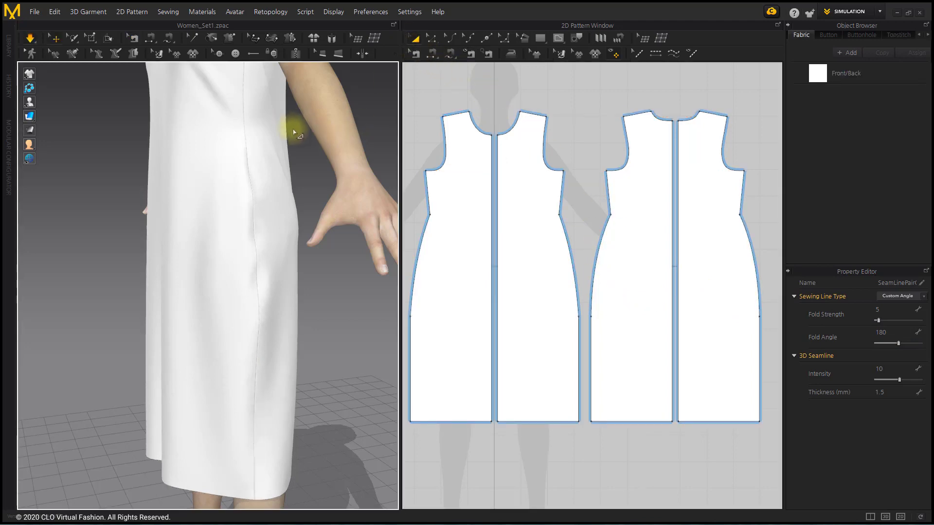
{"action": "left_click", "coordinate": [288, 245]}
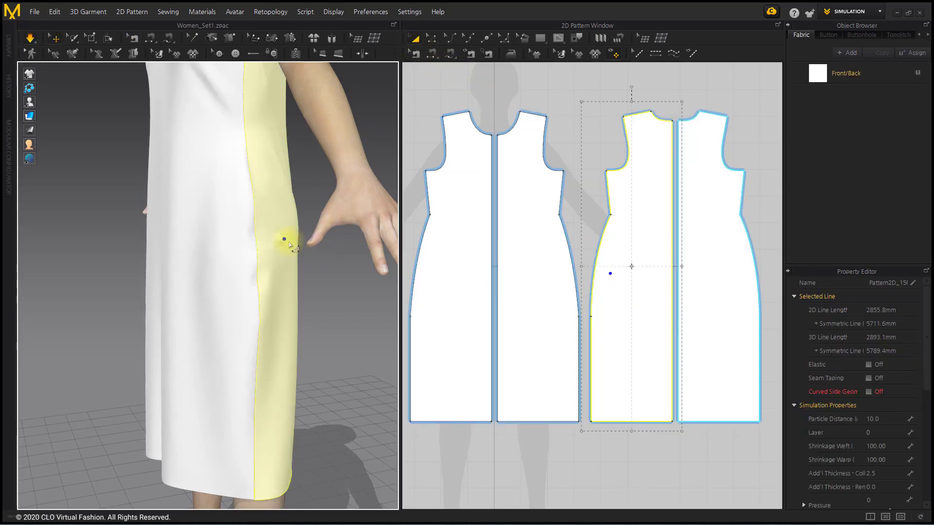
{"action": "left_click", "coordinate": [334, 327]}
{"action": "right_click_drag", "start_coordinate": [334, 327], "coordinate": [265, 305]}
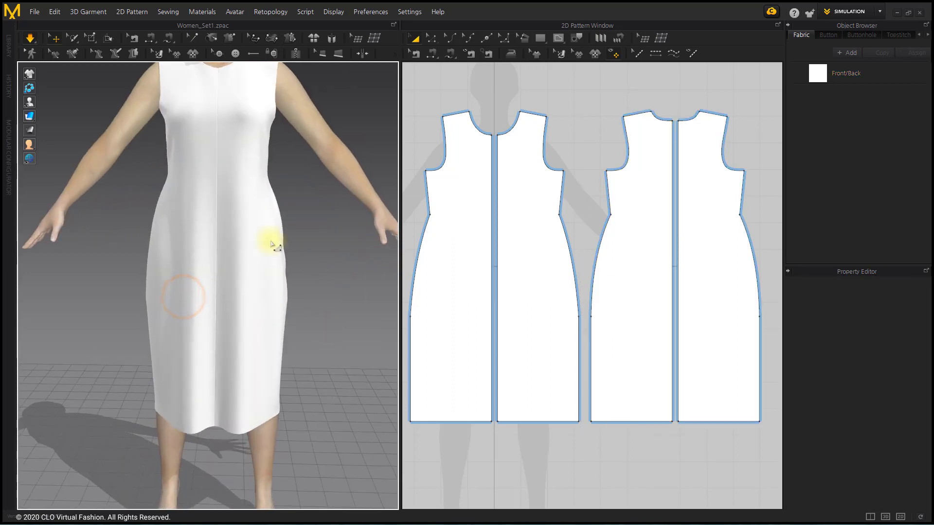
{"action": "scroll", "coordinate": [250, 290], "scroll_direction": "down", "scroll_amount": 3}
{"action": "scroll", "coordinate": [583, 289], "scroll_direction": "down", "scroll_amount": 1}
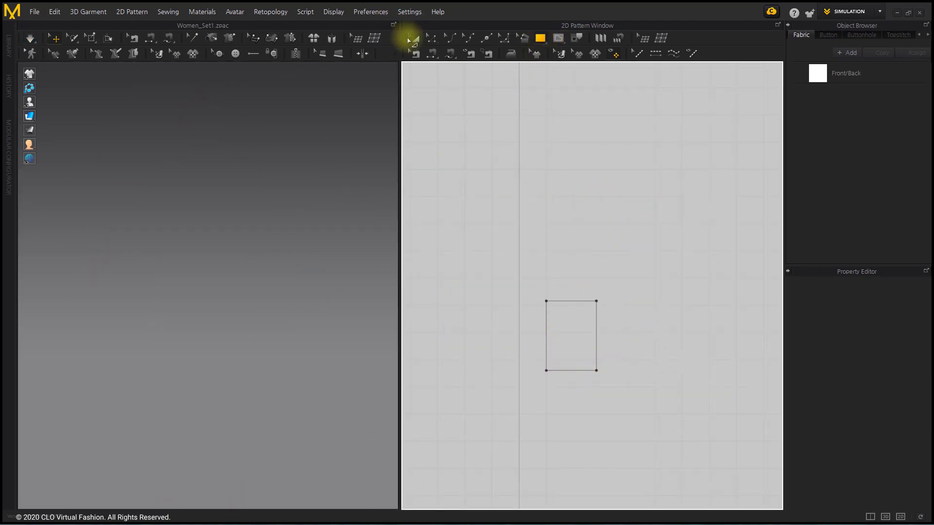
Step: Place a copy of the rectangle pattern beside the original and sew their facing edges together
{"action": "left_click", "coordinate": [414, 38]}
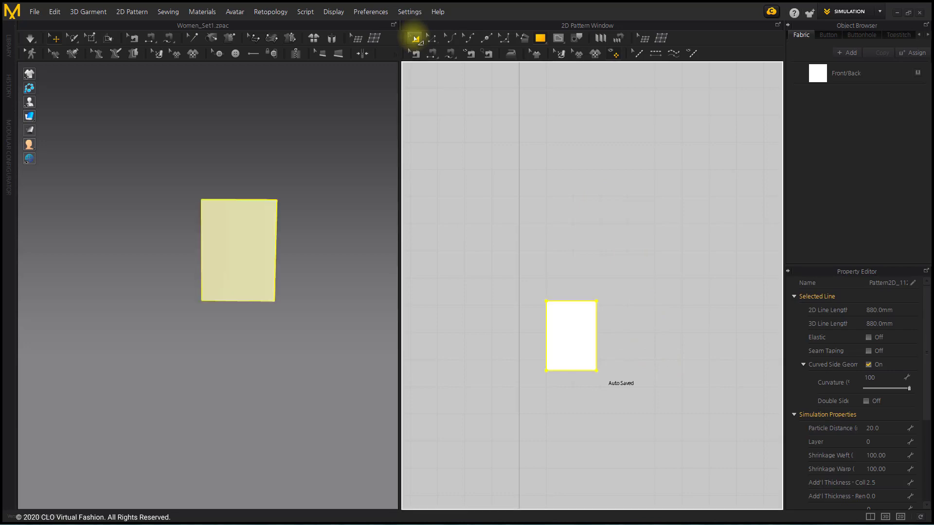
{"action": "left_click", "coordinate": [323, 266]}
{"action": "middle_click_drag", "start_coordinate": [600, 375], "coordinate": [565, 291]}
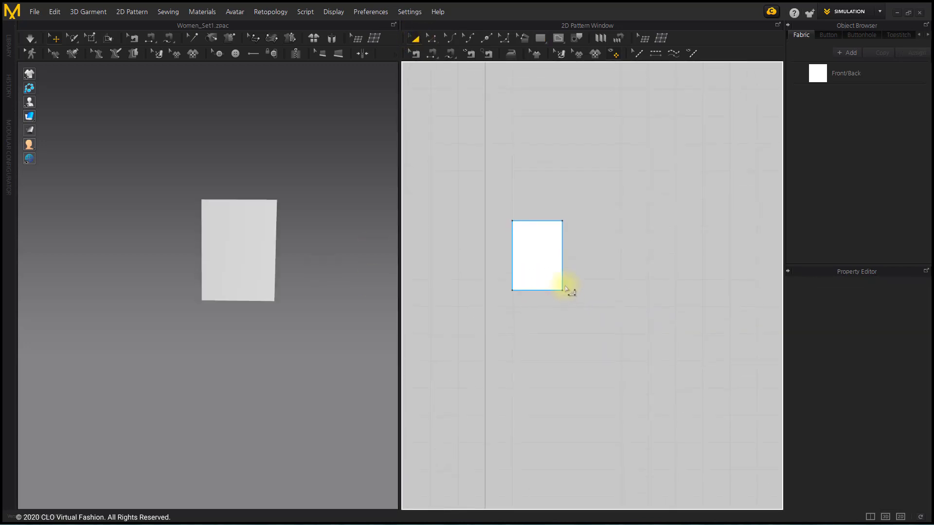
{"action": "scroll", "coordinate": [564, 289], "scroll_direction": "up", "scroll_amount": 3}
{"action": "scroll", "coordinate": [320, 273], "scroll_direction": "up", "scroll_amount": 3}
{"action": "middle_click_drag", "start_coordinate": [320, 273], "coordinate": [248, 266]}
{"action": "right_click_drag", "start_coordinate": [248, 266], "coordinate": [256, 260]}
{"action": "left_click", "coordinate": [535, 240]}
{"action": "left_click_drag", "start_coordinate": [533, 238], "coordinate": [596, 212]}
{"action": "left_click", "coordinate": [609, 342]}
{"action": "left_click", "coordinate": [602, 322]}
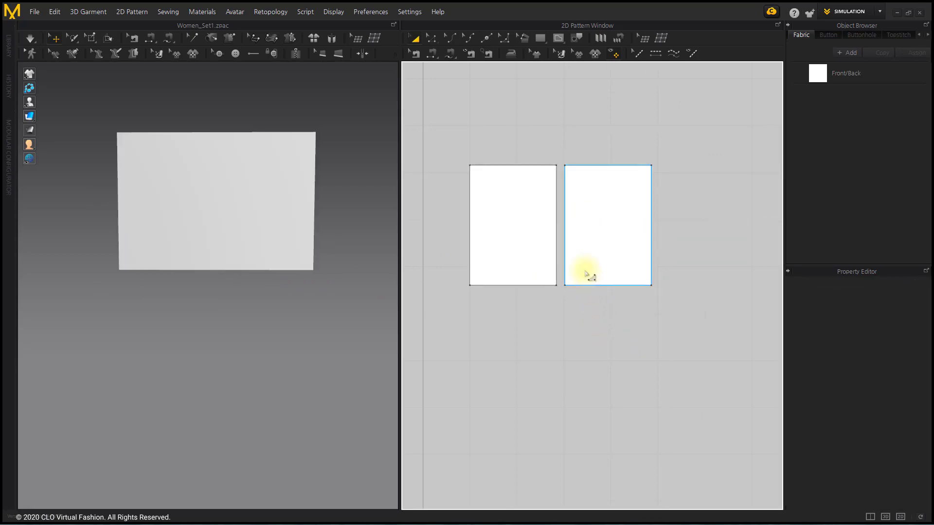
{"action": "left_click", "coordinate": [557, 175]}
{"action": "left_click", "coordinate": [564, 184]}
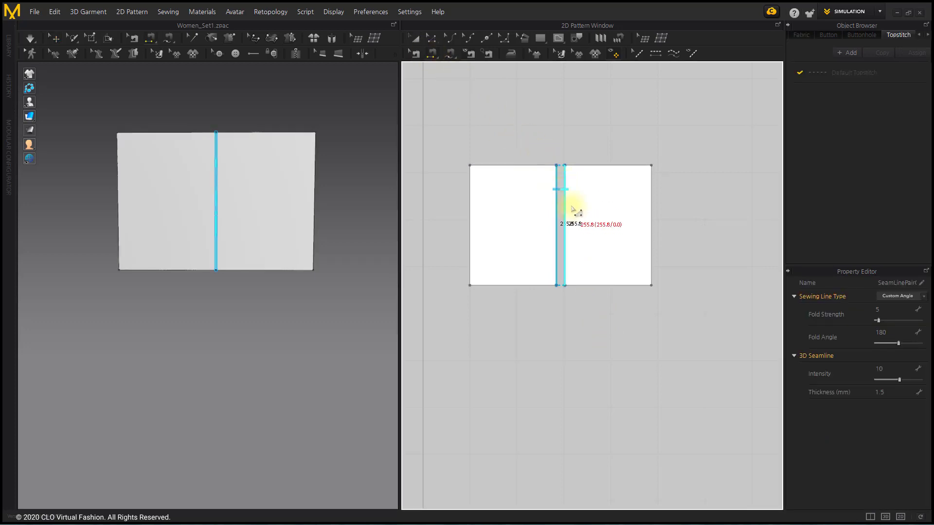
Step: Pin the outer vertical edges of both rectangle patterns
{"action": "left_click", "coordinate": [92, 38]}
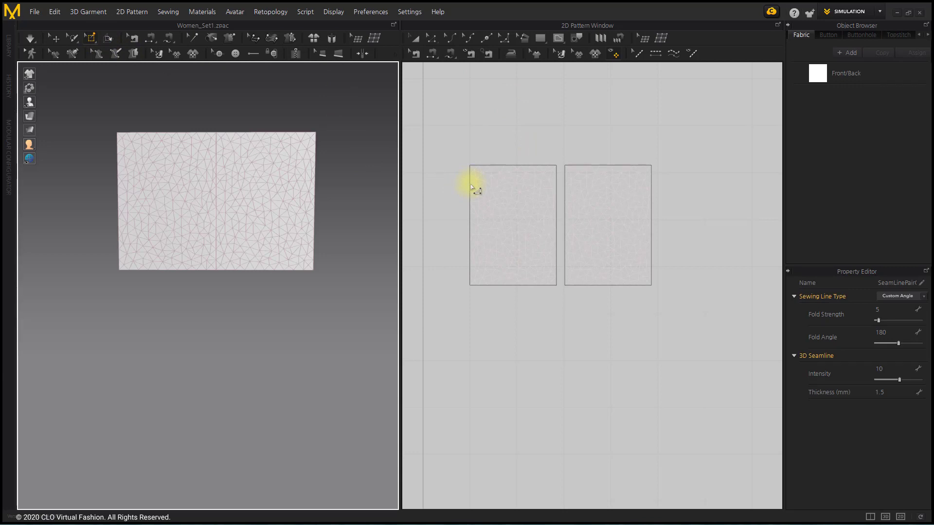
{"action": "scroll", "coordinate": [471, 187], "scroll_direction": "up", "scroll_amount": 5}
{"action": "middle_click_drag", "start_coordinate": [504, 173], "coordinate": [467, 150]}
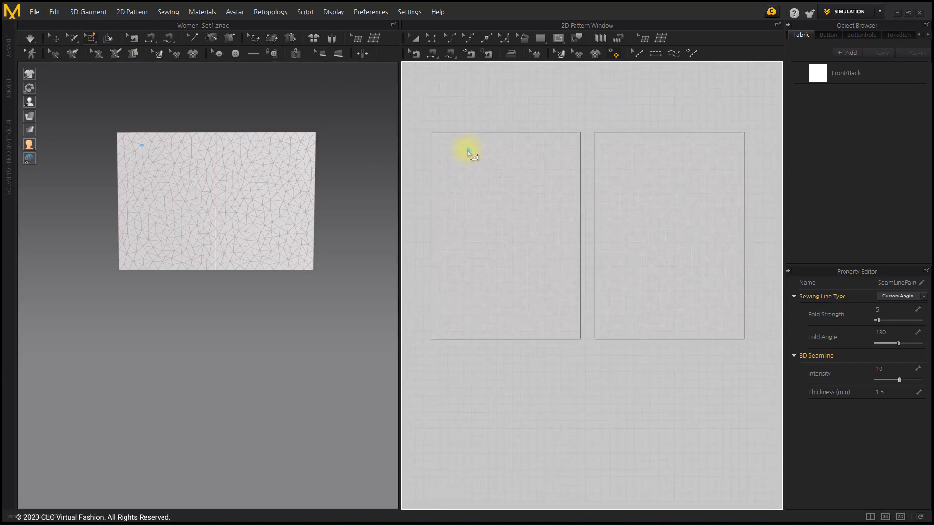
{"action": "left_click", "coordinate": [432, 160]}
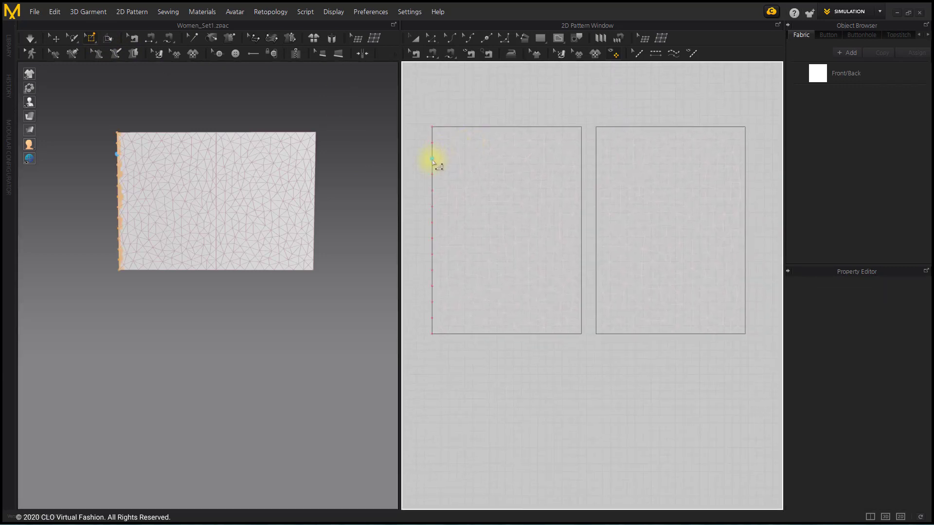
{"action": "left_click", "coordinate": [745, 159]}
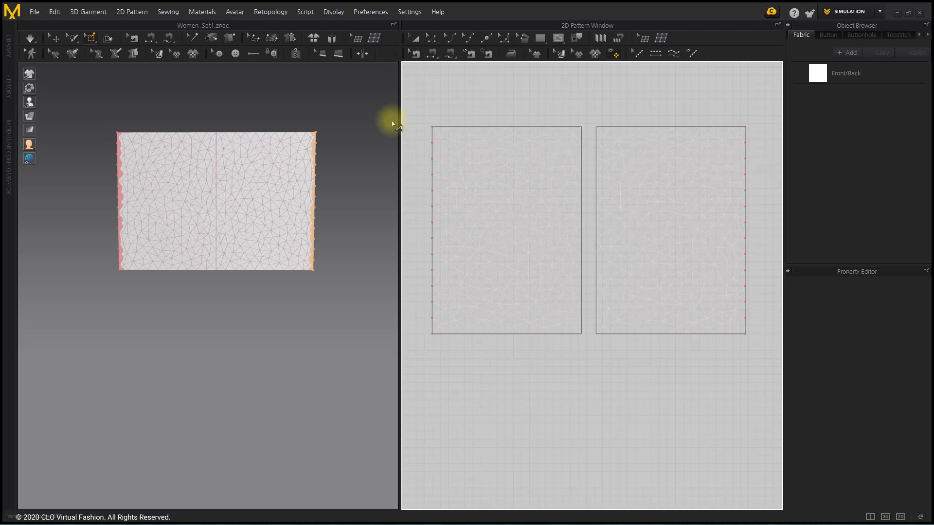
{"action": "left_click", "coordinate": [55, 38]}
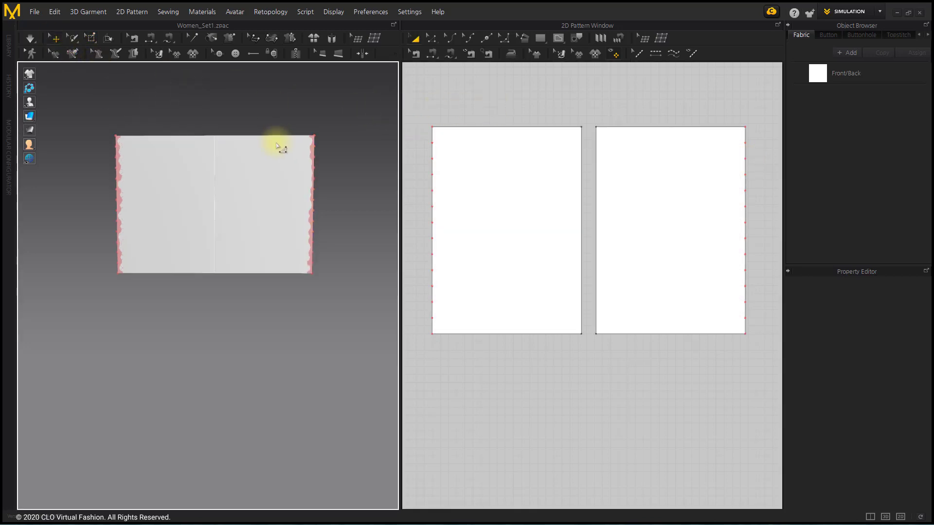
Step: Strengthen both sewn rectangles, simulate them, and view the joined pieces from an angle
{"action": "left_click", "coordinate": [183, 217]}
{"action": "left_click", "coordinate": [260, 220], "text": "shift"}
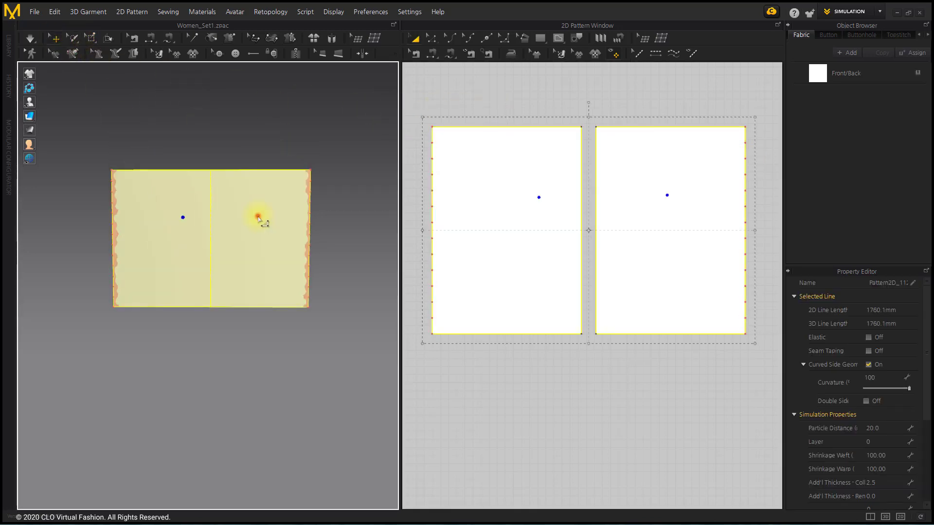
{"action": "right_click", "coordinate": [258, 216]}
{"action": "left_click", "coordinate": [294, 112]}
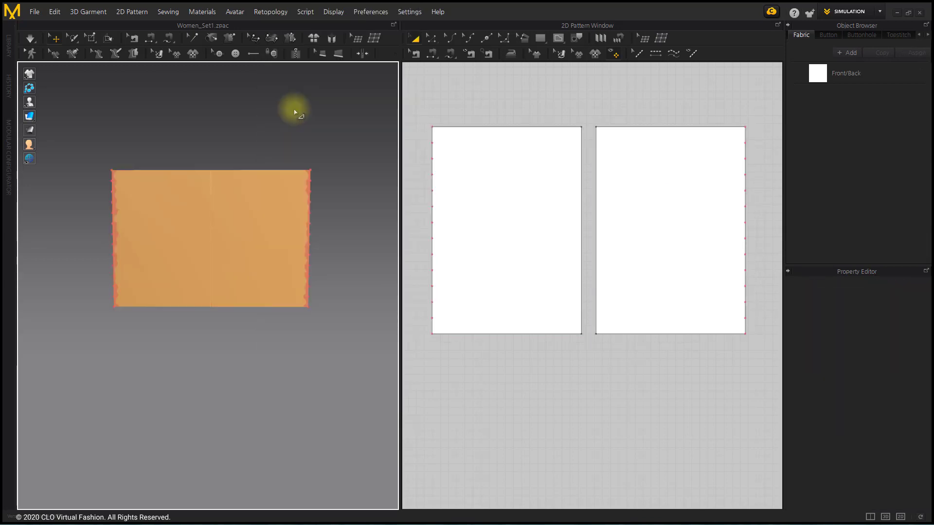
{"action": "left_click", "coordinate": [29, 38]}
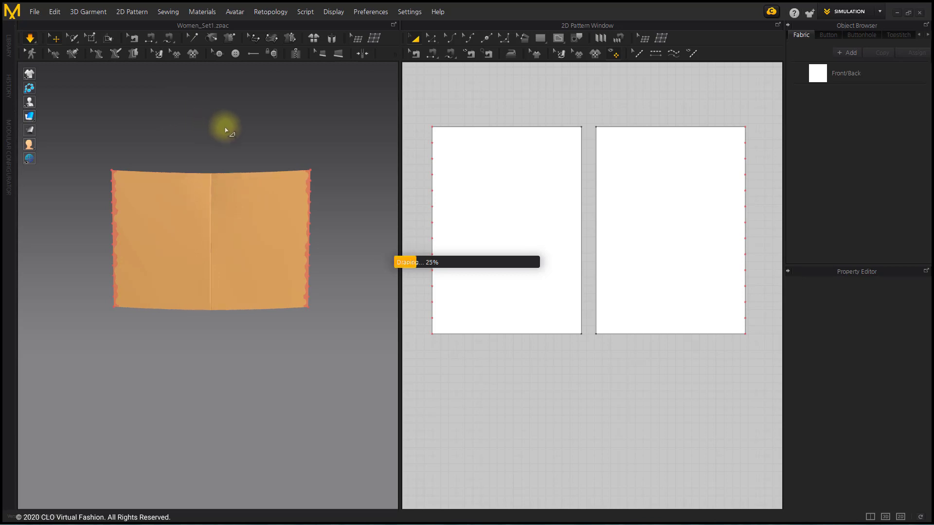
{"action": "scroll", "coordinate": [254, 168], "scroll_direction": "up", "scroll_amount": 5}
{"action": "scroll", "coordinate": [232, 185], "scroll_direction": "down", "scroll_amount": 5}
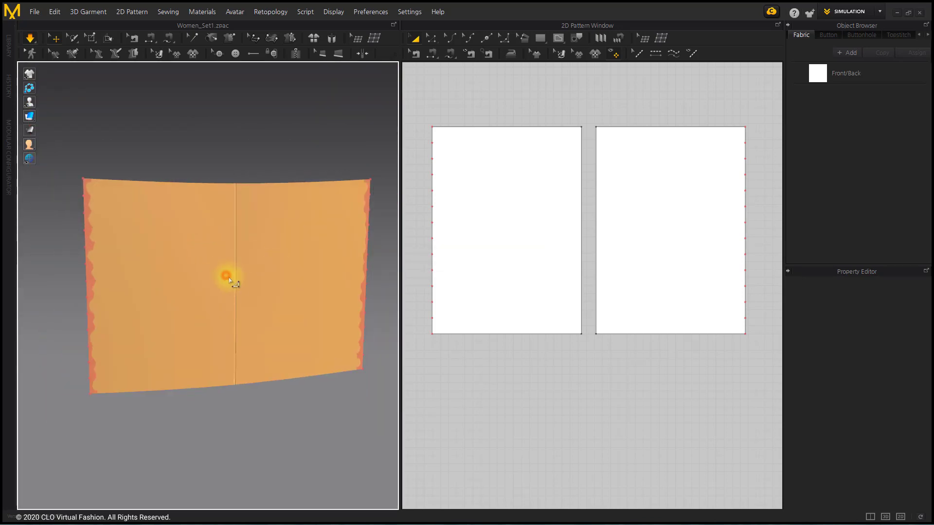
{"action": "left_click", "coordinate": [276, 265]}
{"action": "right_click_drag", "start_coordinate": [195, 276], "coordinate": [271, 244]}
{"action": "left_click", "coordinate": [459, 85]}
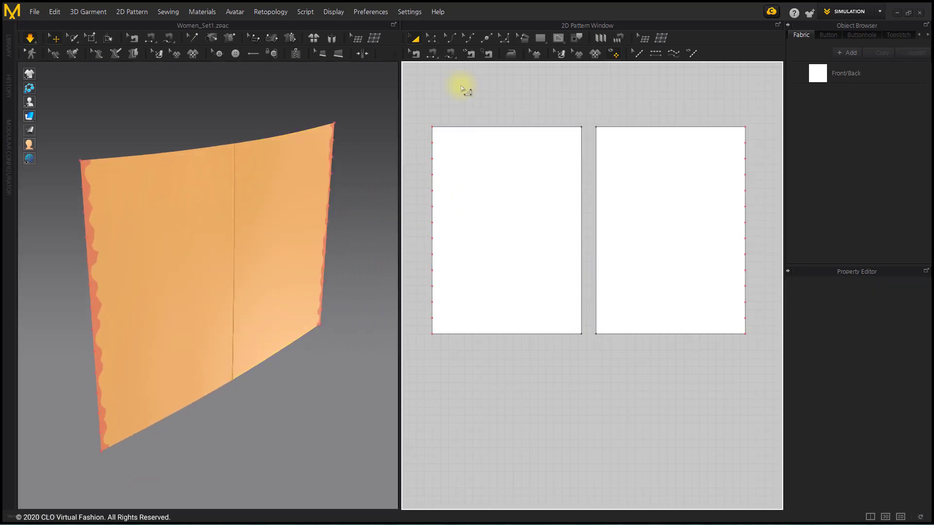
Step: Set the fold angle of the seam between the rectangles to 360 and examine the fold from the side
{"action": "left_click", "coordinate": [416, 54]}
{"action": "left_click", "coordinate": [580, 165]}
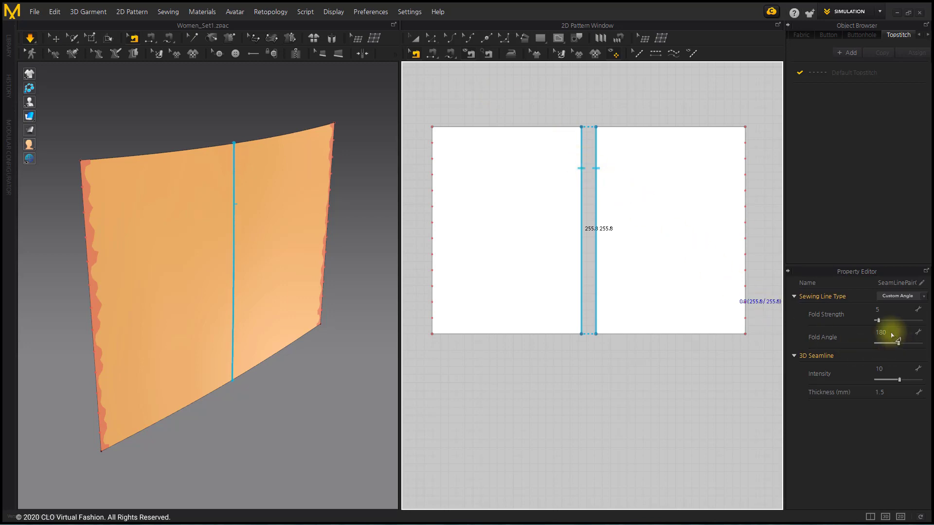
{"action": "left_click_drag", "start_coordinate": [900, 347], "coordinate": [922, 348]}
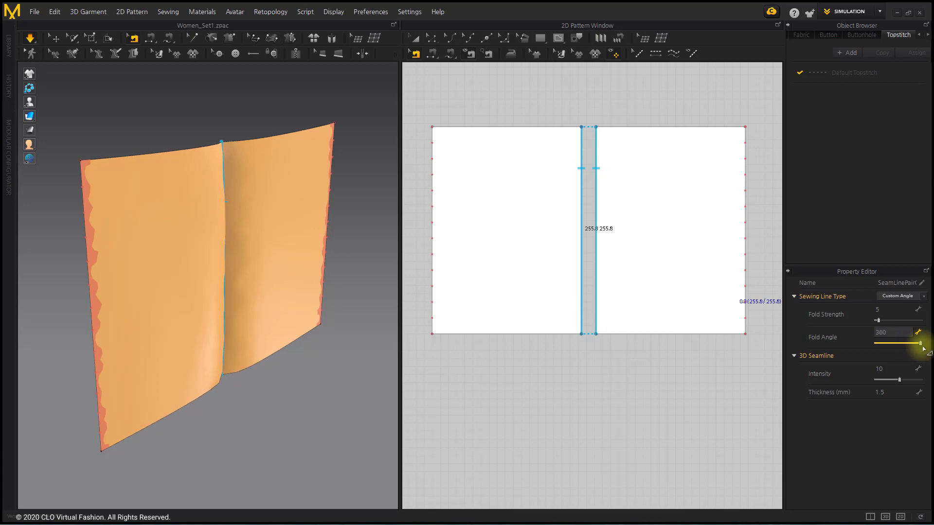
{"action": "right_click_drag", "start_coordinate": [266, 358], "coordinate": [292, 381]}
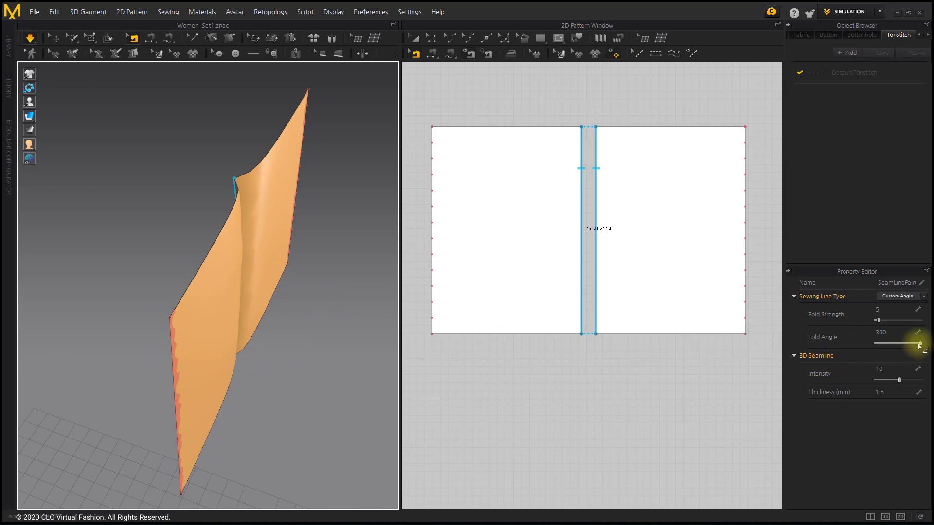
Step: Set the seam's fold angle to 0 and move the right rectangle's pinned outer edge inward to deepen the fold
{"action": "left_click_drag", "start_coordinate": [920, 345], "coordinate": [875, 349]}
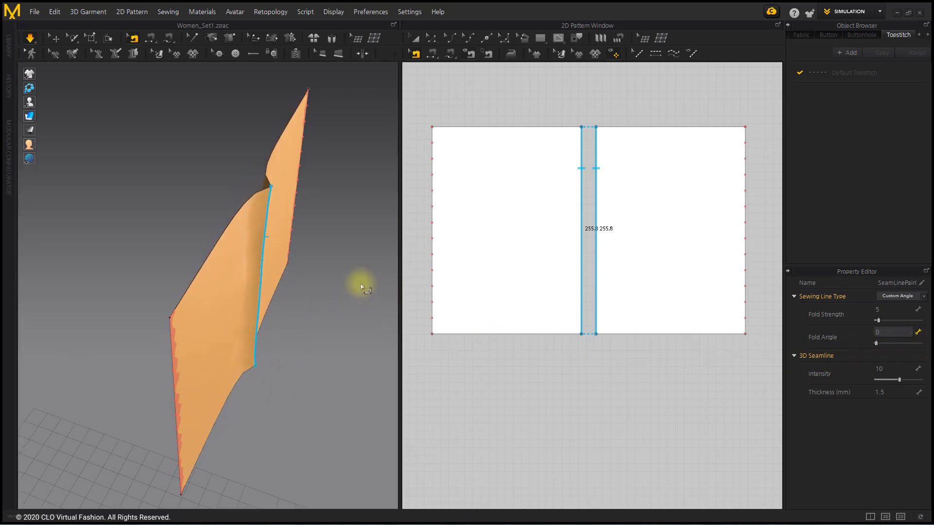
{"action": "left_click", "coordinate": [354, 271]}
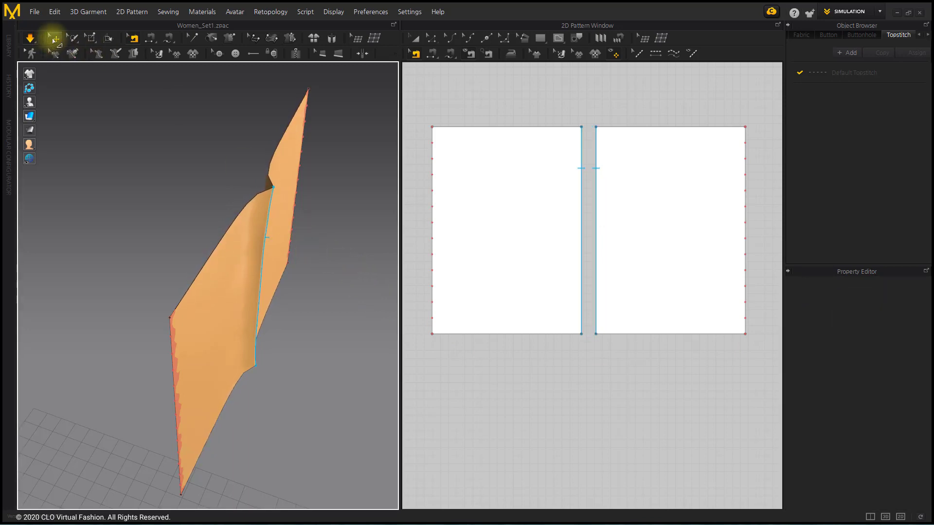
{"action": "right_click_drag", "start_coordinate": [312, 225], "coordinate": [248, 203]}
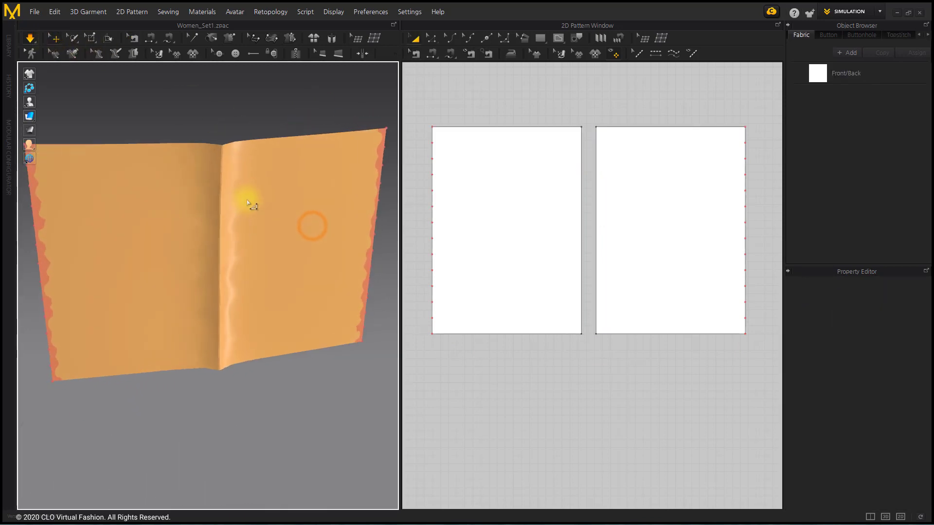
{"action": "left_click_drag", "start_coordinate": [377, 230], "coordinate": [363, 252]}
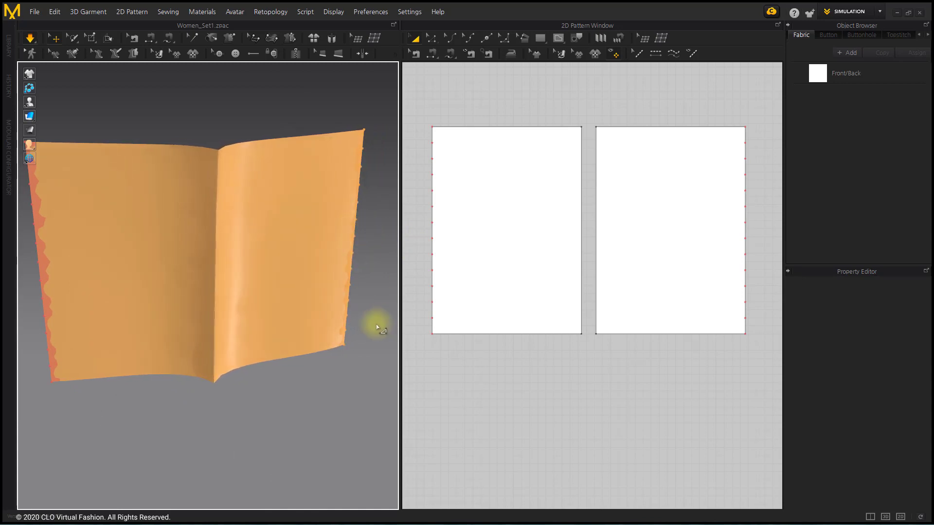
{"action": "right_click_drag", "start_coordinate": [313, 328], "coordinate": [402, 229]}
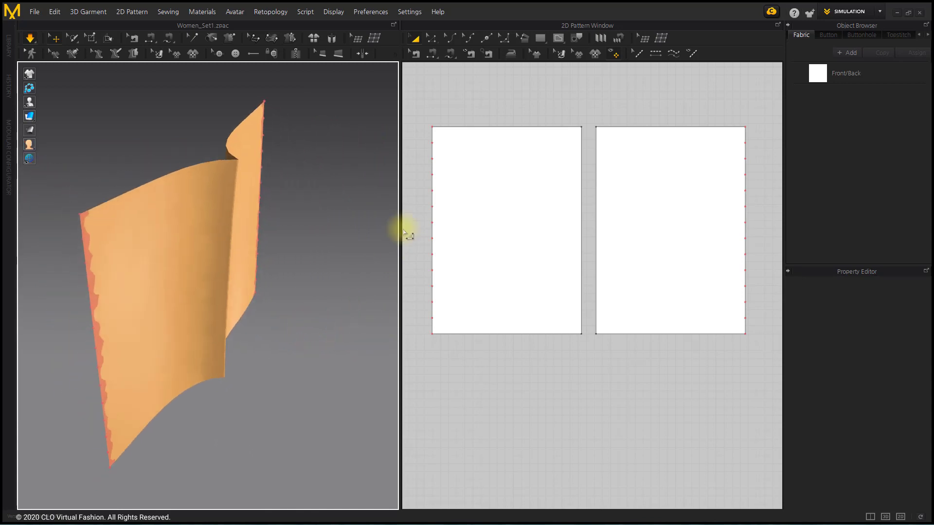
Step: Select the seam between the rectangles again and set its fold angle to 360
{"action": "left_click", "coordinate": [415, 53]}
{"action": "left_click", "coordinate": [581, 171]}
{"action": "left_click", "coordinate": [595, 171]}
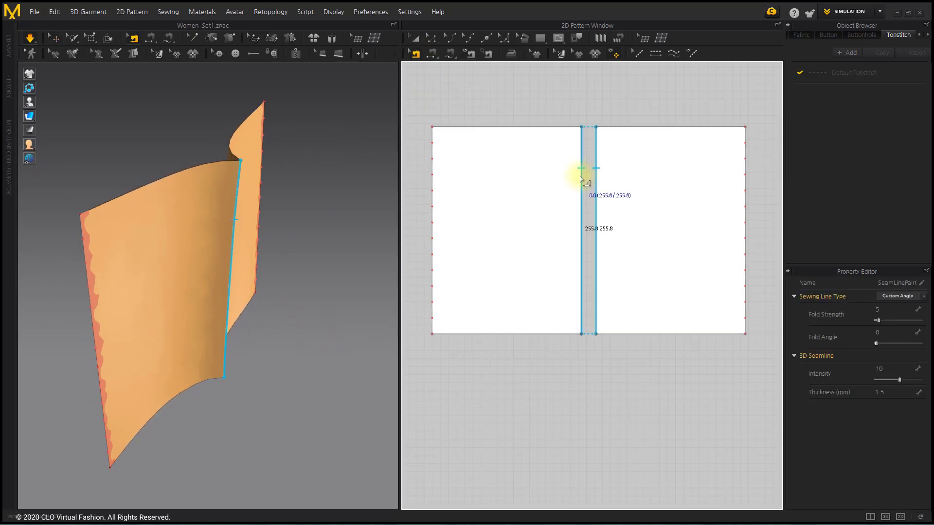
{"action": "left_click", "coordinate": [884, 335]}
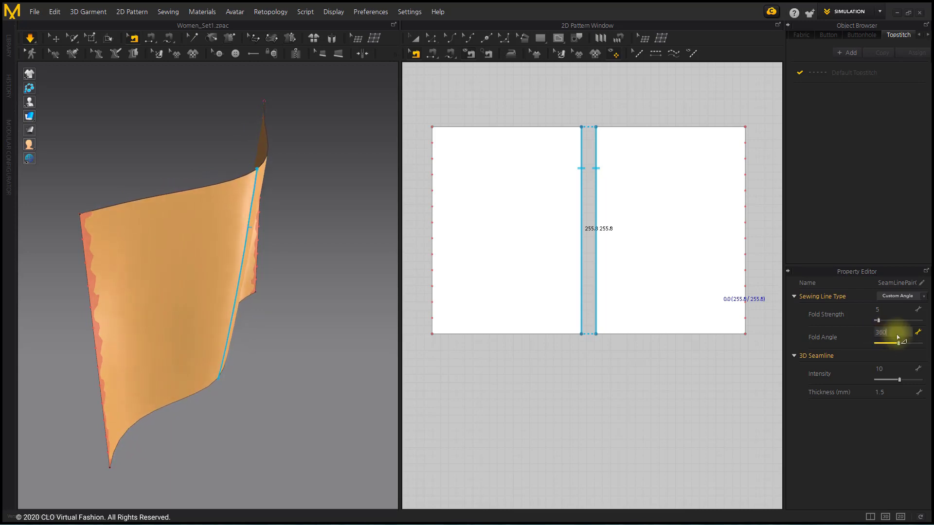
{"action": "key", "text": "Return"}
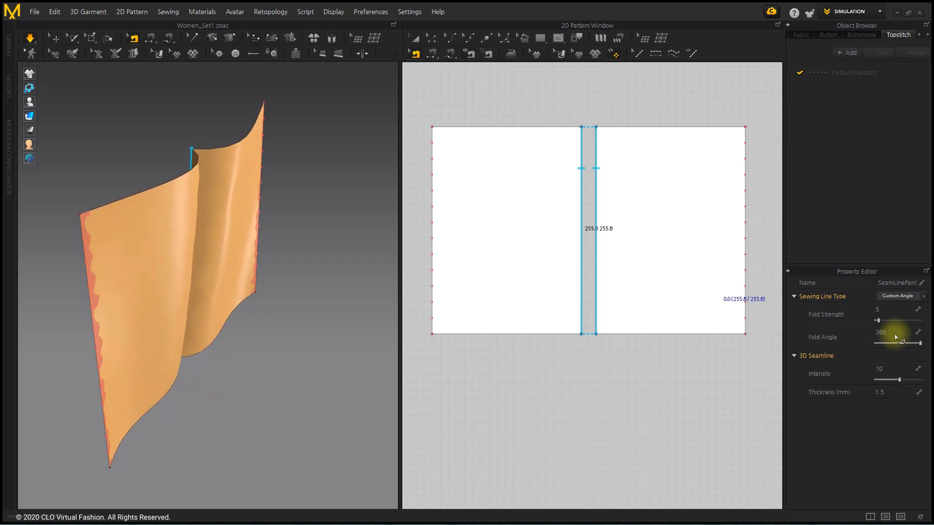
Step: Set the middle seam's fold angle to 0 and finish editing the sewing
{"action": "left_click", "coordinate": [895, 336]}
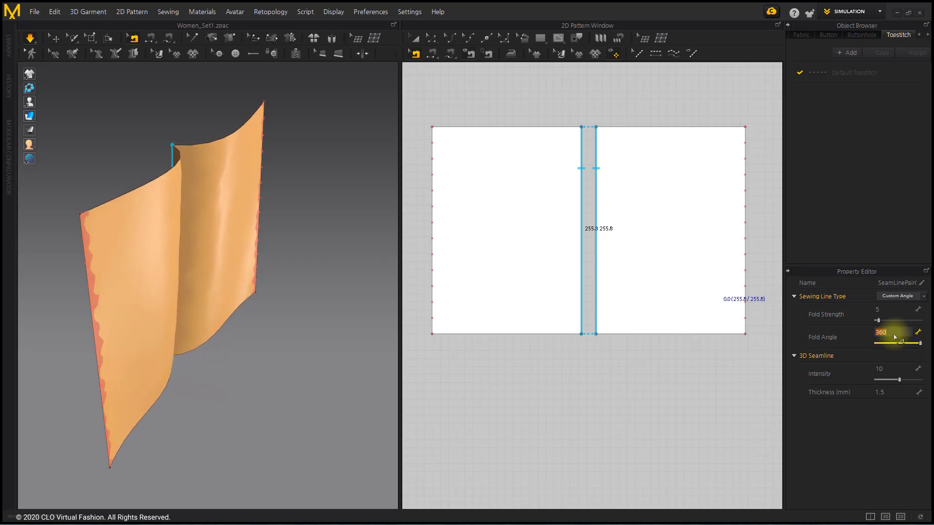
{"action": "type", "text": "0"}
{"action": "key", "text": "Return"}
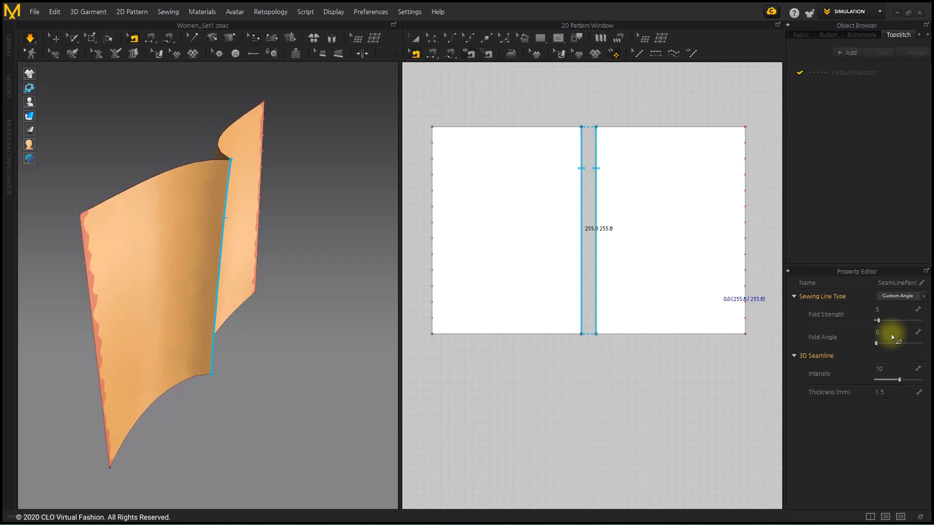
{"action": "left_click", "coordinate": [598, 391]}
{"action": "left_click", "coordinate": [415, 38]}
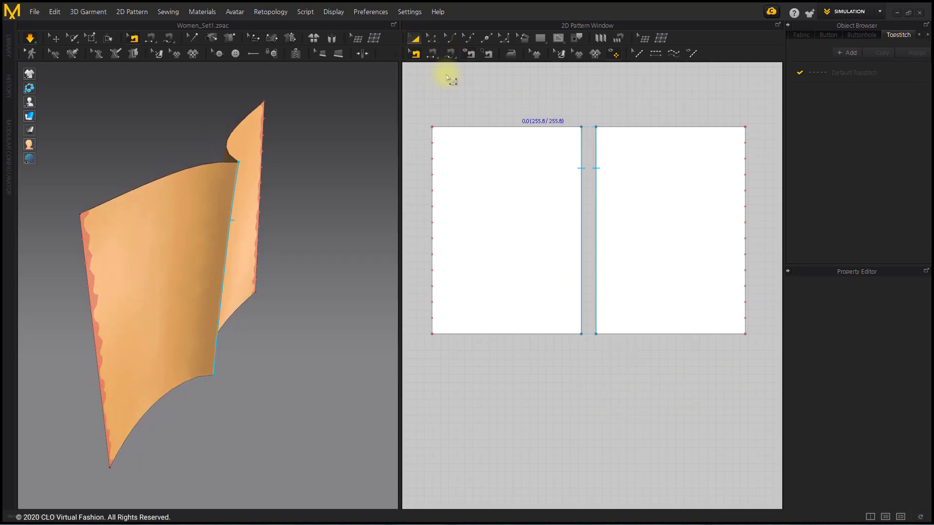
Step: Simulate the single pinned rectangle that has a vertical internal line near its middle
{"action": "left_click", "coordinate": [30, 38]}
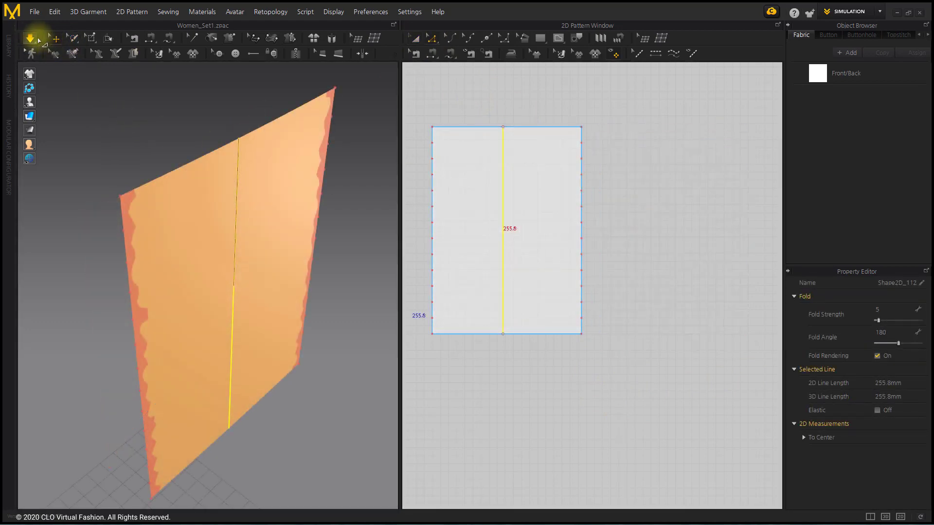
{"action": "left_click", "coordinate": [37, 39]}
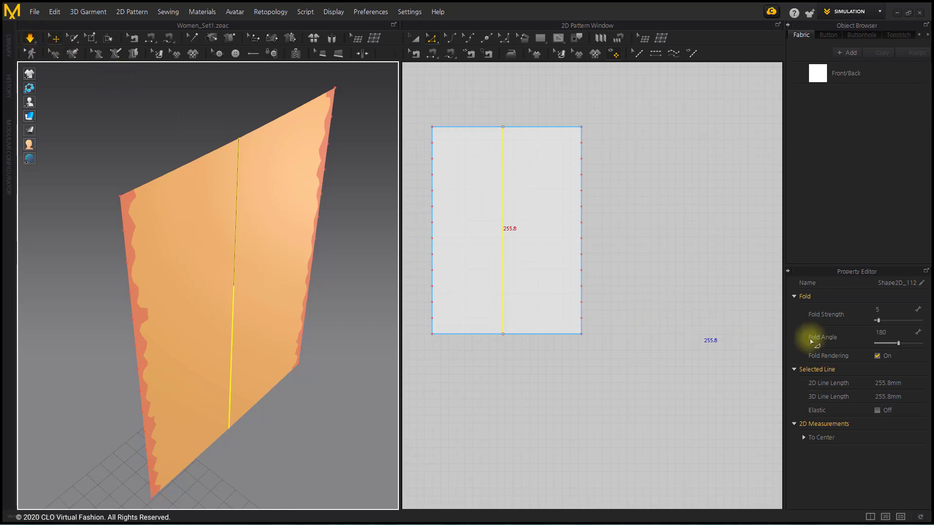
Step: Try fold angles of 360 and the minimum on the rectangle's internal line, and reset the angle to 180
{"action": "left_click", "coordinate": [899, 344]}
{"action": "left_click_drag", "start_coordinate": [899, 344], "coordinate": [921, 350]}
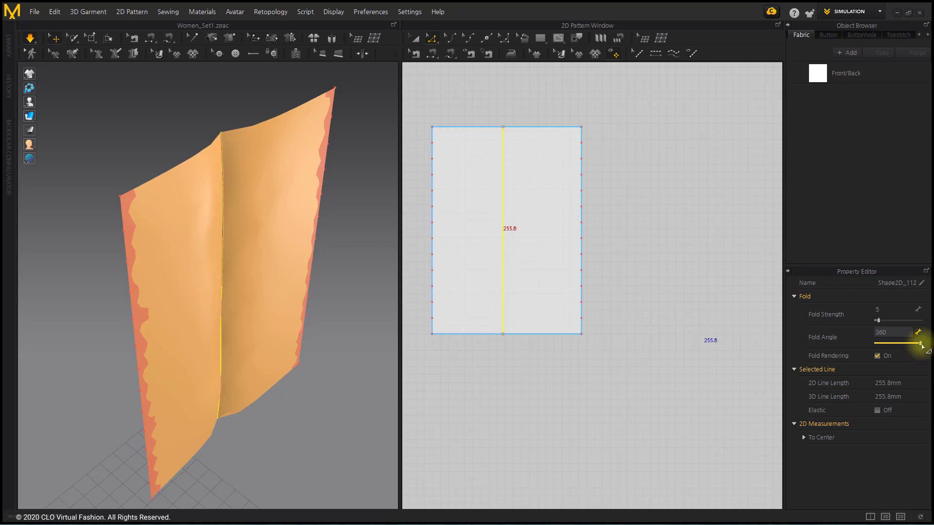
{"action": "left_click_drag", "start_coordinate": [921, 346], "coordinate": [875, 341]}
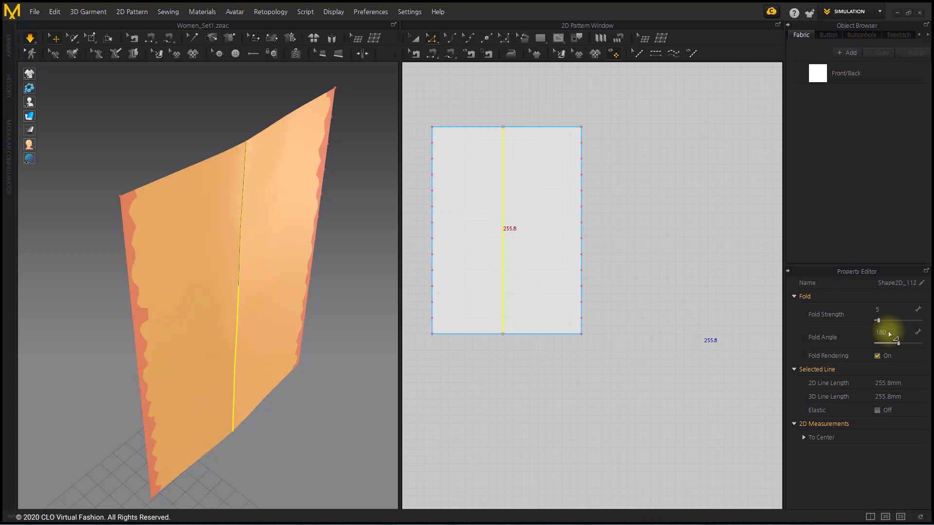
{"action": "left_click", "coordinate": [583, 371]}
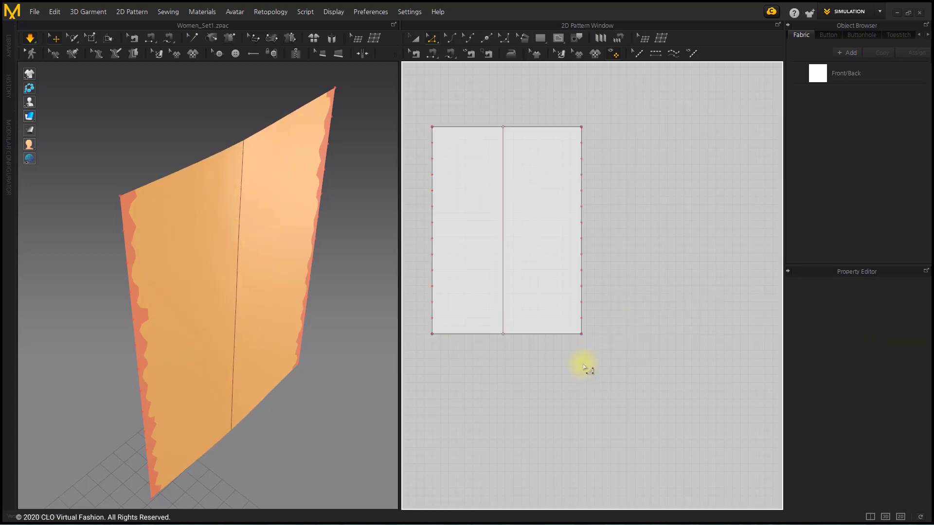
Step: Fold the rectangle's right half about its internal line with Fold Arrangement, swinging it to both sides at fold angles of about 257 and 62
{"action": "left_click", "coordinate": [109, 39]}
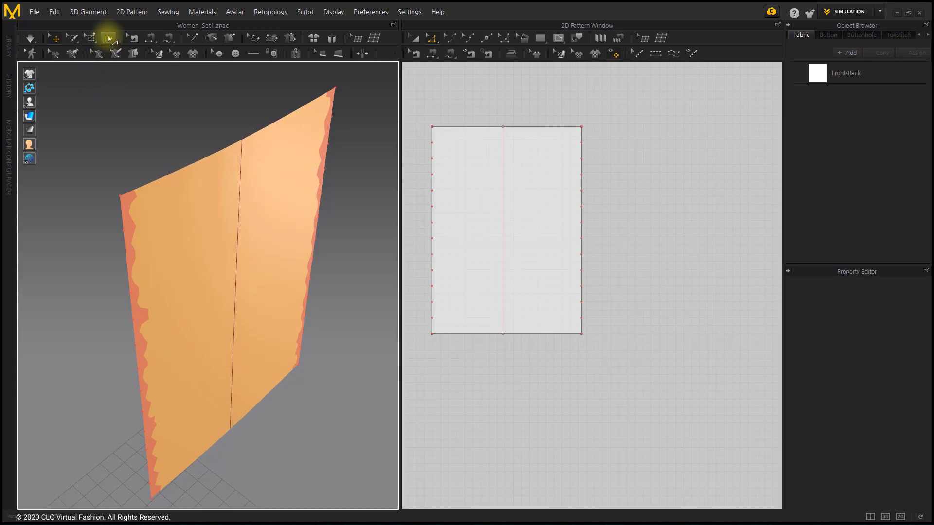
{"action": "left_click", "coordinate": [239, 238]}
{"action": "left_click_drag", "start_coordinate": [261, 223], "coordinate": [268, 248]}
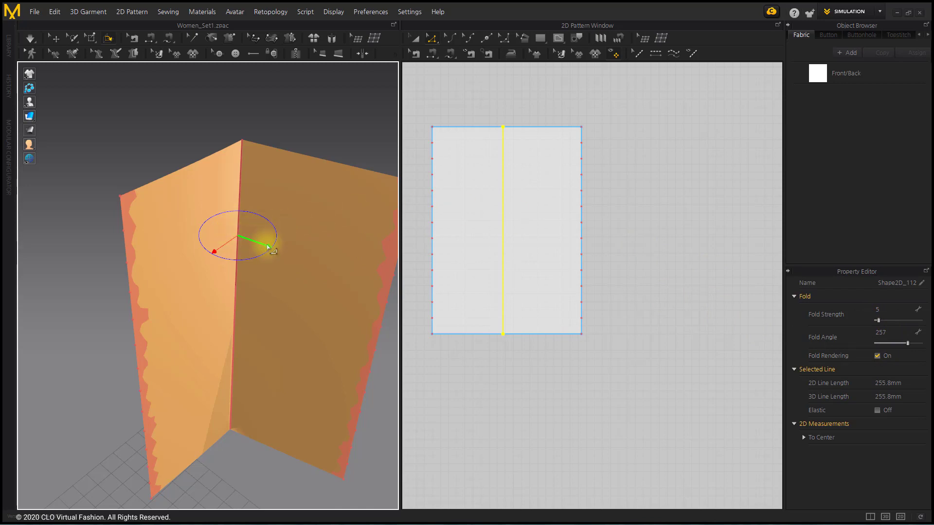
{"action": "left_click_drag", "start_coordinate": [267, 247], "coordinate": [201, 233]}
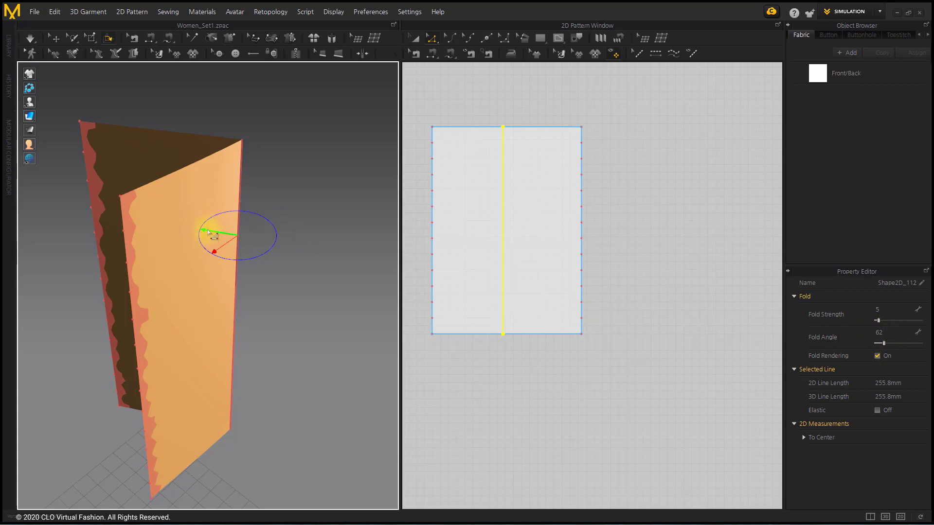
{"action": "left_click_drag", "start_coordinate": [213, 235], "coordinate": [280, 251]}
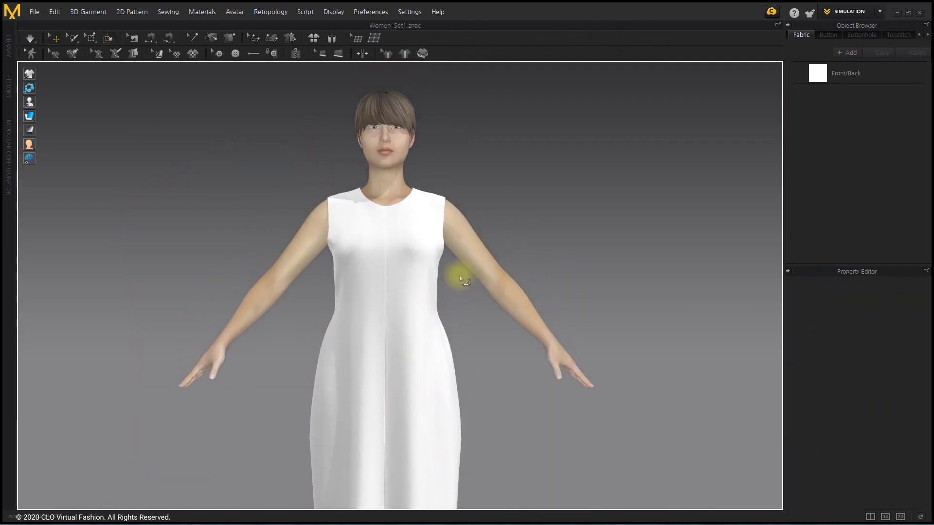
Step: Make the dress translucent and draw a curved 3D pen line about 200 mm long above the bust, from centre front to the underarm
{"action": "scroll", "coordinate": [461, 278], "scroll_direction": "up", "scroll_amount": 5}
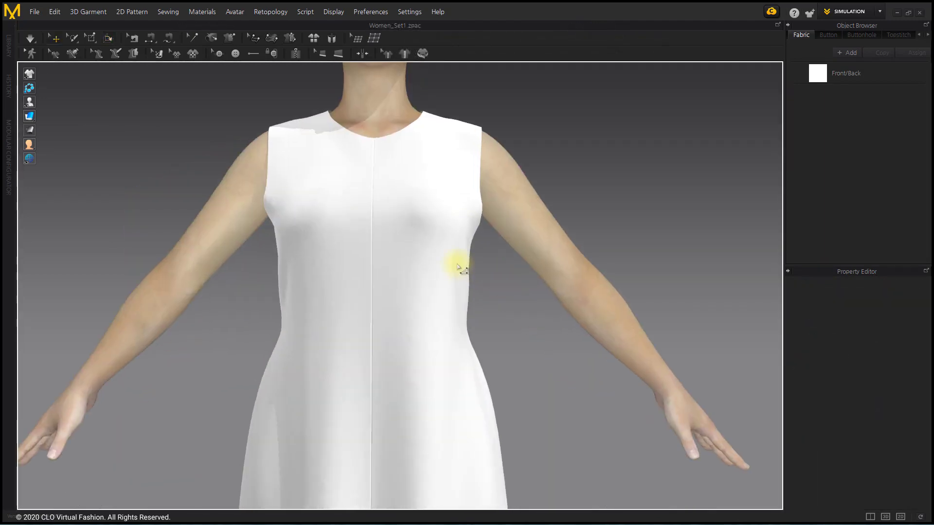
{"action": "scroll", "coordinate": [453, 347], "scroll_direction": "up", "scroll_amount": 2}
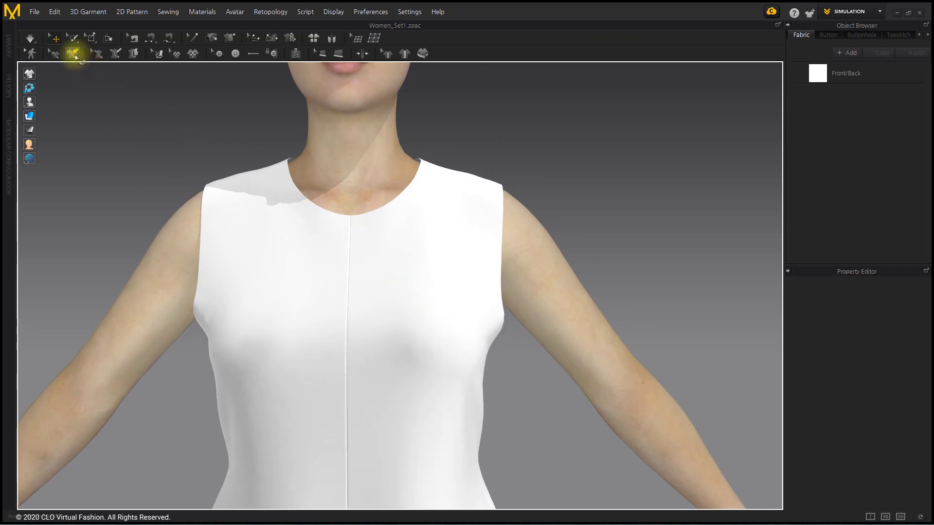
{"action": "mouse_move", "coordinate": [31, 118]}
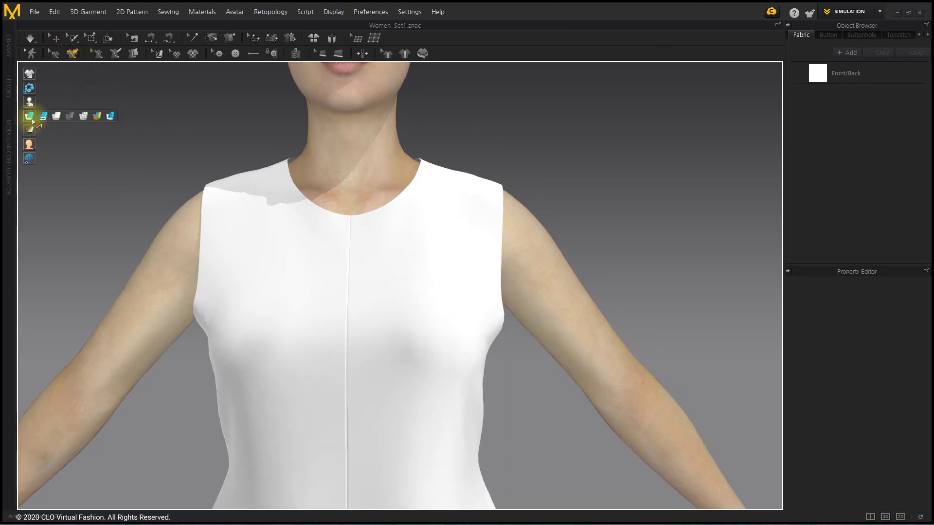
{"action": "left_click", "coordinate": [69, 116]}
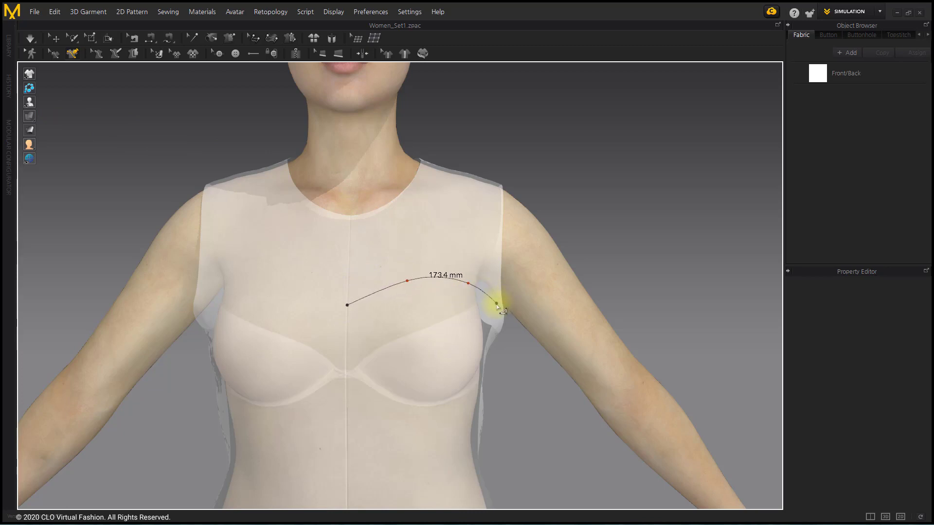
{"action": "right_click_drag", "start_coordinate": [497, 305], "coordinate": [416, 321]}
{"action": "left_click_drag", "start_coordinate": [402, 329], "coordinate": [402, 334]}
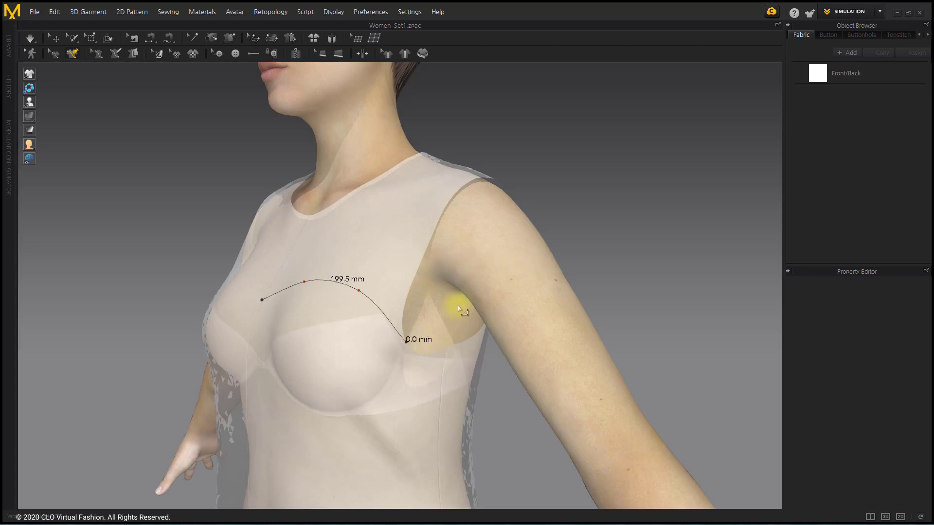
{"action": "left_click", "coordinate": [447, 313]}
Step: Draw a 3D pen line about 222 mm long across the upper back, from the centre back seam to the underarm
{"action": "right_click_drag", "start_coordinate": [455, 322], "coordinate": [329, 322]}
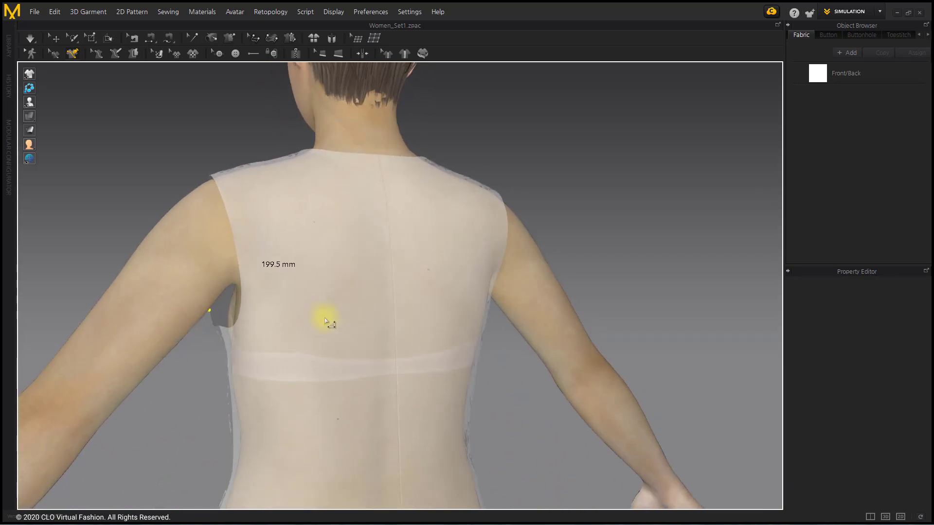
{"action": "left_click", "coordinate": [395, 320]}
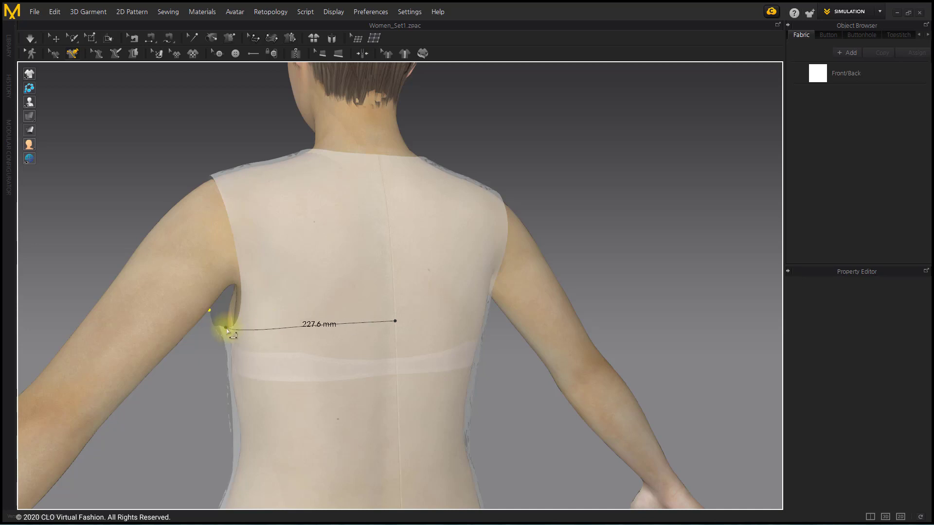
{"action": "left_click", "coordinate": [230, 331]}
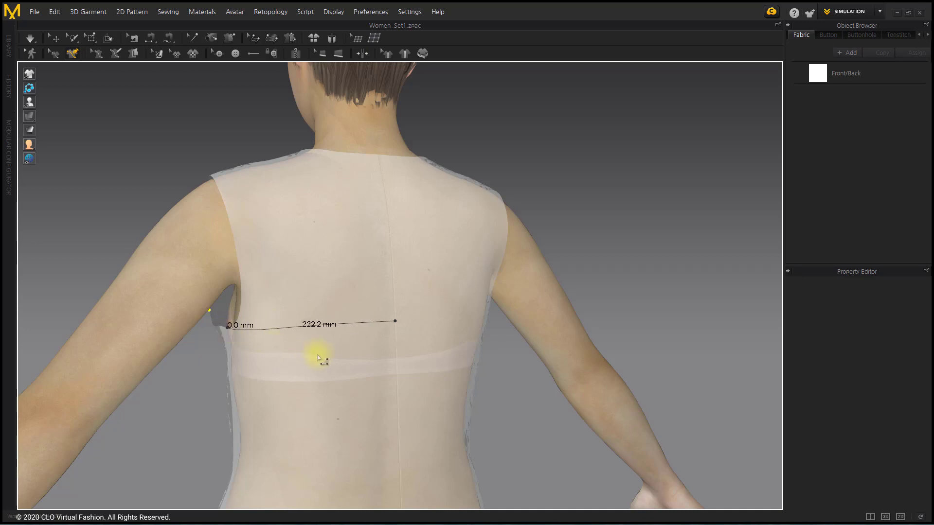
Step: Draw the inner strap line from the back line over the shoulder to the front curve, about 220 mm in back and 198 mm in front
{"action": "right_click_drag", "start_coordinate": [317, 344], "coordinate": [294, 351]}
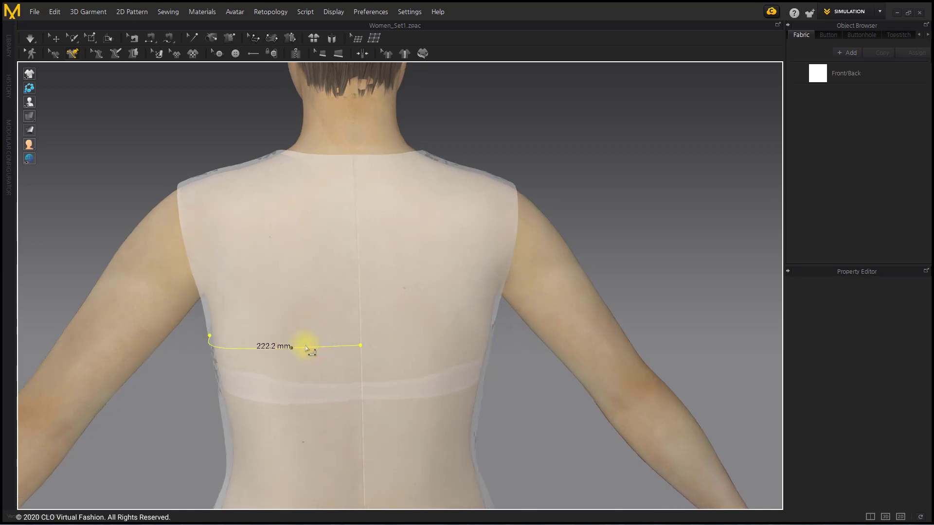
{"action": "left_click", "coordinate": [309, 348]}
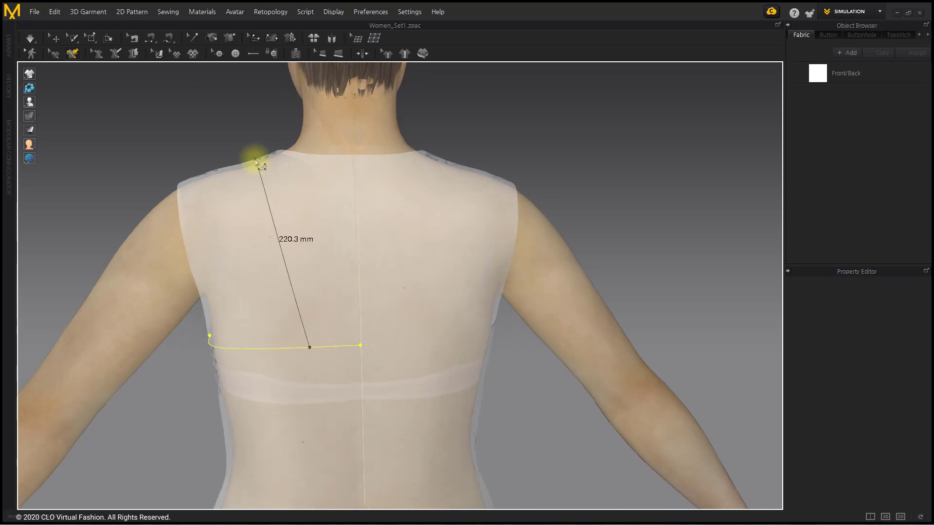
{"action": "left_click", "coordinate": [255, 161]}
{"action": "right_click_drag", "start_coordinate": [255, 161], "coordinate": [418, 311]}
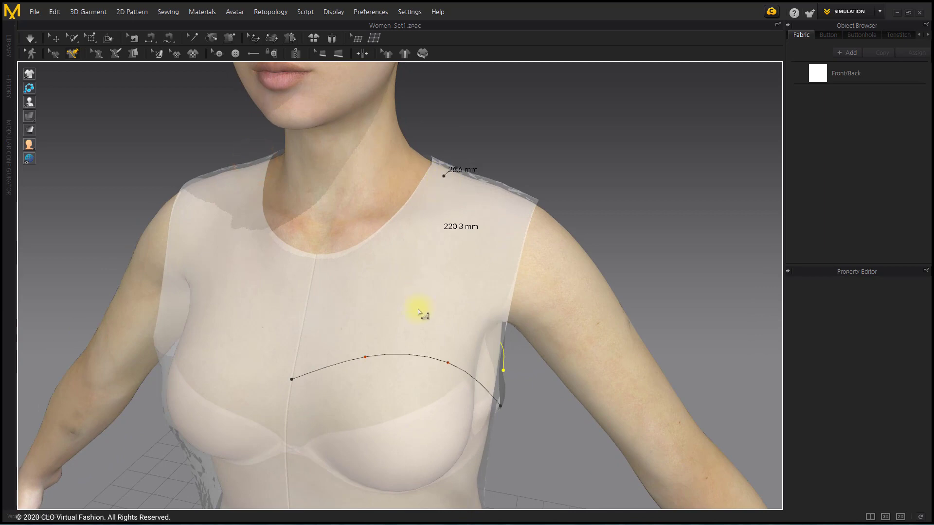
{"action": "double_click", "coordinate": [394, 354]}
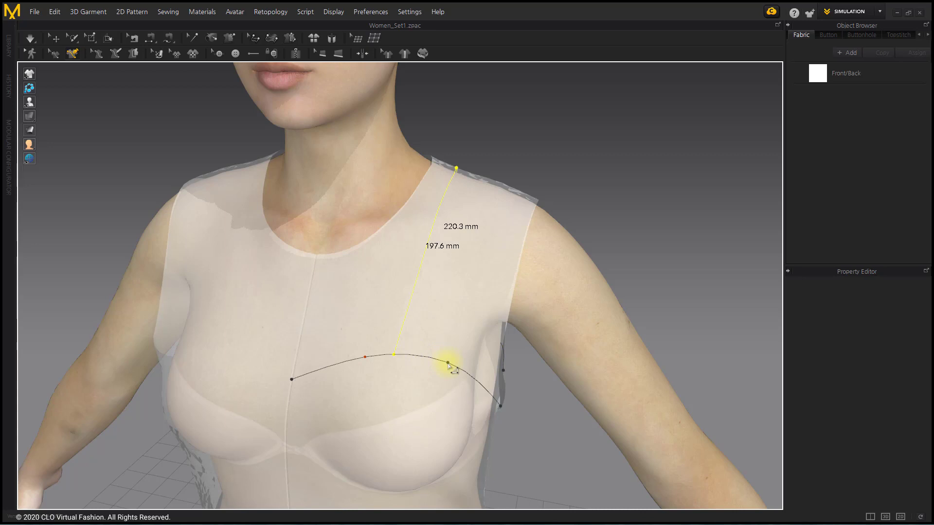
Step: Draw the outer strap line from the front curve over the shoulder to the back line, about 170 mm in front and 223 mm in back
{"action": "left_click", "coordinate": [447, 363]}
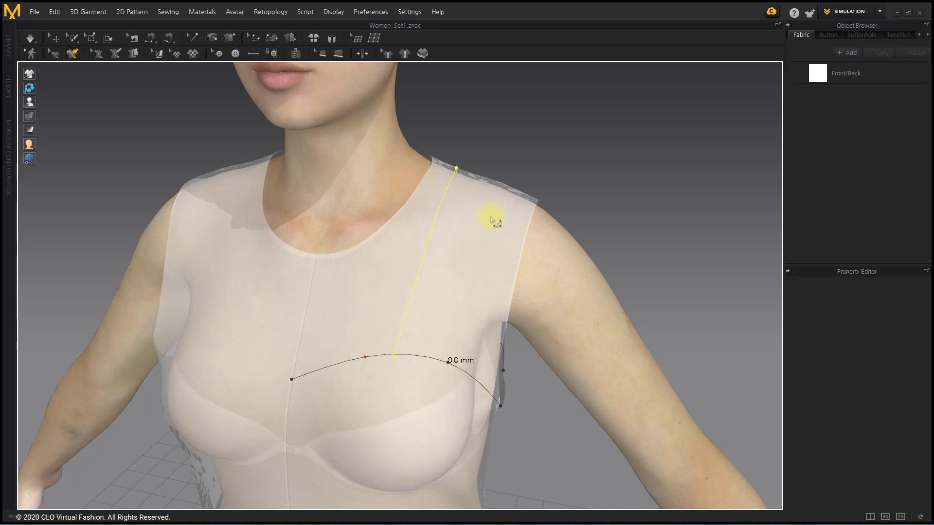
{"action": "left_click", "coordinate": [501, 188]}
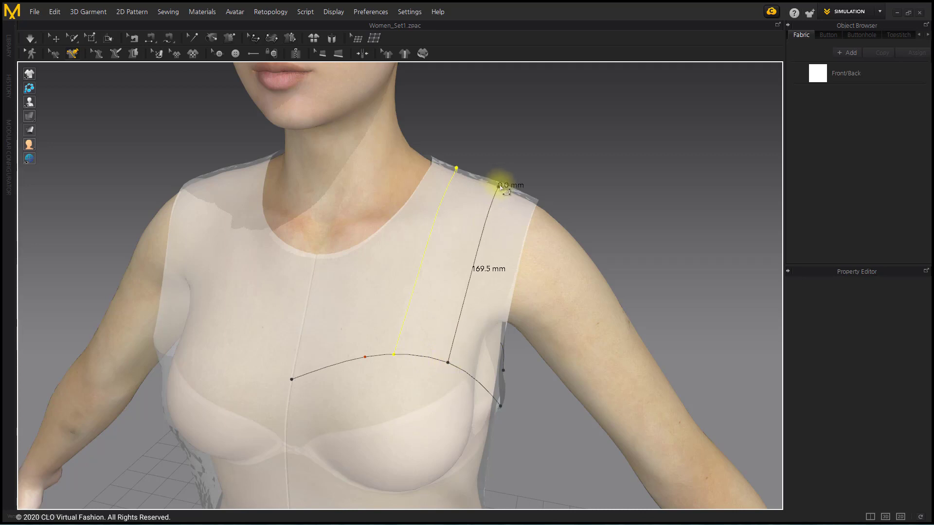
{"action": "right_click_drag", "start_coordinate": [480, 184], "coordinate": [358, 179]}
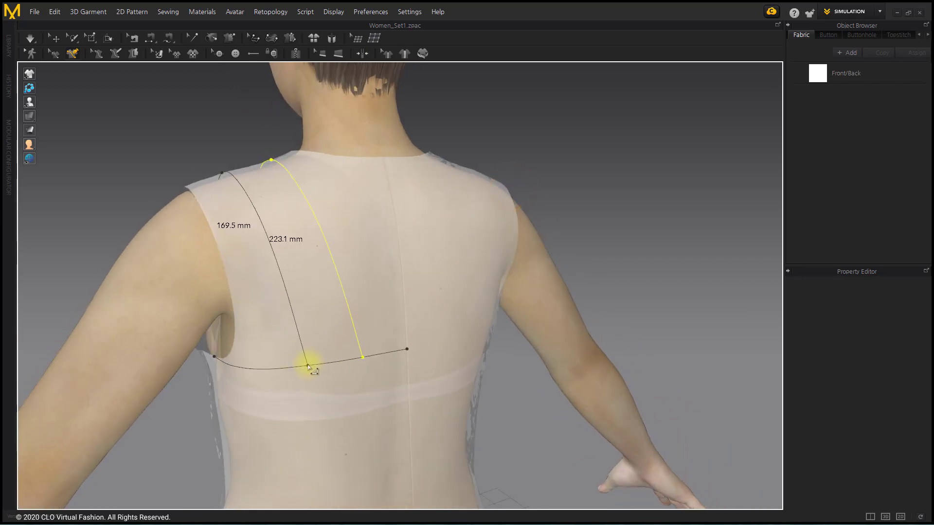
{"action": "left_click", "coordinate": [307, 366]}
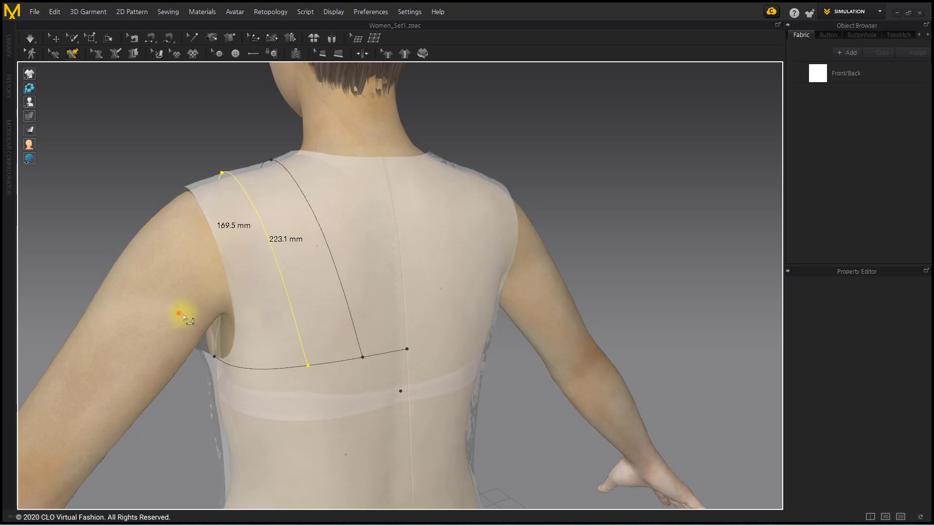
Step: Restore the opaque garment texture and trace all the 3D pen lines as internal shapes on the dress patterns
{"action": "right_click_drag", "start_coordinate": [178, 314], "coordinate": [359, 310]}
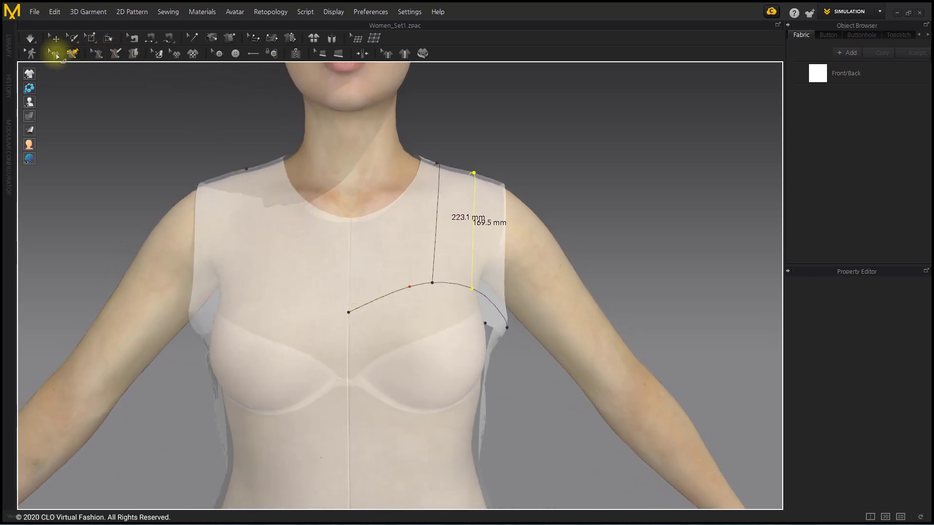
{"action": "left_click", "coordinate": [54, 54]}
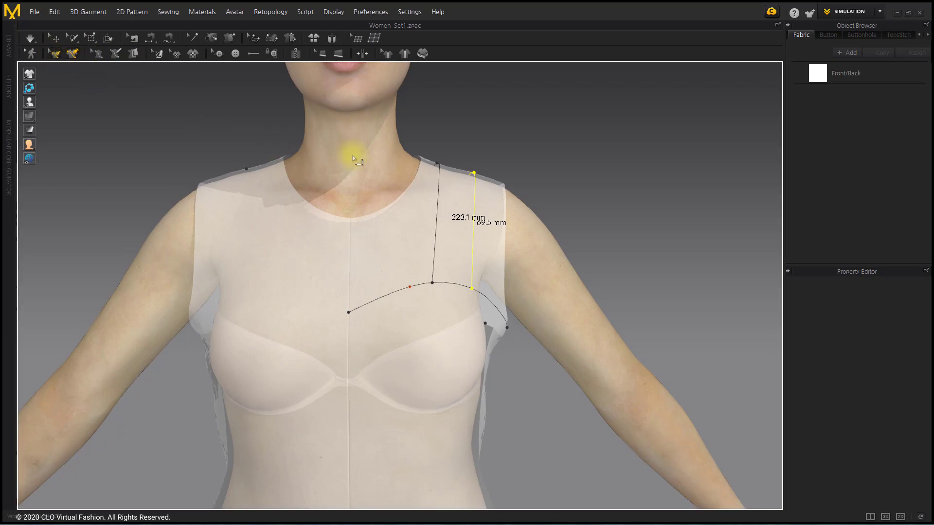
{"action": "key", "text": "alt+1"}
{"action": "left_click", "coordinate": [518, 142]}
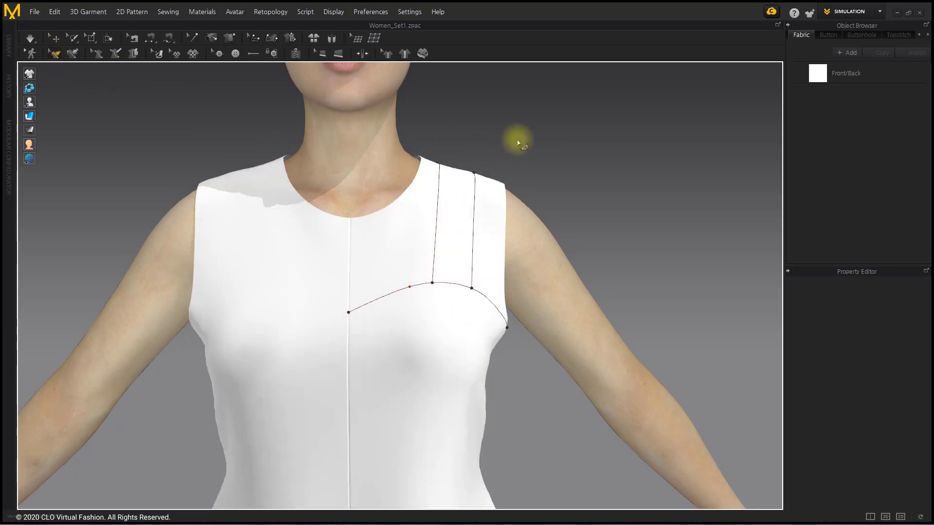
{"action": "key", "text": "ctrl+a"}
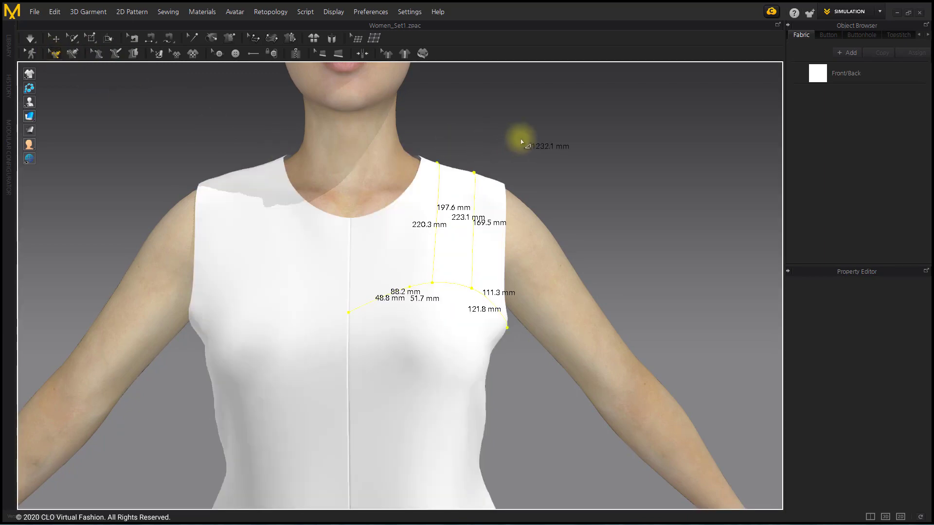
{"action": "right_click", "coordinate": [482, 298]}
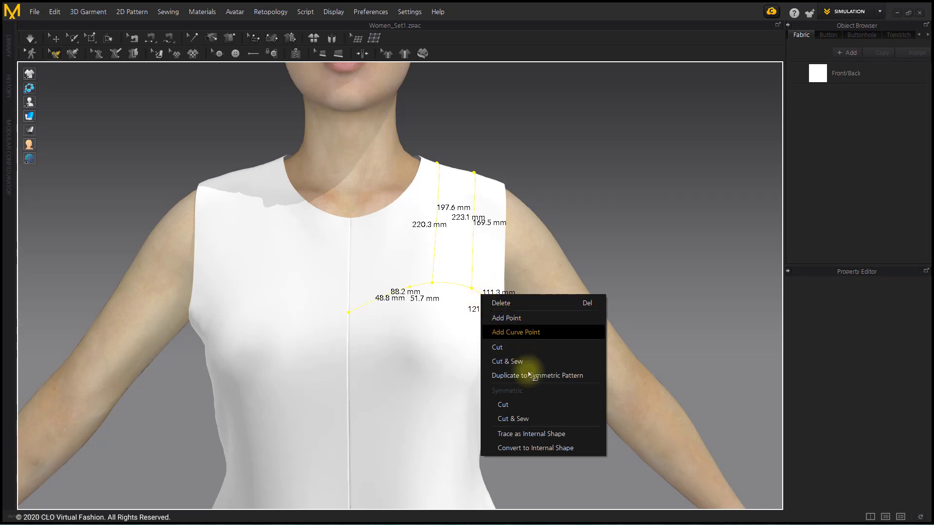
{"action": "left_click", "coordinate": [556, 435]}
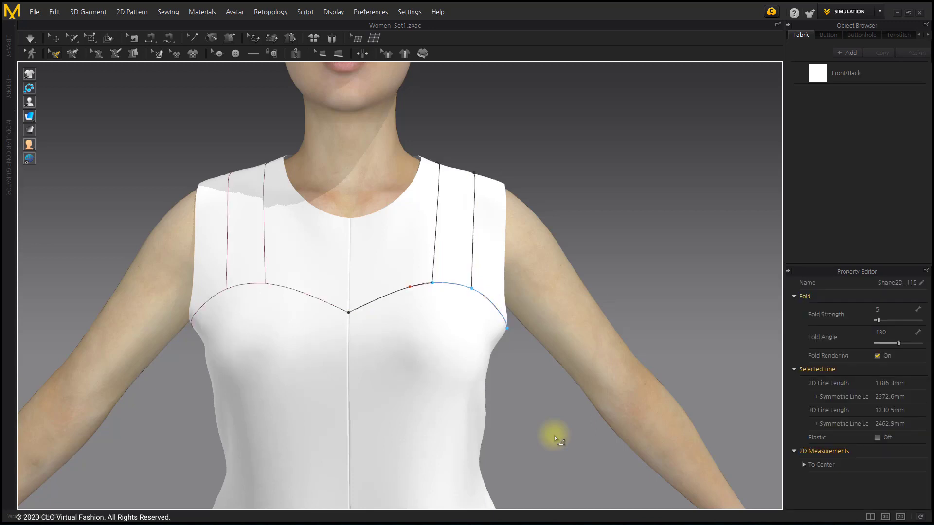
Step: Delete all the original 3D pen lines, keeping the traced internal shapes
{"action": "left_click", "coordinate": [554, 439]}
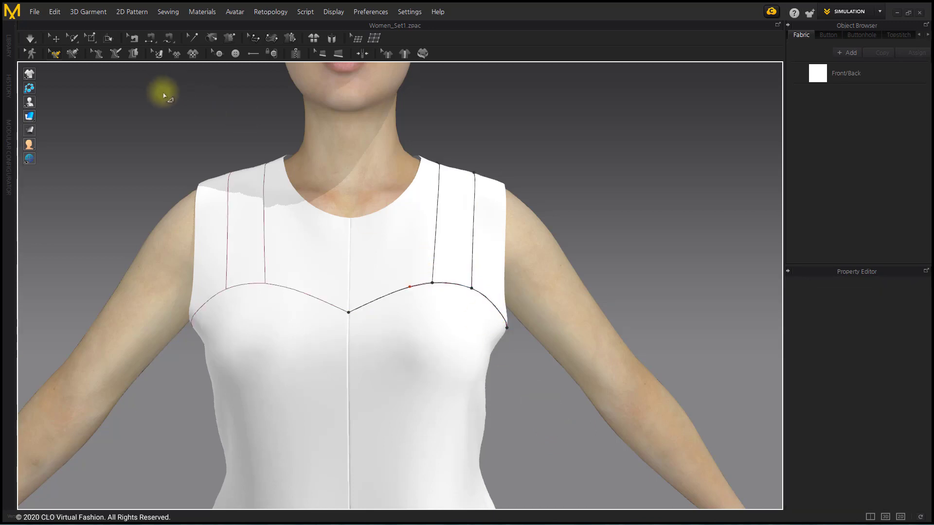
{"action": "key", "text": "ctrl+a"}
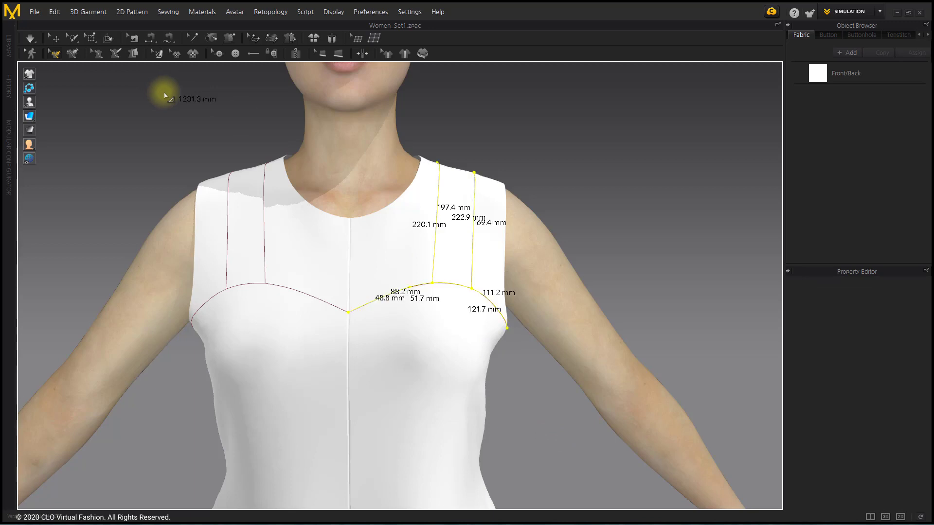
{"action": "left_click", "coordinate": [165, 96]}
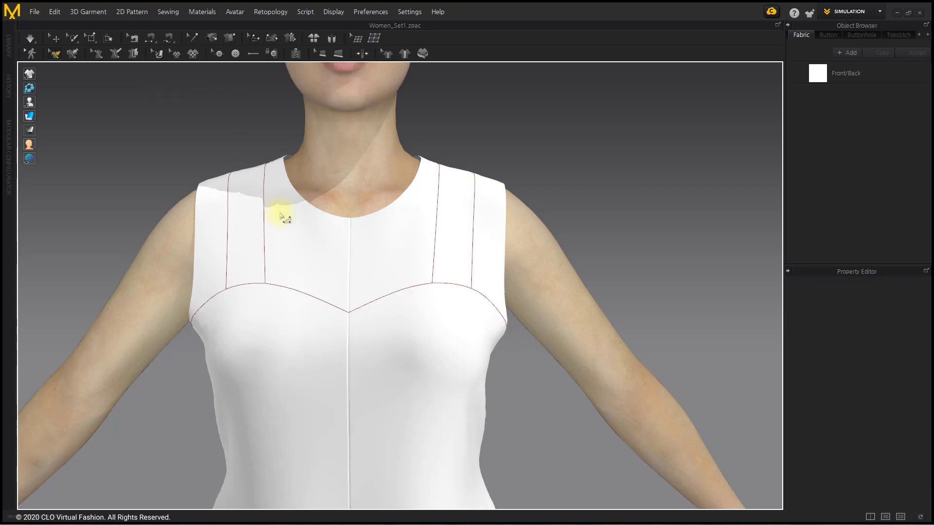
Step: Show the 3D and 2D pattern windows side by side and select the inner strap line's shoulder end point on the back pattern
{"action": "mouse_move", "coordinate": [507, 286]}
{"action": "right_mouse_down"}
{"action": "mouse_move", "coordinate": [281, 292]}
{"action": "mouse_move", "coordinate": [513, 287]}
{"action": "right_mouse_up"}
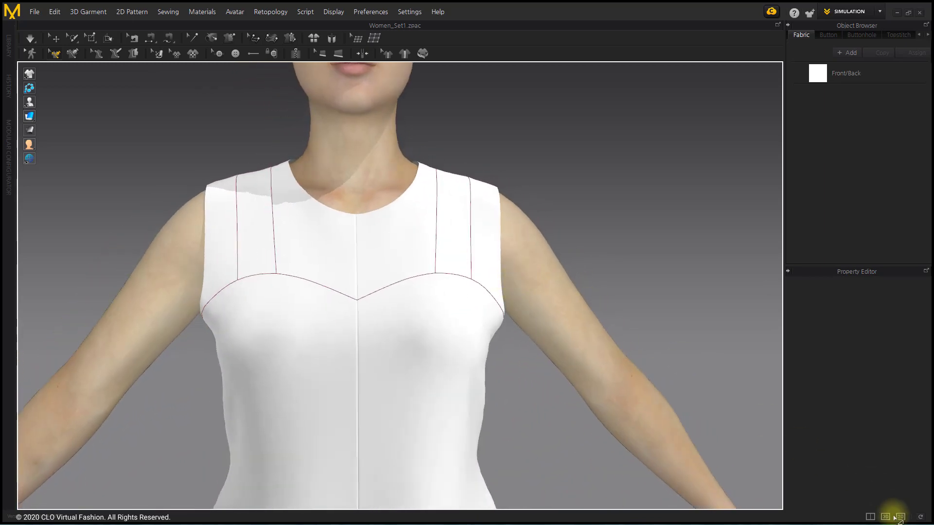
{"action": "left_click", "coordinate": [870, 517]}
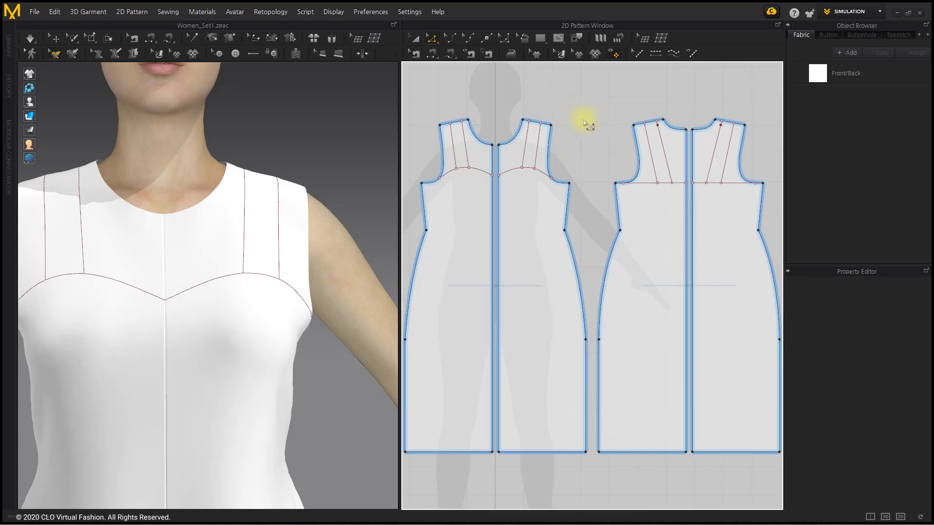
{"action": "left_click", "coordinate": [657, 125]}
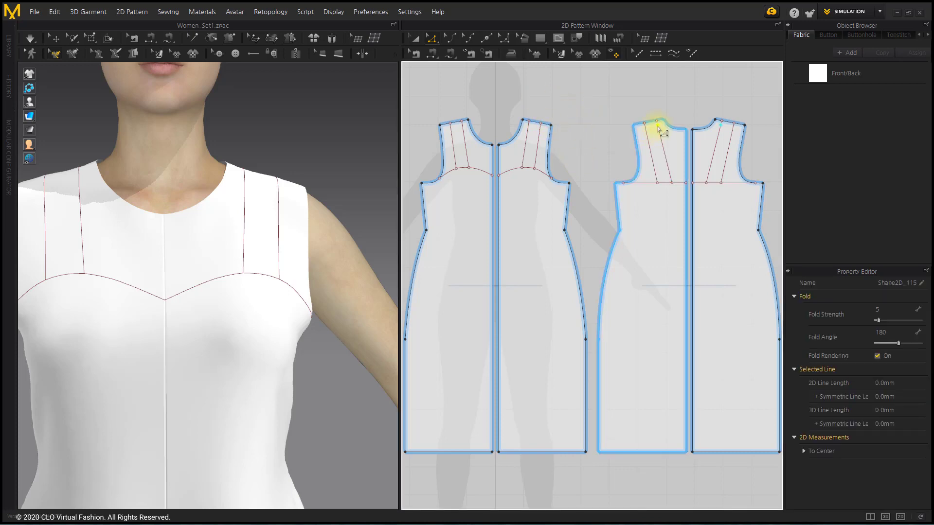
{"action": "left_click", "coordinate": [605, 117]}
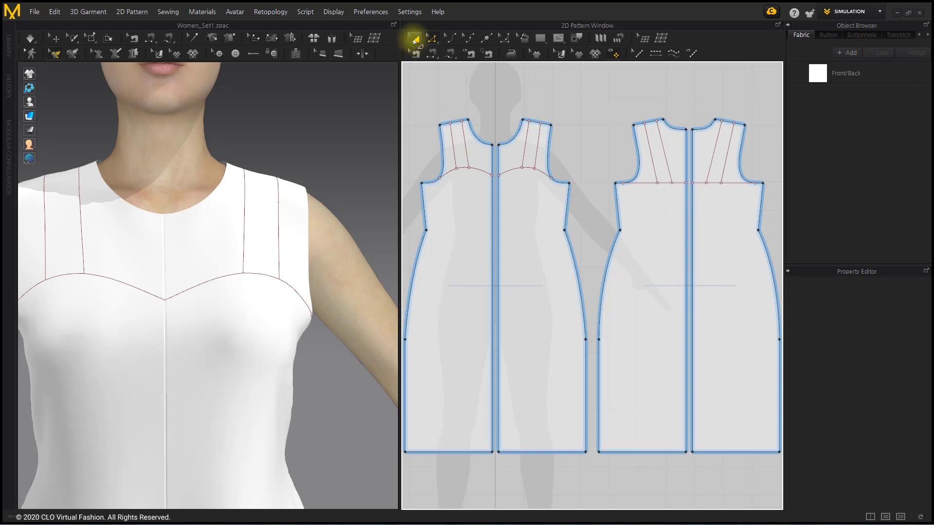
Step: Extend or trim the front sweetheart curve and the horizontal back line to the pattern outline, adding points where they meet it
{"action": "left_click", "coordinate": [414, 38]}
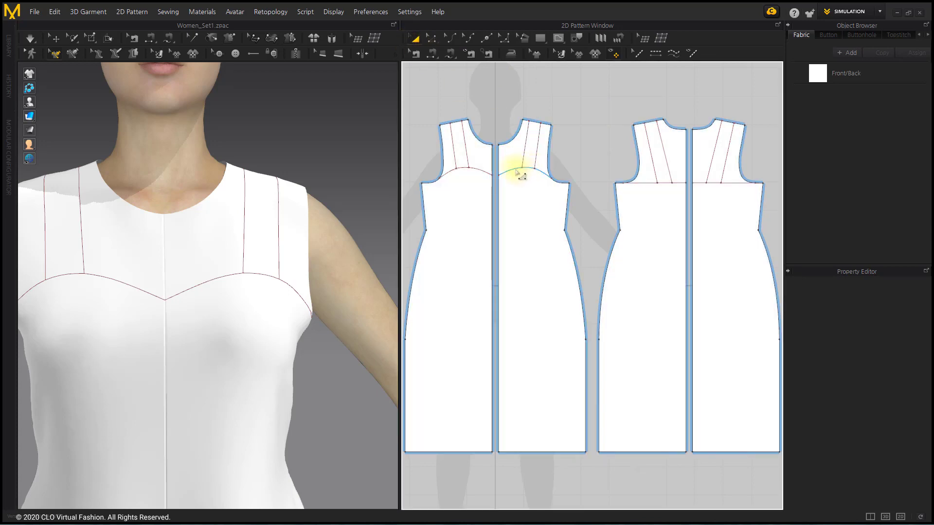
{"action": "left_click", "coordinate": [519, 172]}
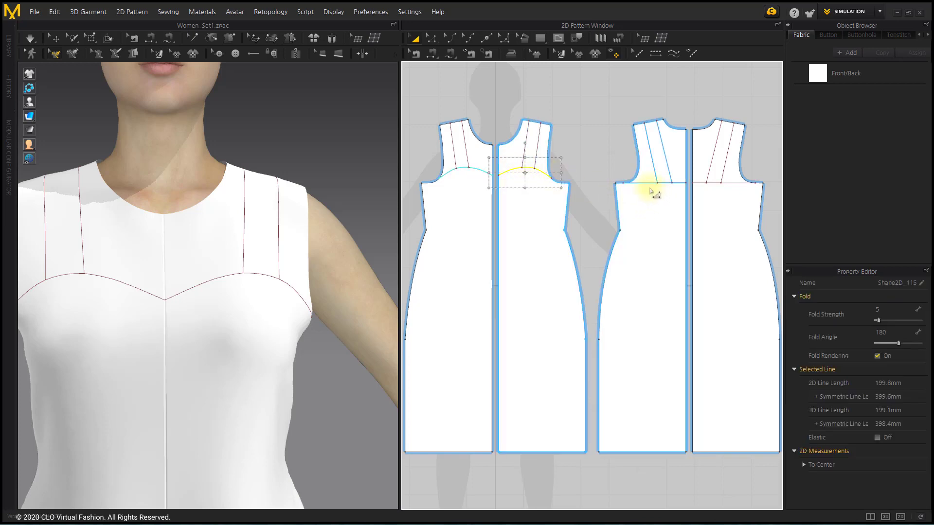
{"action": "left_click", "coordinate": [645, 184], "text": "shift"}
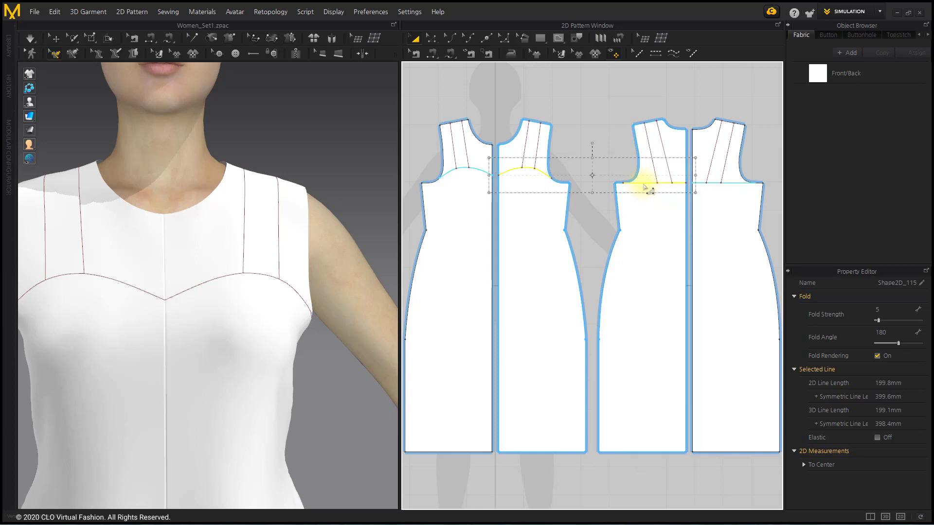
{"action": "right_click", "coordinate": [644, 185]}
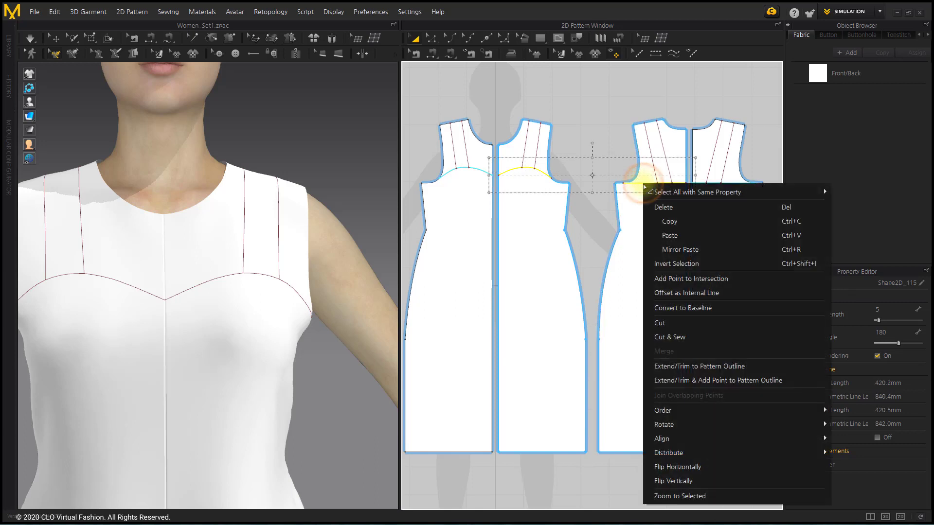
{"action": "left_click", "coordinate": [703, 385]}
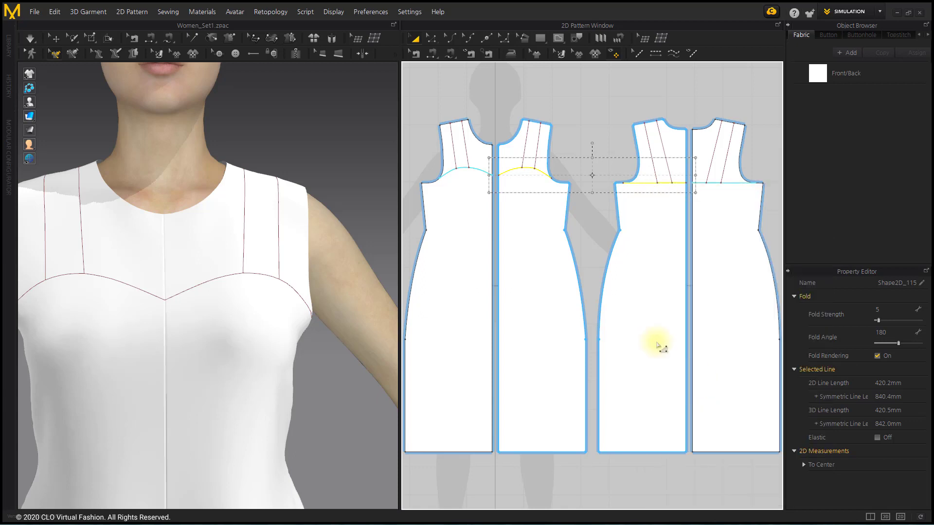
Step: Cut and sew the front and back patterns along the sweetheart curve and the horizontal back line
{"action": "left_click", "coordinate": [553, 181]}
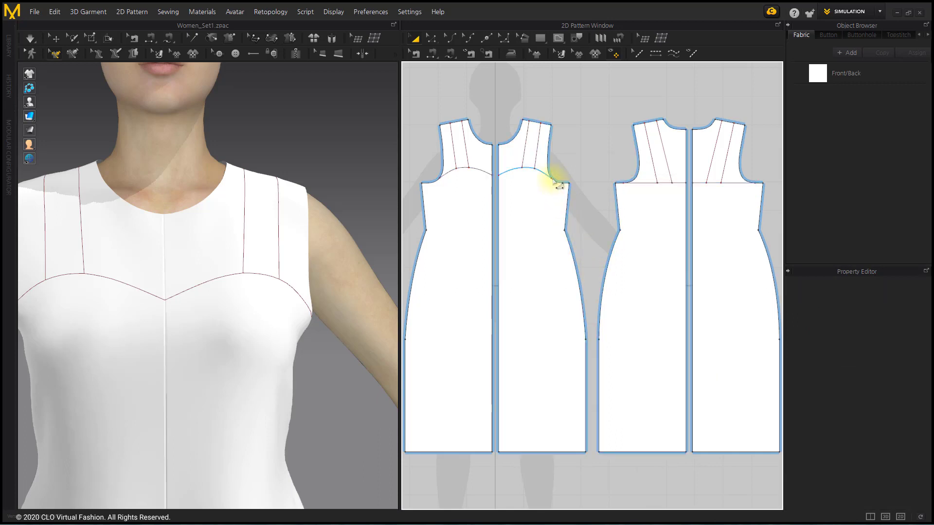
{"action": "left_click", "coordinate": [553, 180]}
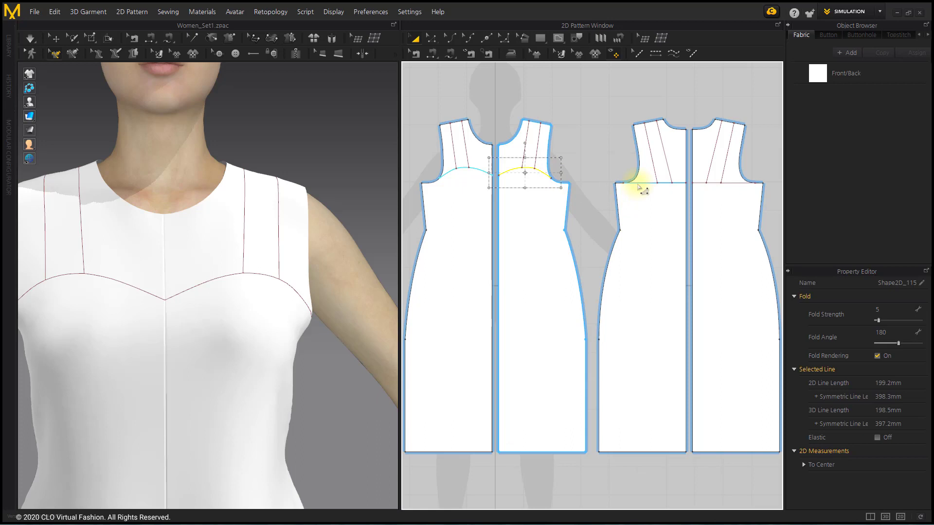
{"action": "left_click", "coordinate": [639, 184], "text": "shift"}
{"action": "right_click", "coordinate": [639, 186]}
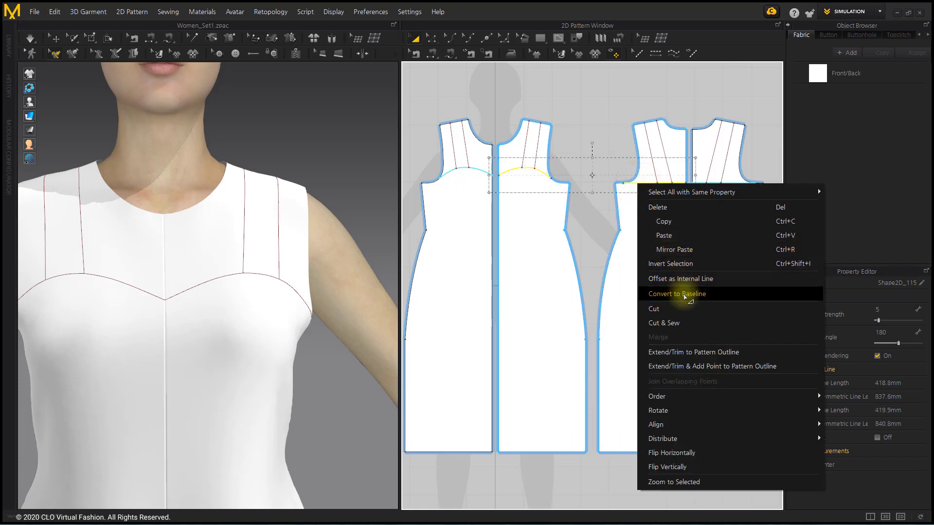
{"action": "left_click", "coordinate": [679, 328]}
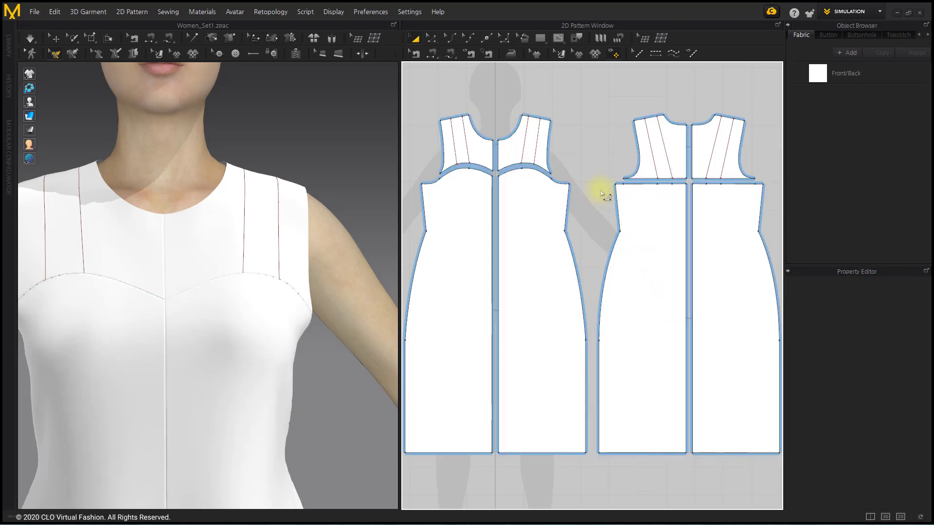
Step: Extend or trim all front and back strap lines to the pattern outline, adding points where they meet it
{"action": "left_click", "coordinate": [530, 132]}
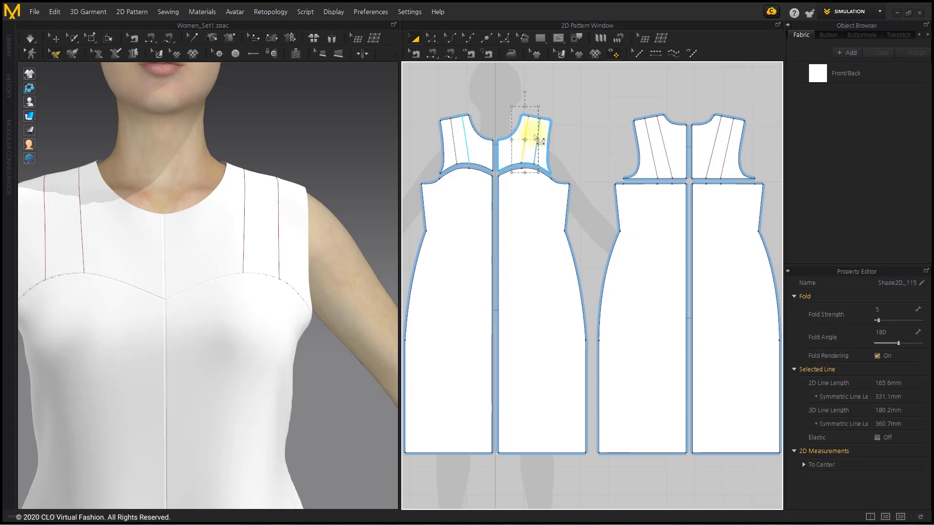
{"action": "left_click", "coordinate": [539, 137], "text": "shift"}
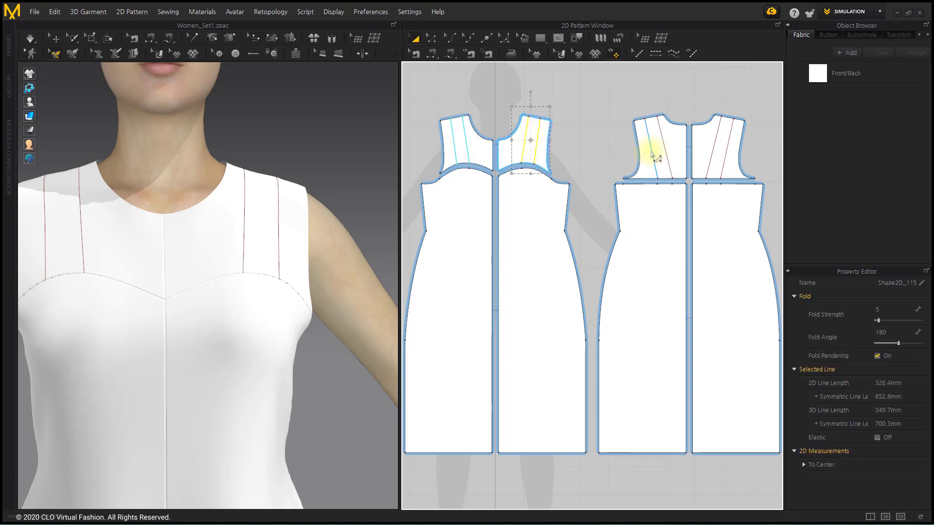
{"action": "left_click", "coordinate": [653, 154], "text": "shift"}
{"action": "left_click", "coordinate": [664, 146], "text": "shift"}
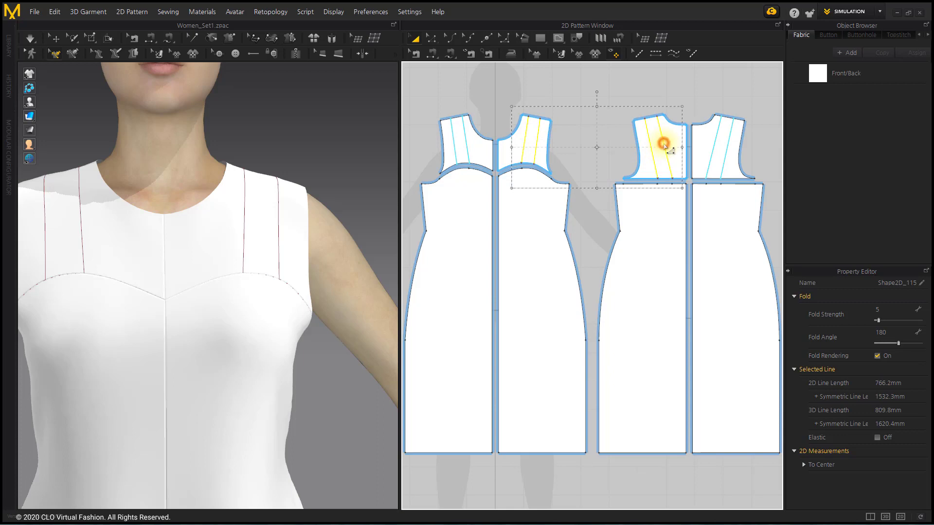
{"action": "right_click", "coordinate": [664, 146]}
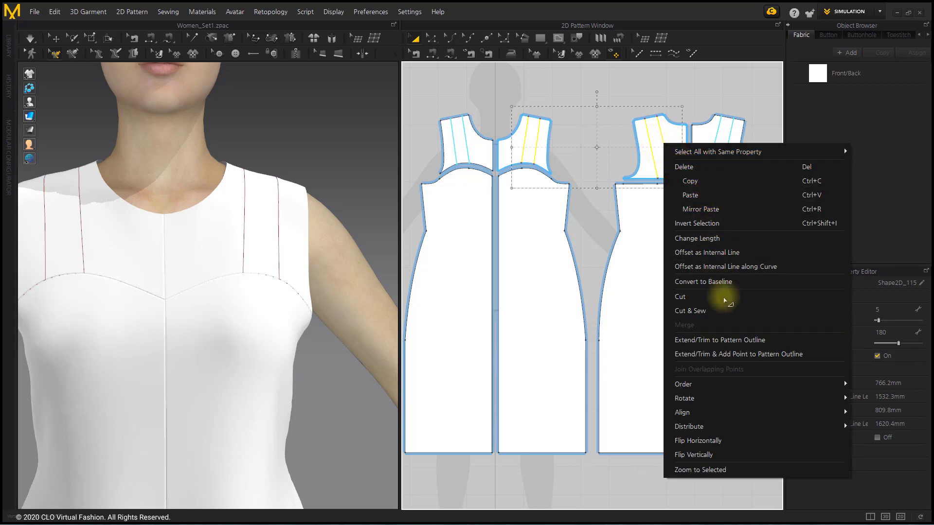
{"action": "left_click", "coordinate": [731, 359]}
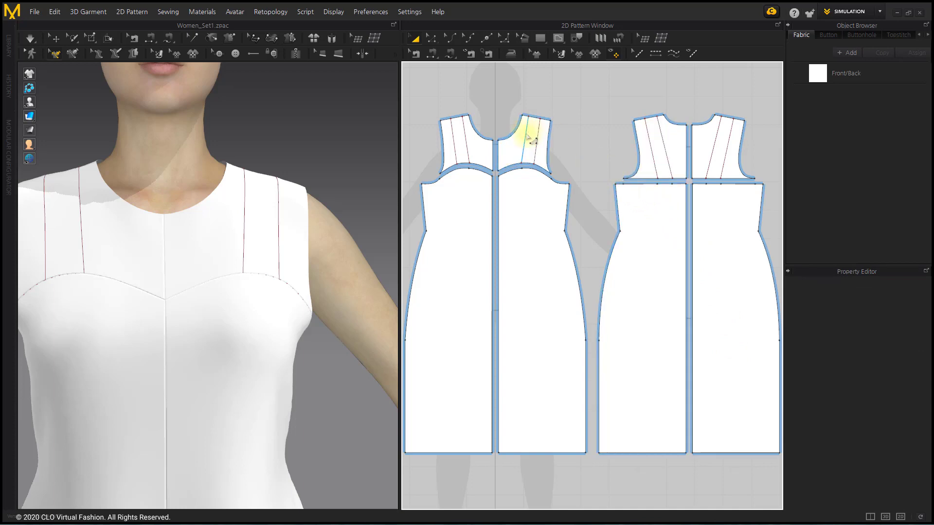
Step: Cut and sew the upper front and back pieces along the inner and outer strap lines
{"action": "left_click", "coordinate": [535, 137]}
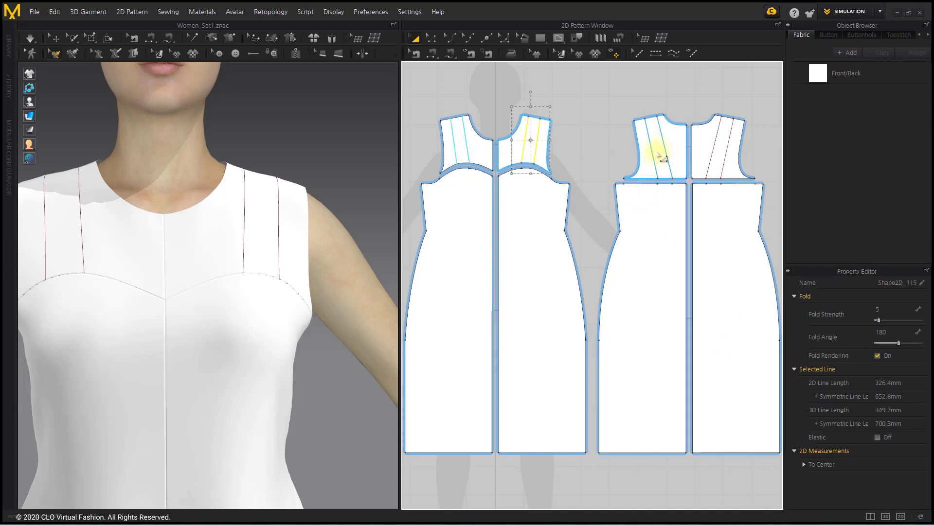
{"action": "left_click", "coordinate": [653, 154], "text": "shift"}
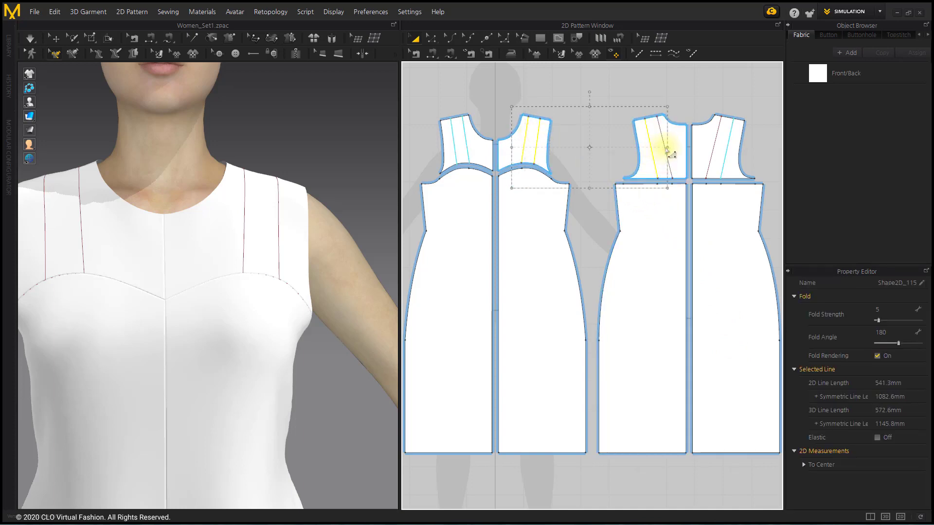
{"action": "left_click", "coordinate": [666, 147], "text": "shift"}
{"action": "right_click", "coordinate": [664, 147]}
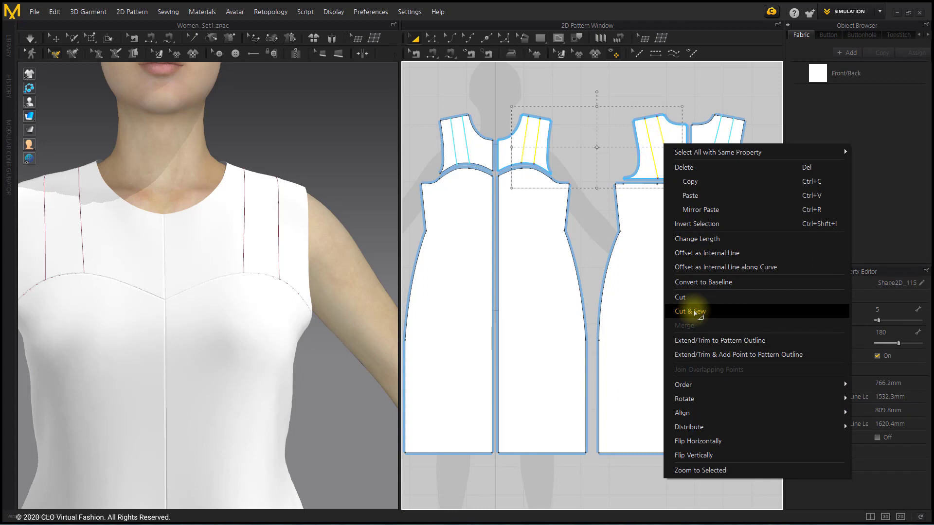
{"action": "left_click", "coordinate": [695, 312]}
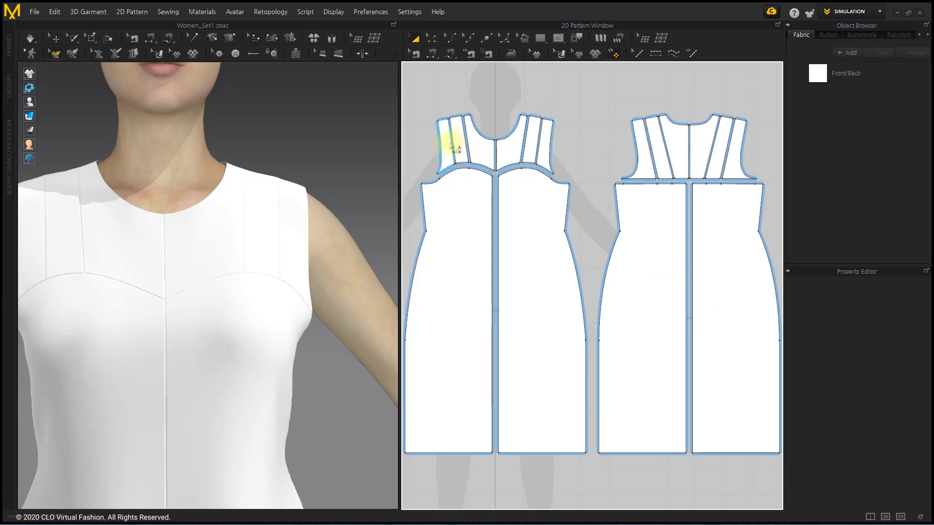
Step: Assign the new fabric FABRIC 1 to all upper front and back pieces except the straps, and set its opacity to 50
{"action": "left_click", "coordinate": [449, 142]}
{"action": "left_click", "coordinate": [486, 144], "text": "shift"}
{"action": "left_click", "coordinate": [512, 150], "text": "shift"}
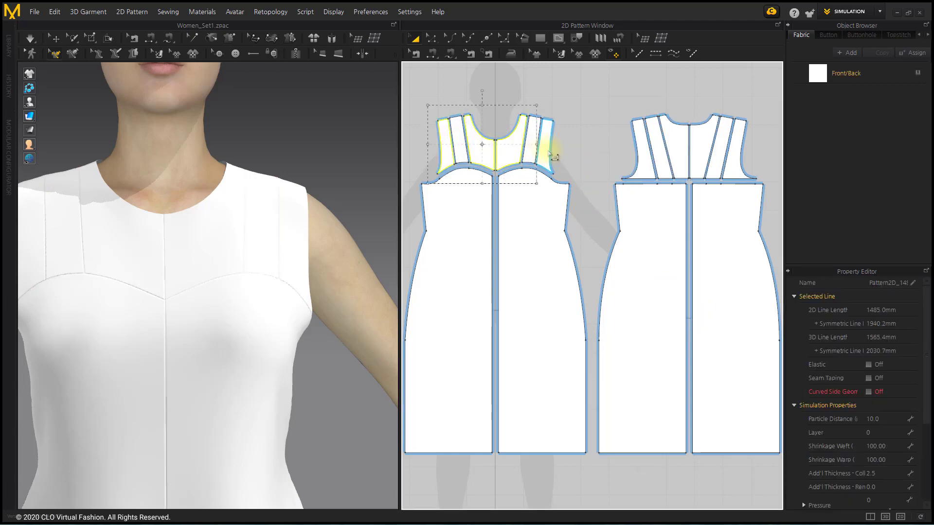
{"action": "left_click", "coordinate": [547, 152], "text": "shift"}
{"action": "left_click", "coordinate": [642, 152], "text": "shift"}
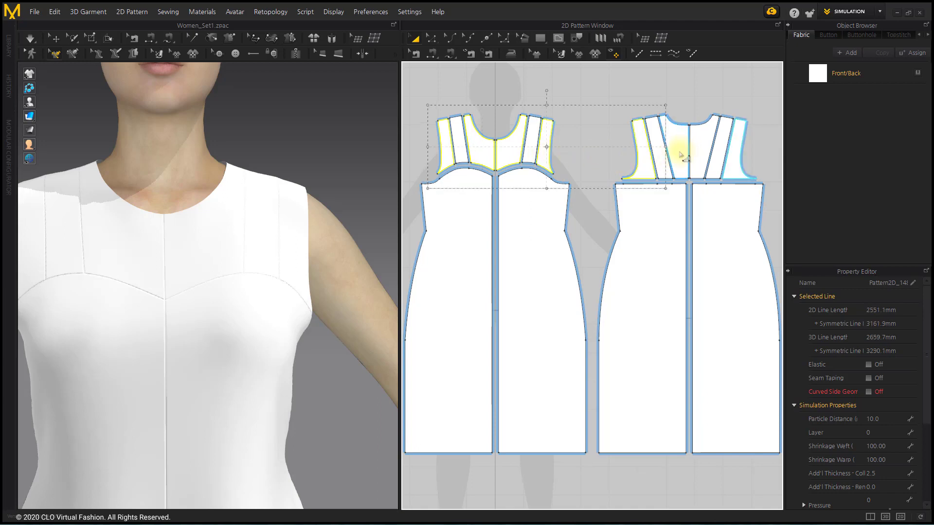
{"action": "left_click", "coordinate": [680, 155], "text": "shift"}
{"action": "left_click", "coordinate": [705, 149], "text": "shift"}
{"action": "left_click", "coordinate": [718, 153], "text": "shift"}
{"action": "left_click", "coordinate": [738, 166], "text": "shift"}
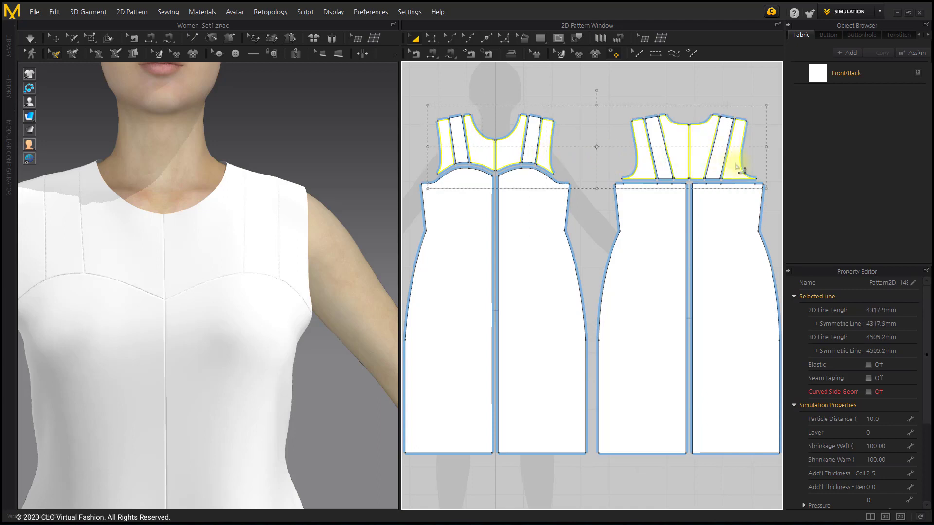
{"action": "left_click", "coordinate": [910, 55]}
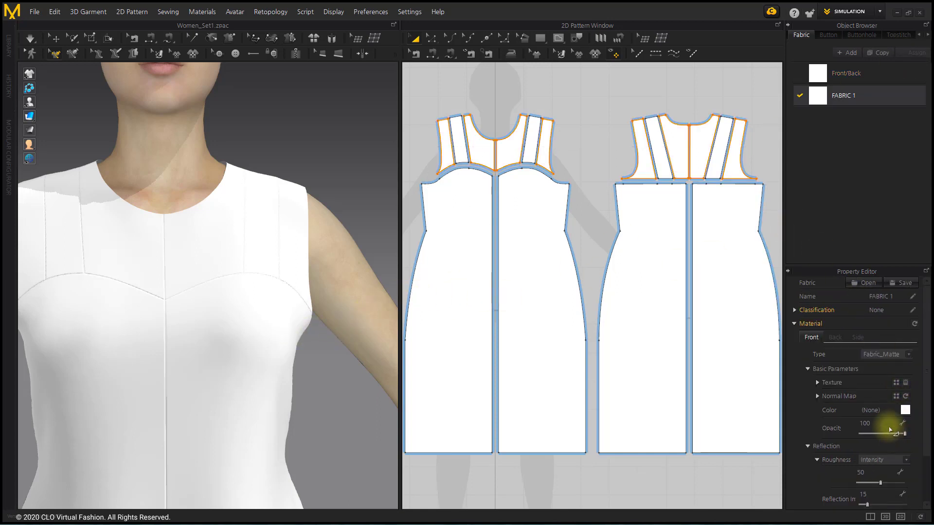
{"action": "left_click", "coordinate": [889, 428]}
{"action": "key", "text": "Return"}
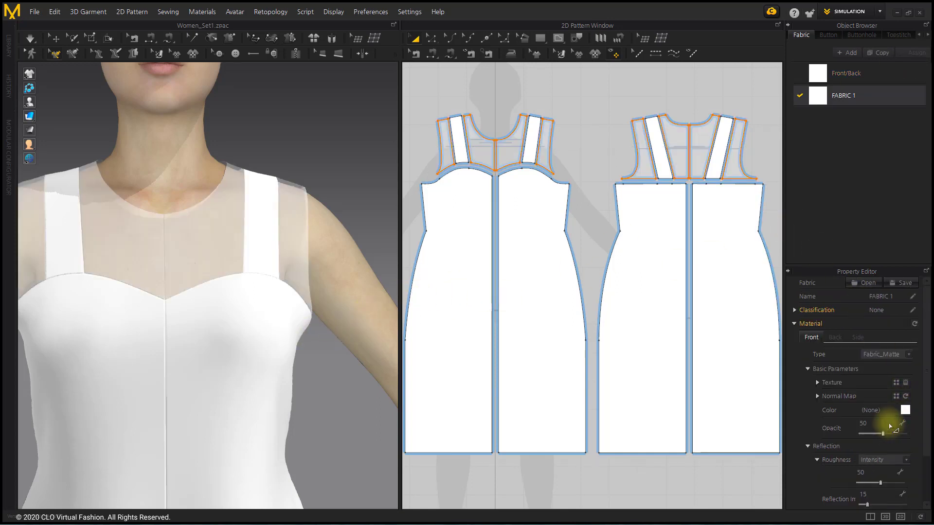
Step: Inspect the sheer upper pieces and opaque straps on the avatar from back, side and front, with the textured garment surface shown
{"action": "scroll", "coordinate": [311, 345], "scroll_direction": "down", "scroll_amount": 3}
{"action": "right_click_drag", "start_coordinate": [326, 332], "coordinate": [256, 328]}
{"action": "left_click", "coordinate": [196, 357]}
{"action": "left_click", "coordinate": [55, 39]}
{"action": "key", "text": "alt+4"}
{"action": "right_click_drag", "start_coordinate": [160, 323], "coordinate": [235, 308]}
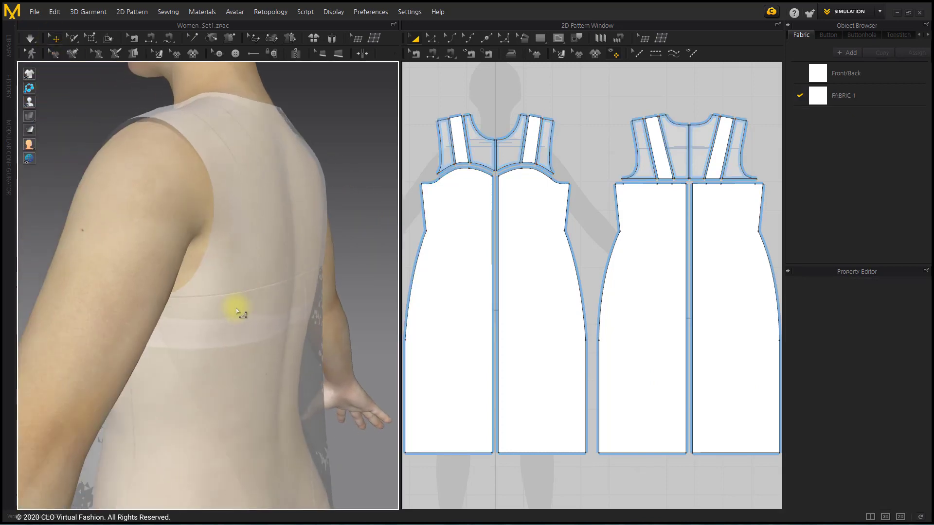
{"action": "mouse_move", "coordinate": [29, 116]}
{"action": "left_click", "coordinate": [71, 116]}
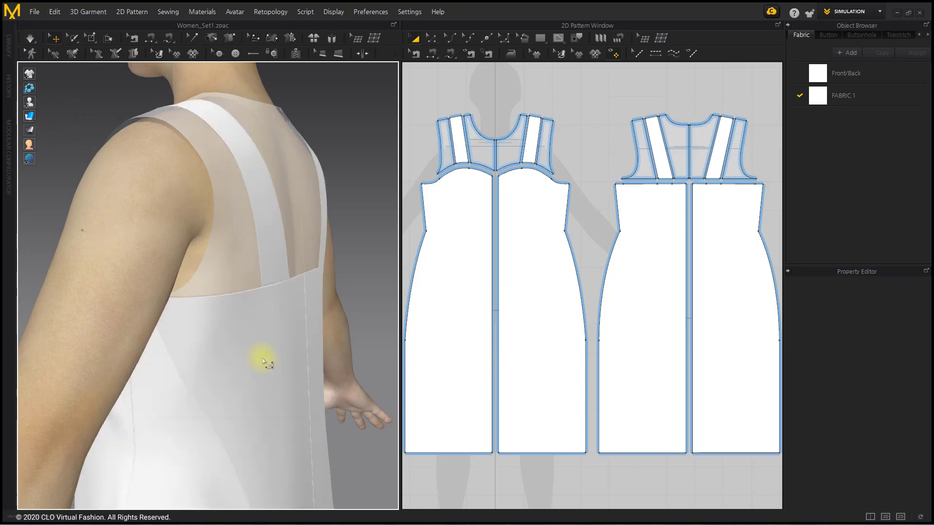
{"action": "left_click", "coordinate": [262, 358]}
{"action": "right_click_drag", "start_coordinate": [311, 349], "coordinate": [331, 354]}
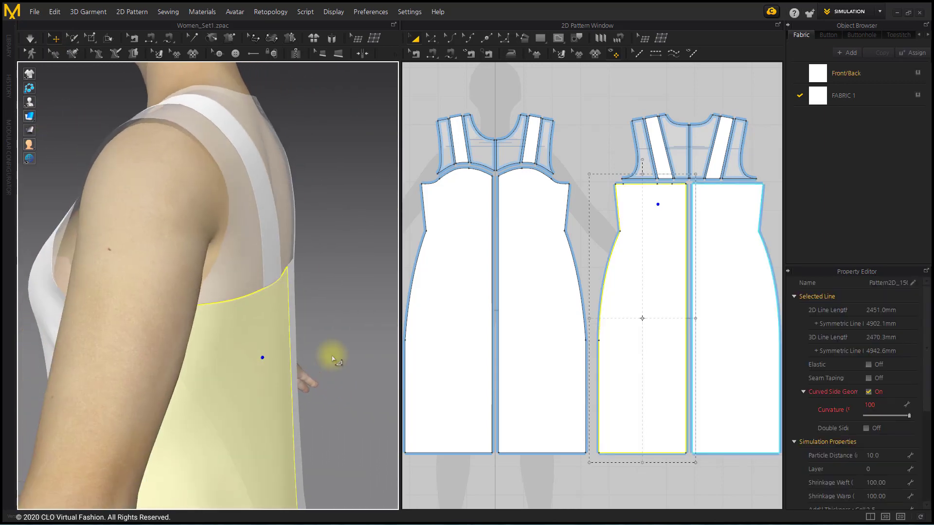
{"action": "scroll", "coordinate": [276, 356], "scroll_direction": "down", "scroll_amount": 3}
{"action": "right_click_drag", "start_coordinate": [147, 358], "coordinate": [263, 360]}
{"action": "key", "text": "0"}
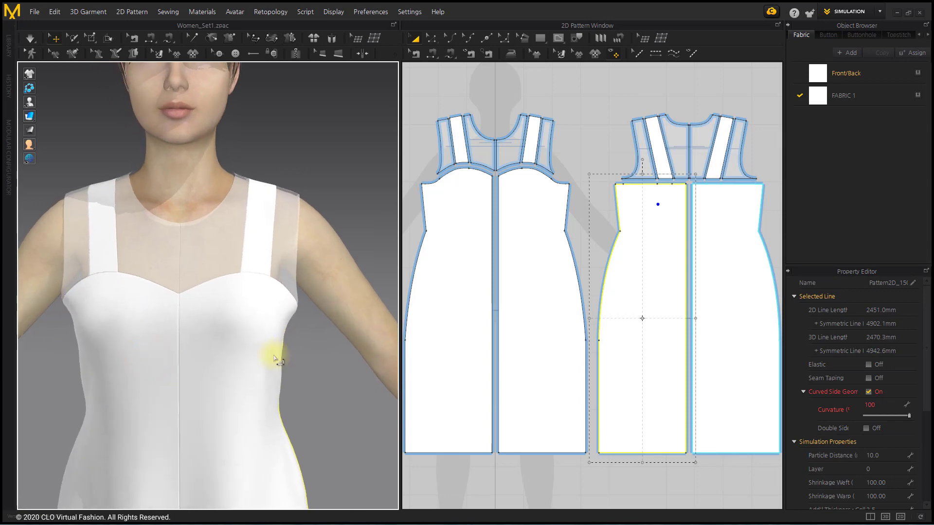
{"action": "left_click", "coordinate": [358, 167]}
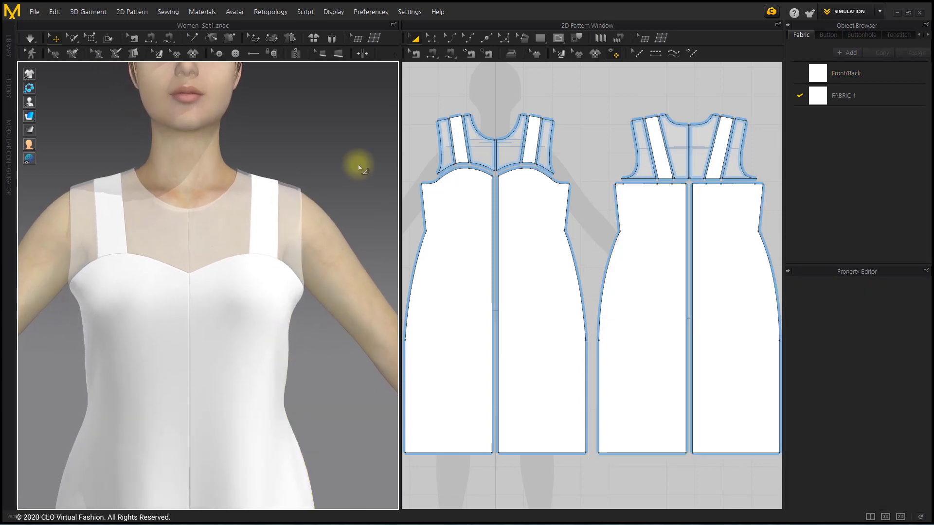
Step: Lower the front neckline's centre point along the centre-front line, leaving about 26 mm of seam above the sweetheart edge
{"action": "left_click", "coordinate": [432, 39]}
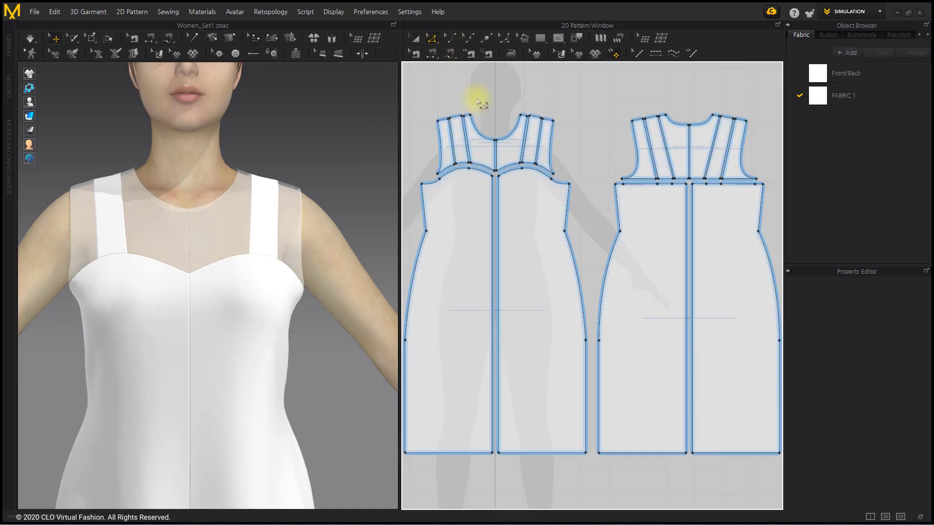
{"action": "scroll", "coordinate": [492, 130], "scroll_direction": "up", "scroll_amount": 5}
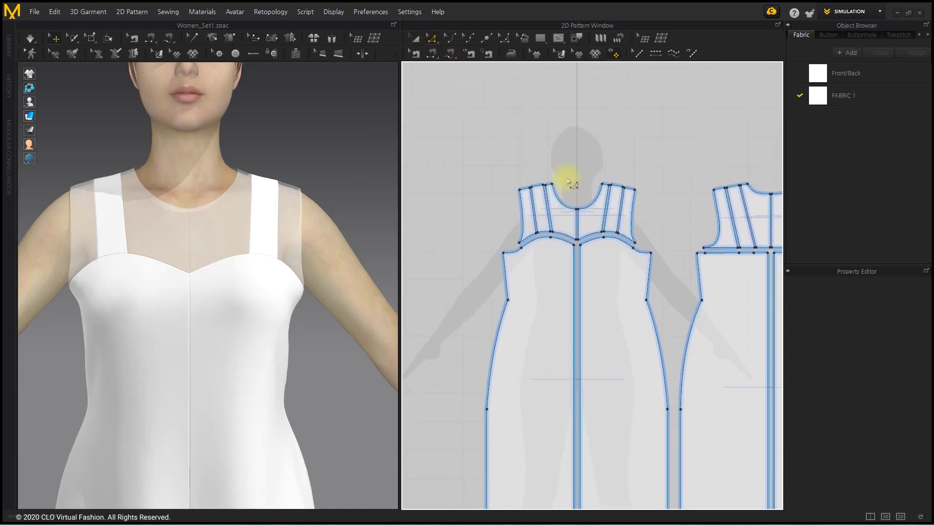
{"action": "scroll", "coordinate": [572, 189], "scroll_direction": "up", "scroll_amount": 3}
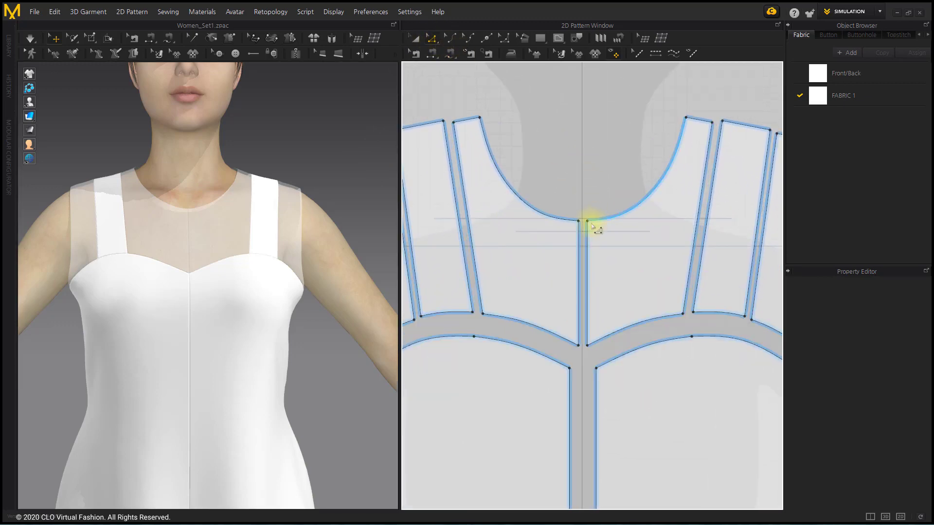
{"action": "left_click", "coordinate": [588, 222]}
{"action": "left_click_drag", "start_coordinate": [588, 221], "coordinate": [587, 299]}
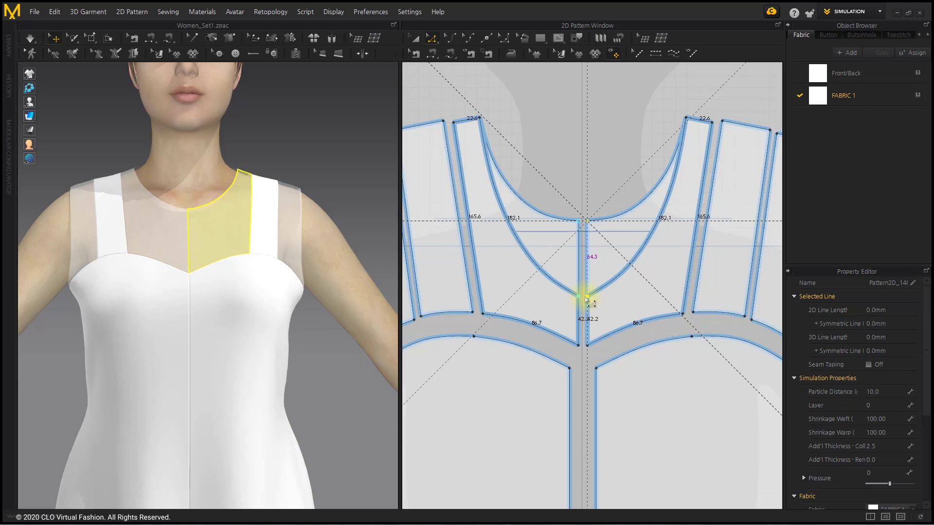
{"action": "left_click_drag", "start_coordinate": [586, 298], "coordinate": [587, 315]}
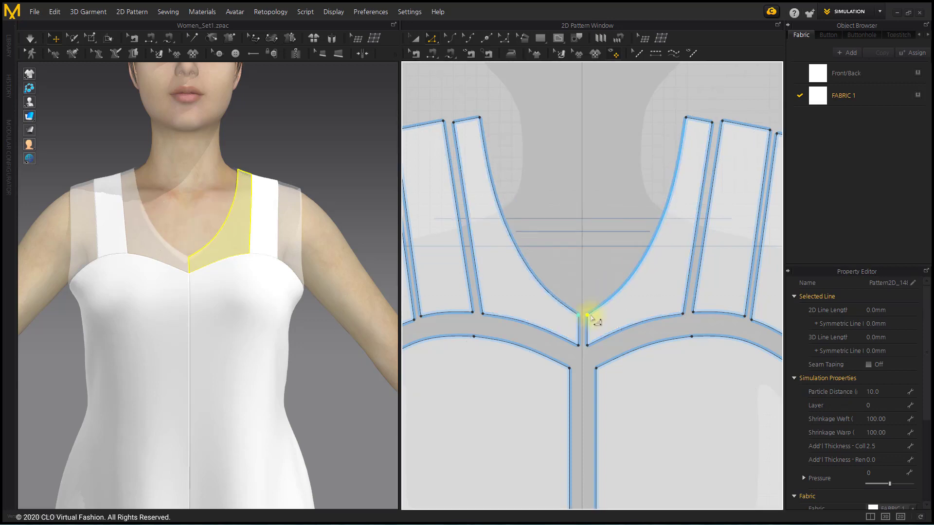
{"action": "left_click", "coordinate": [606, 208]}
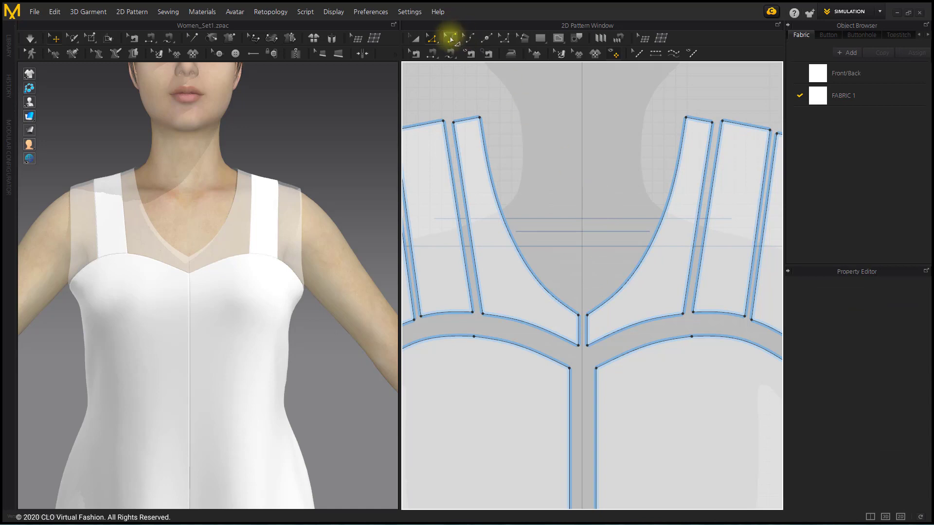
Step: Try to reshape the front neckline by bending its curve with Edit Curvature, and undo the change
{"action": "left_click", "coordinate": [451, 39]}
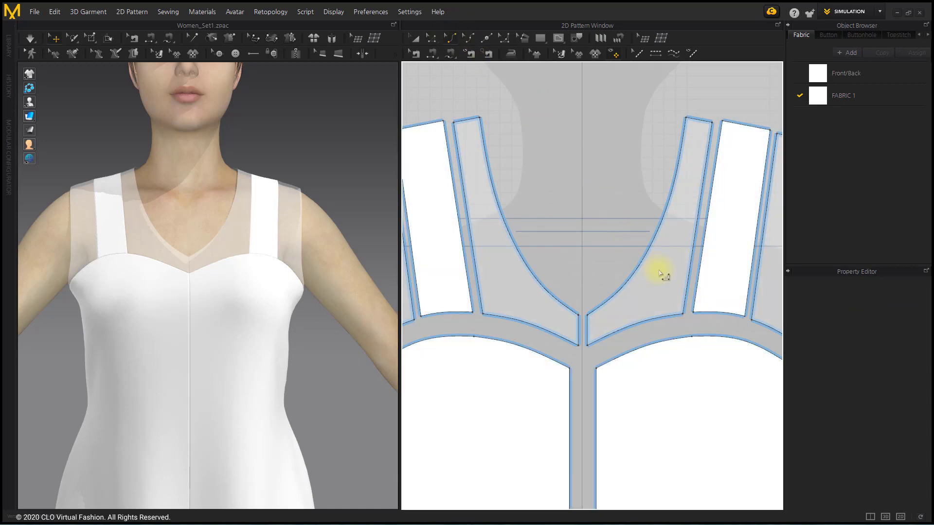
{"action": "left_click", "coordinate": [645, 253]}
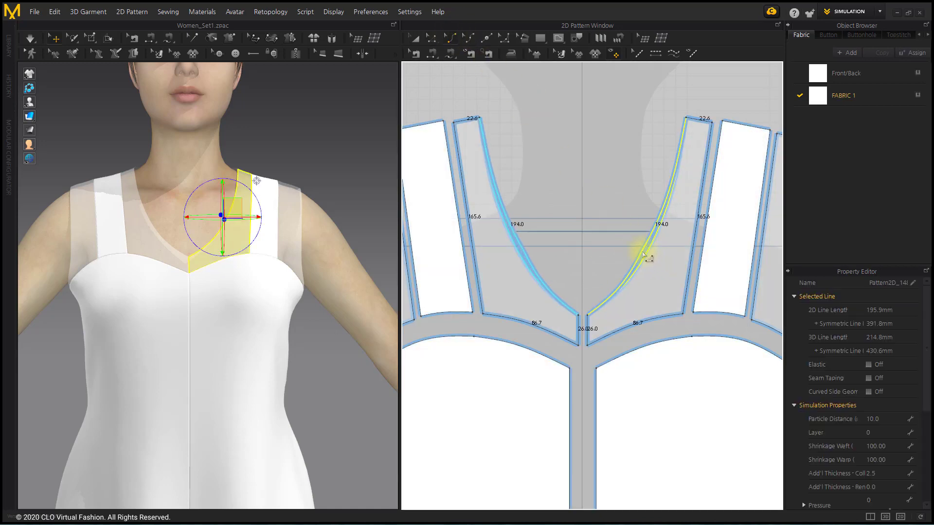
{"action": "left_click_drag", "start_coordinate": [640, 250], "coordinate": [643, 253]}
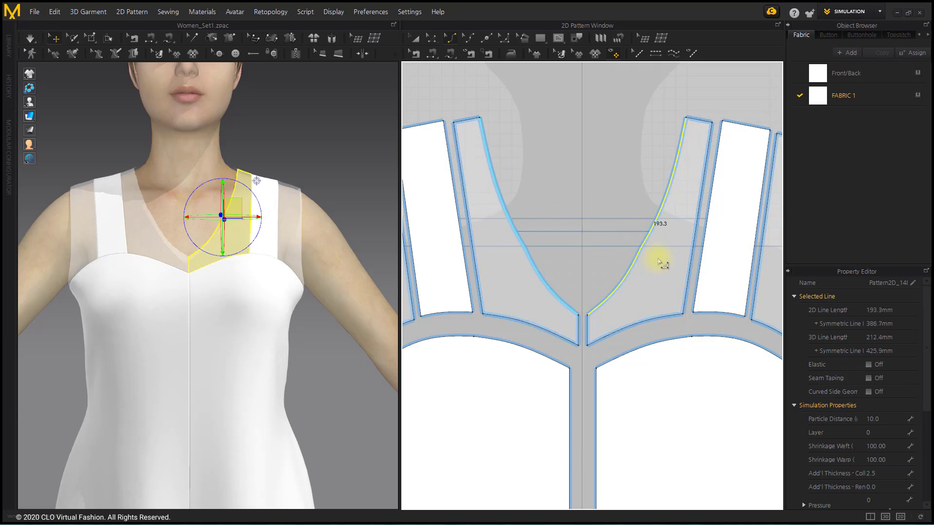
{"action": "key", "text": "ctrl+z"}
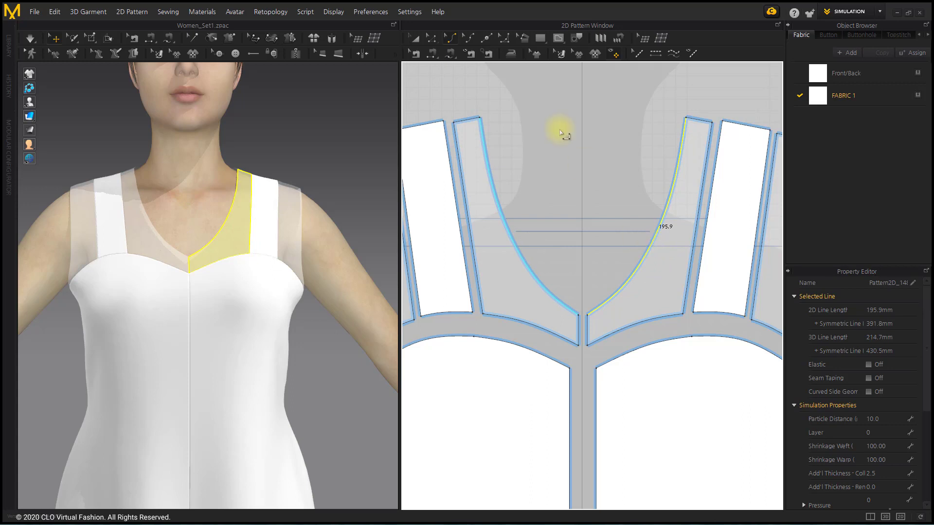
Step: Delete all curve points from the front neckline and add a single curve point midway, bowing each half slightly outward to about 190.6 mm
{"action": "left_click", "coordinate": [468, 39]}
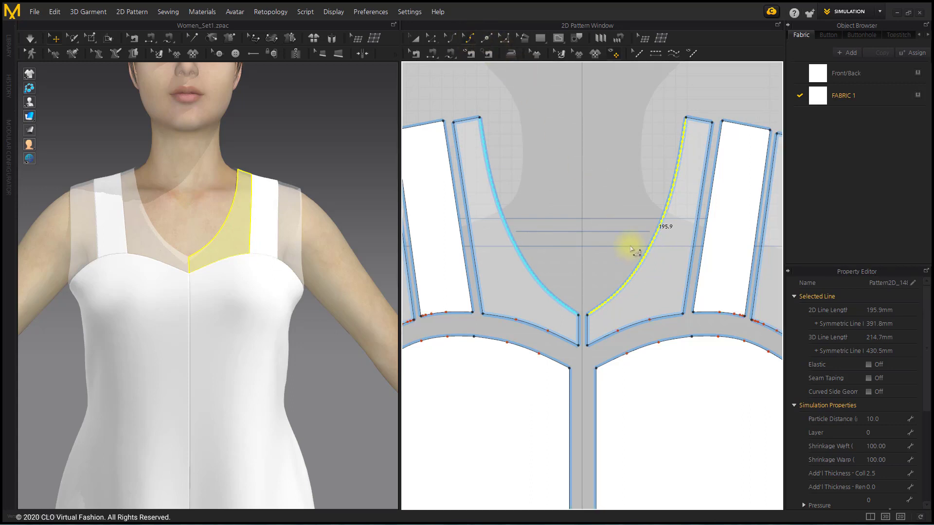
{"action": "right_click", "coordinate": [657, 236]}
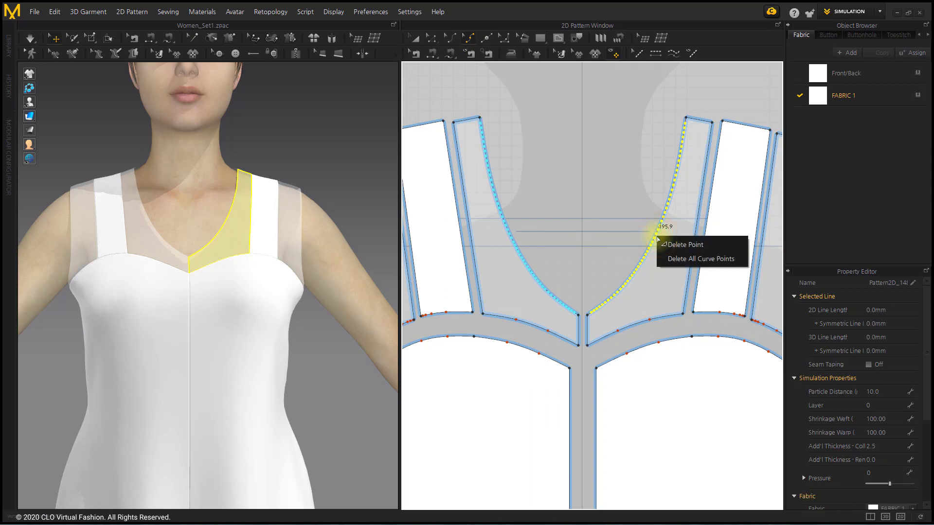
{"action": "left_click", "coordinate": [691, 259]}
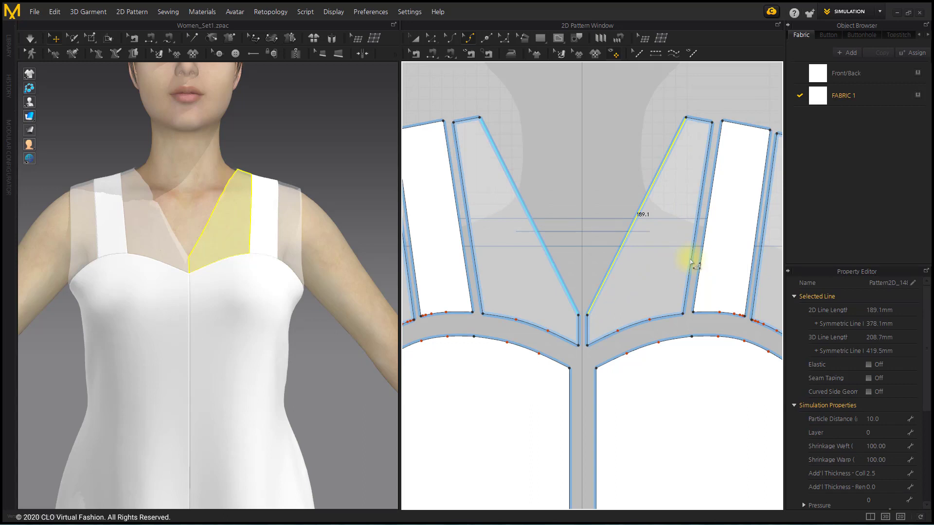
{"action": "left_click", "coordinate": [563, 150]}
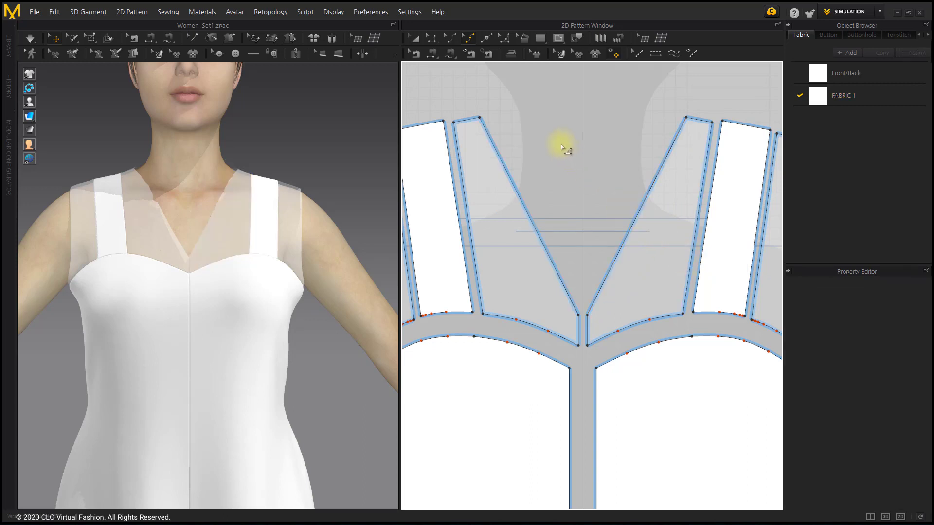
{"action": "left_click_drag", "start_coordinate": [638, 212], "coordinate": [649, 230]}
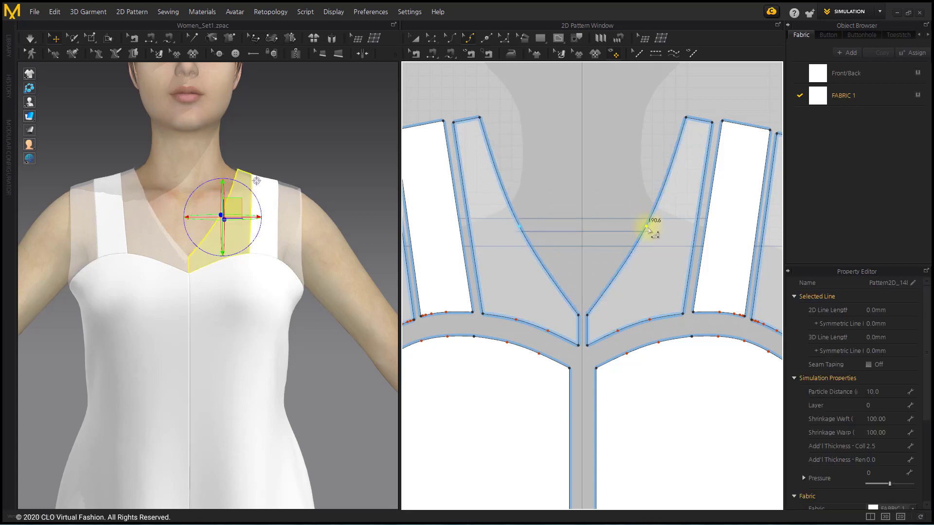
{"action": "left_click", "coordinate": [585, 202]}
Step: Delete all curve points from the back neckline so that both halves run straight to the centre back
{"action": "right_click_drag", "start_coordinate": [363, 291], "coordinate": [144, 299]}
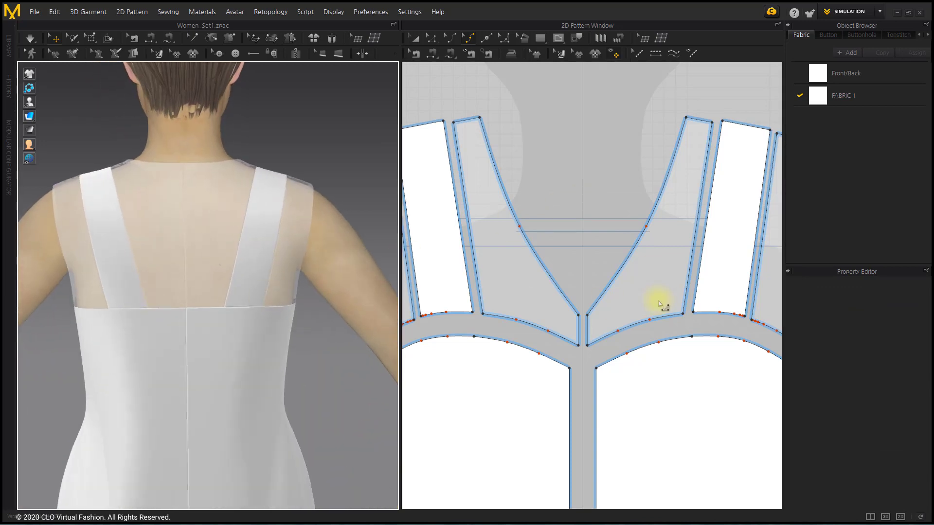
{"action": "scroll", "coordinate": [659, 300], "scroll_direction": "down", "scroll_amount": 3}
{"action": "middle_click_drag", "start_coordinate": [658, 300], "coordinate": [389, 266]}
{"action": "middle_click_drag", "start_coordinate": [699, 255], "coordinate": [508, 243]}
{"action": "scroll", "coordinate": [509, 243], "scroll_direction": "up", "scroll_amount": 3}
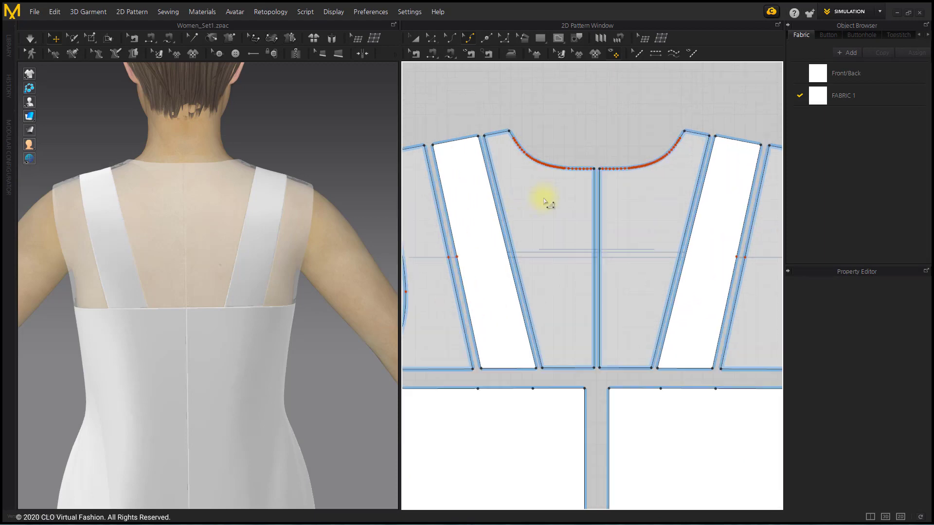
{"action": "middle_click_drag", "start_coordinate": [541, 200], "coordinate": [525, 214]}
{"action": "right_click", "coordinate": [525, 179]}
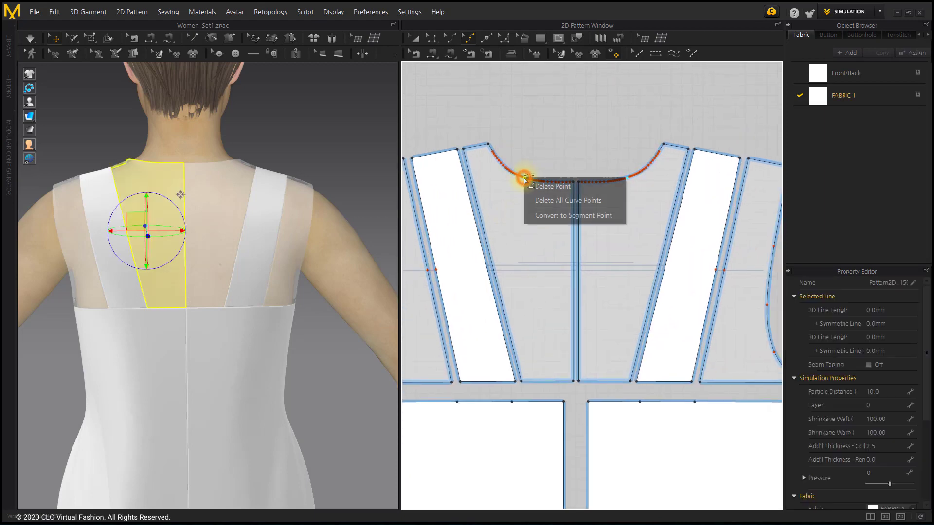
{"action": "left_click", "coordinate": [555, 202]}
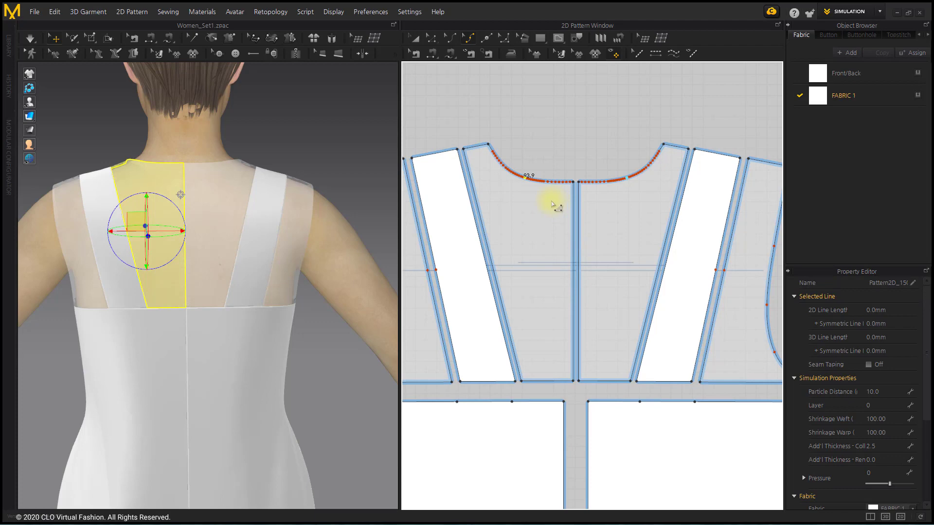
{"action": "left_click", "coordinate": [559, 184]}
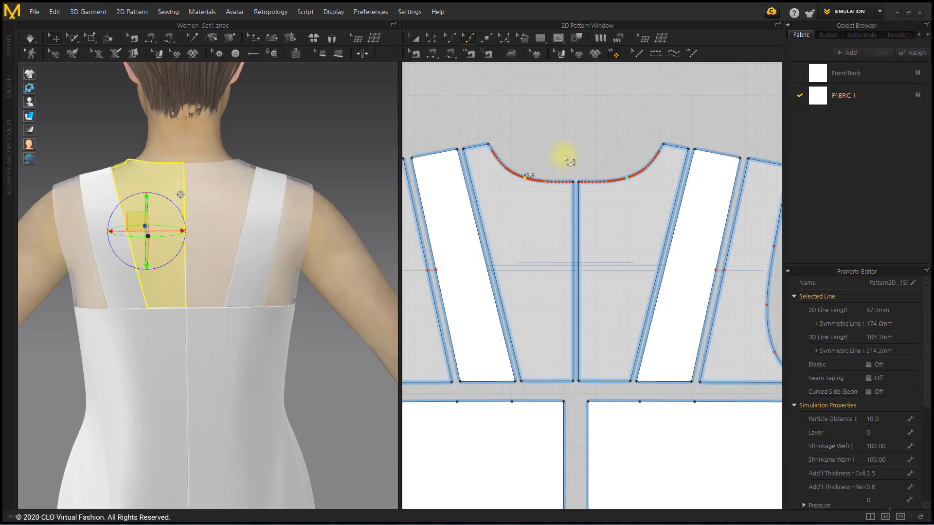
{"action": "left_click", "coordinate": [565, 153]}
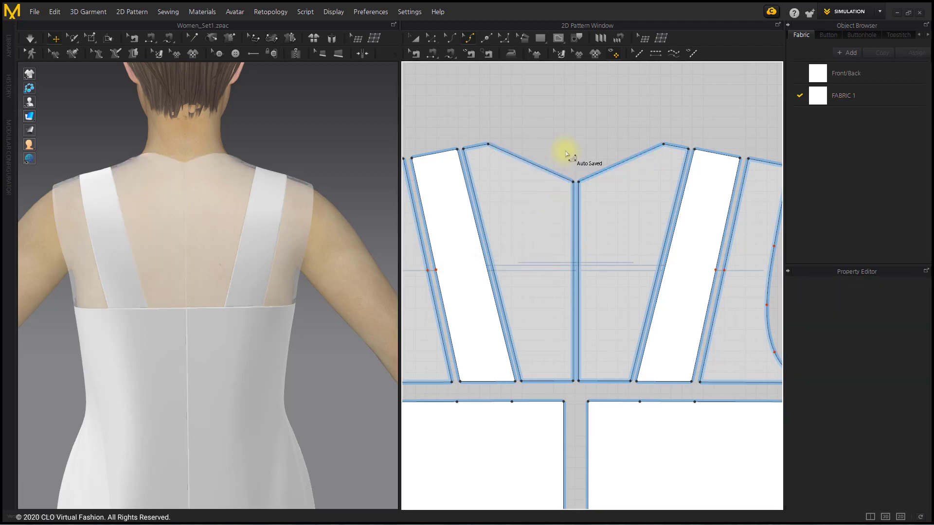
Step: Delete the back neckline's upper centre point to form a deep V and remove the sewing line across the opening
{"action": "left_click", "coordinate": [576, 184]}
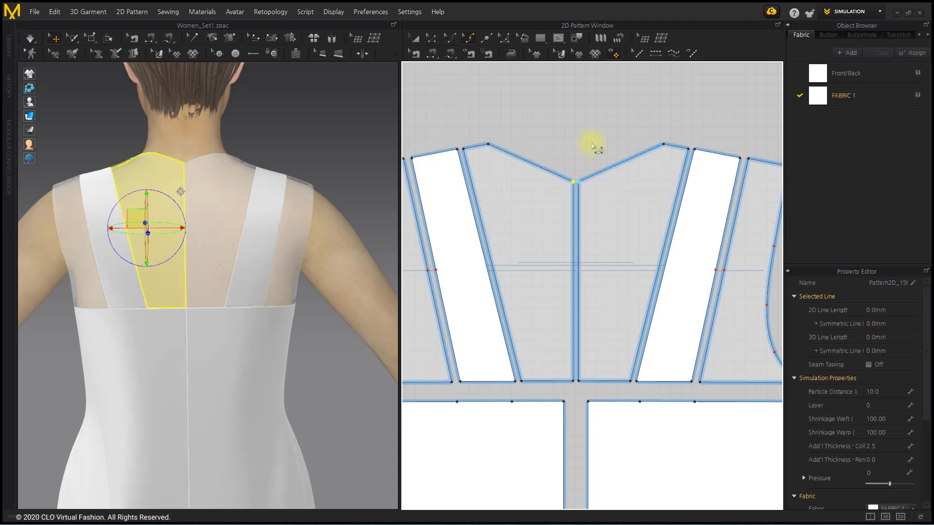
{"action": "key", "text": "Delete"}
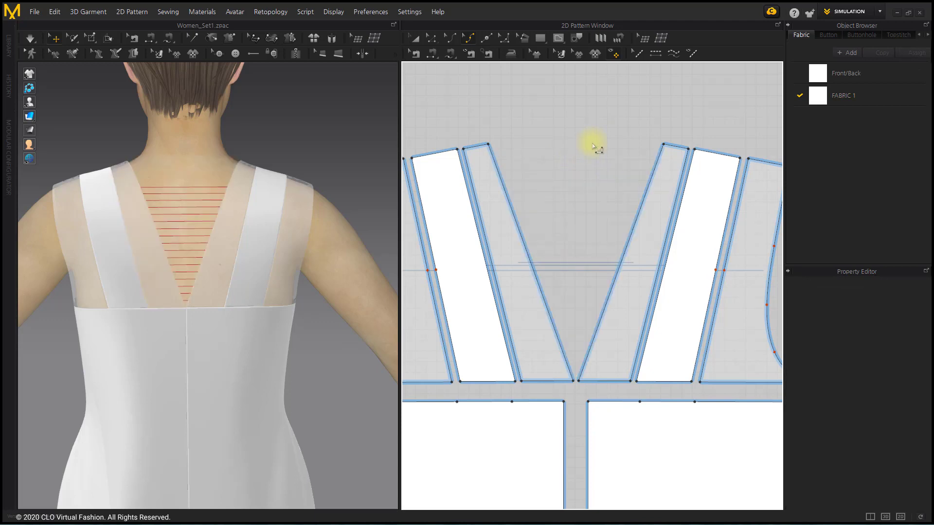
{"action": "left_click", "coordinate": [415, 53]}
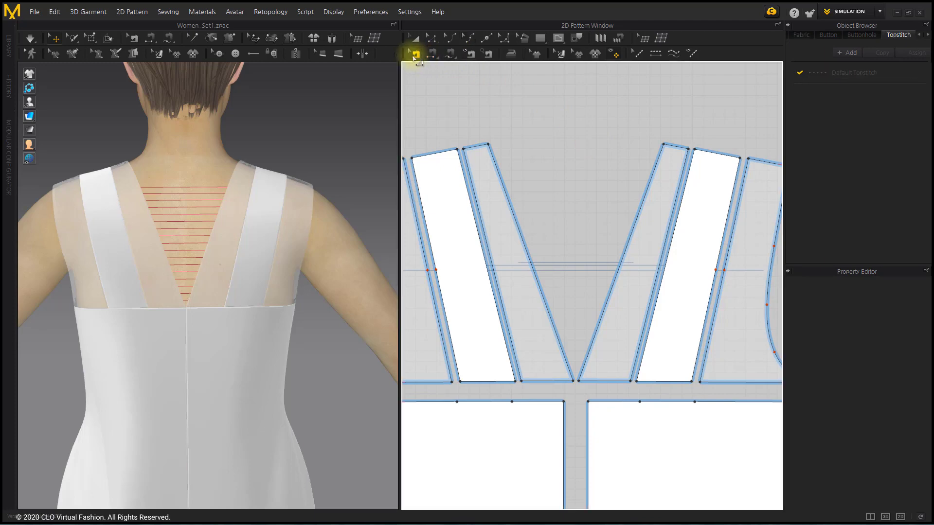
{"action": "left_click", "coordinate": [539, 287]}
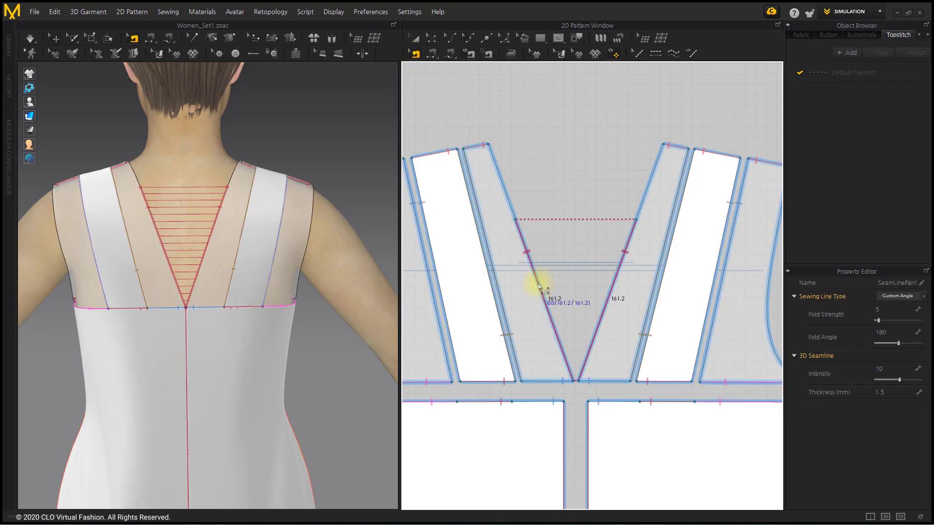
{"action": "key", "text": "Delete"}
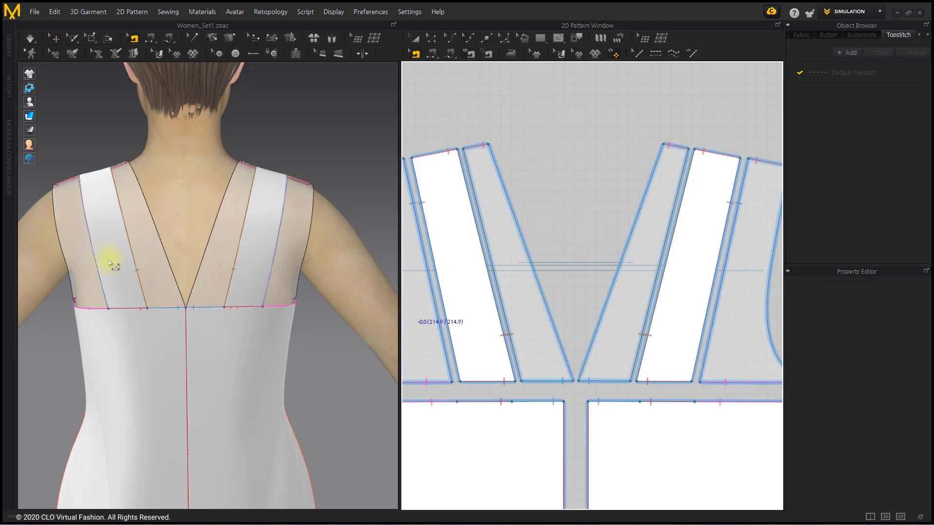
Step: Turn on Elastic for the front and back neckline edges together and set its ratio to 100
{"action": "right_click_drag", "start_coordinate": [100, 259], "coordinate": [302, 261]}
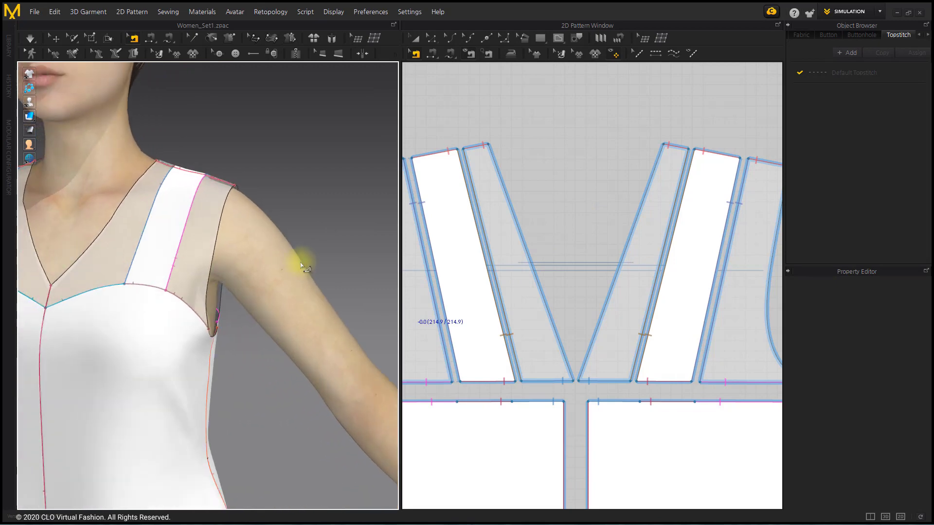
{"action": "right_click_drag", "start_coordinate": [153, 302], "coordinate": [184, 277]}
{"action": "scroll", "coordinate": [593, 369], "scroll_direction": "down", "scroll_amount": 2}
{"action": "middle_click_drag", "start_coordinate": [495, 377], "coordinate": [648, 265]}
{"action": "scroll", "coordinate": [671, 308], "scroll_direction": "down", "scroll_amount": 2}
{"action": "scroll", "coordinate": [646, 262], "scroll_direction": "down", "scroll_amount": 1}
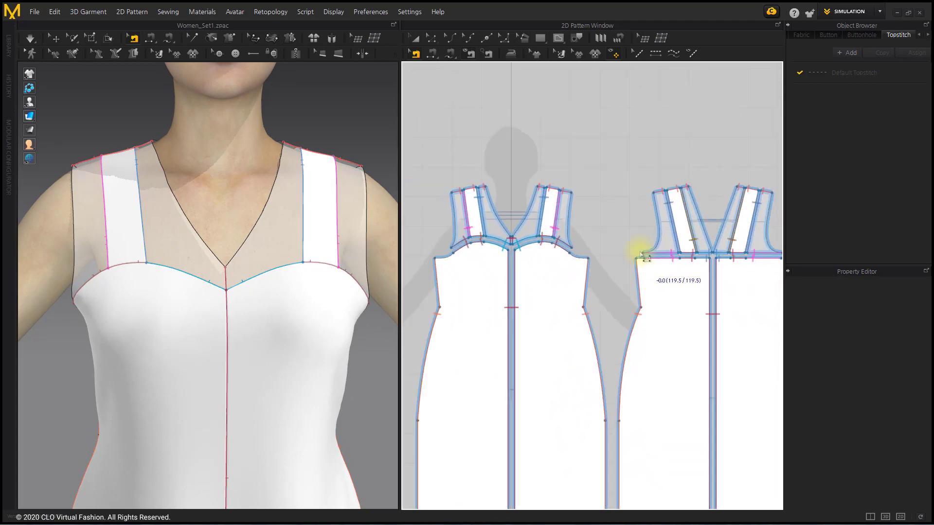
{"action": "scroll", "coordinate": [627, 246], "scroll_direction": "down", "scroll_amount": 2}
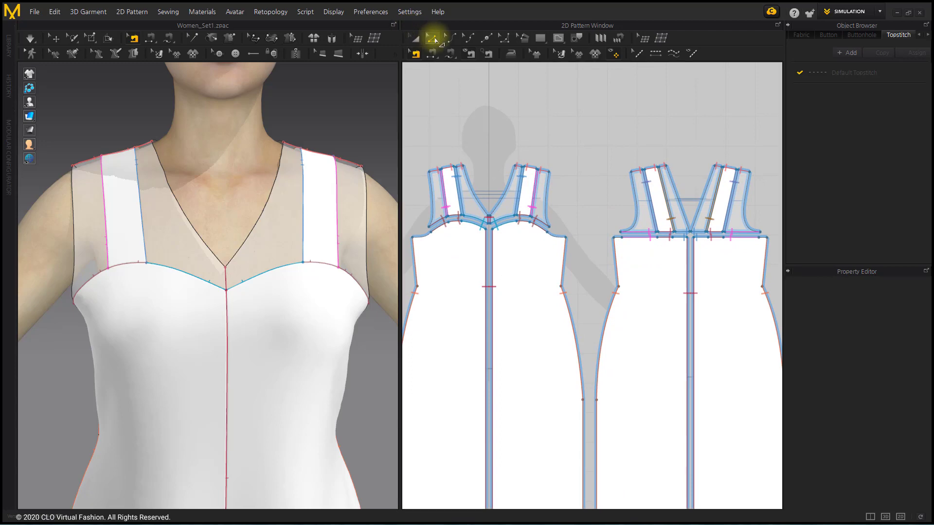
{"action": "left_click", "coordinate": [431, 37]}
{"action": "left_click", "coordinate": [506, 200]}
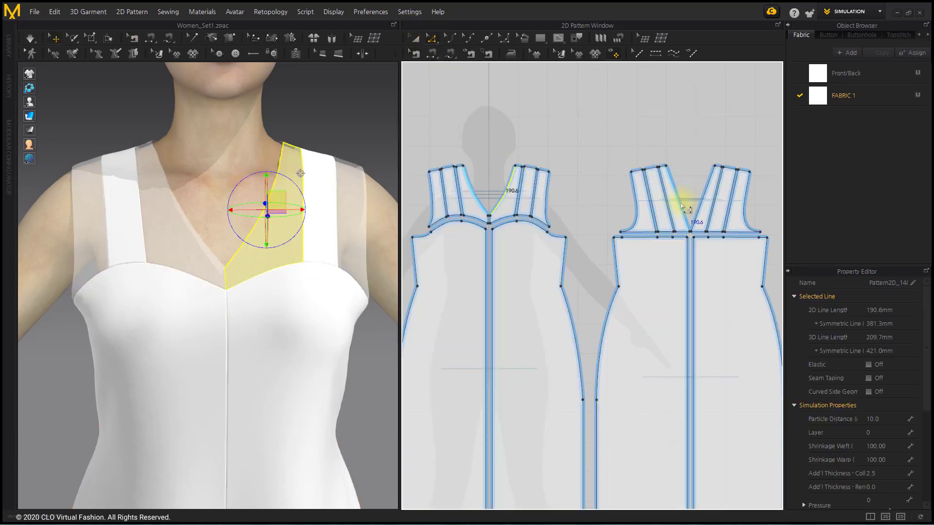
{"action": "left_click", "coordinate": [682, 204], "text": "shift"}
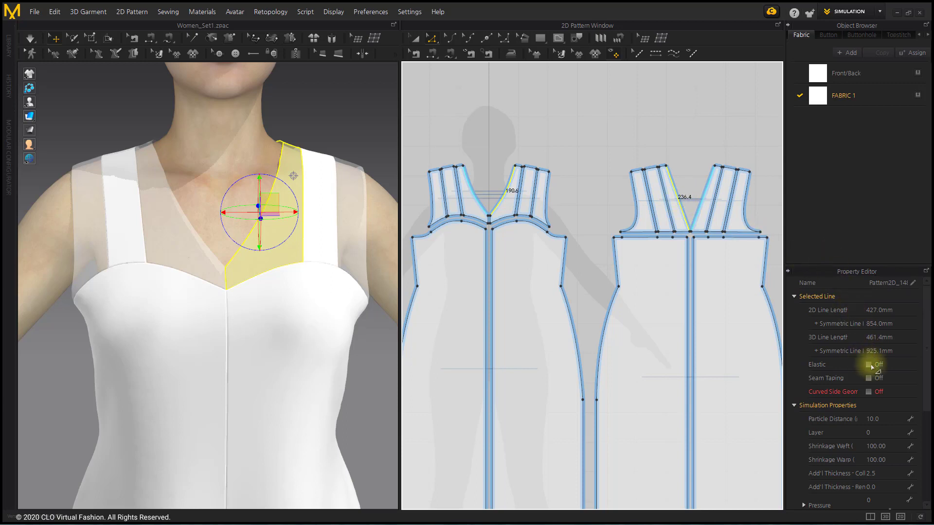
{"action": "left_click", "coordinate": [868, 365]}
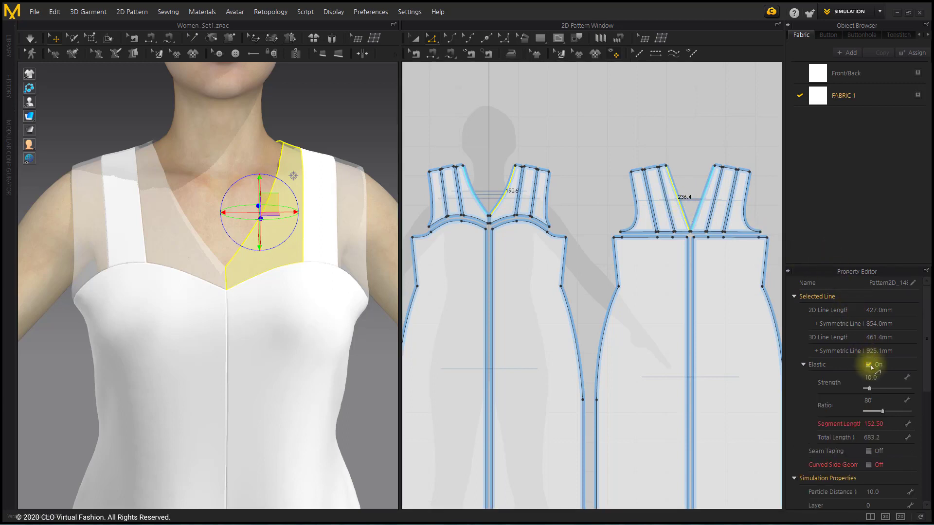
{"action": "left_click", "coordinate": [890, 402]}
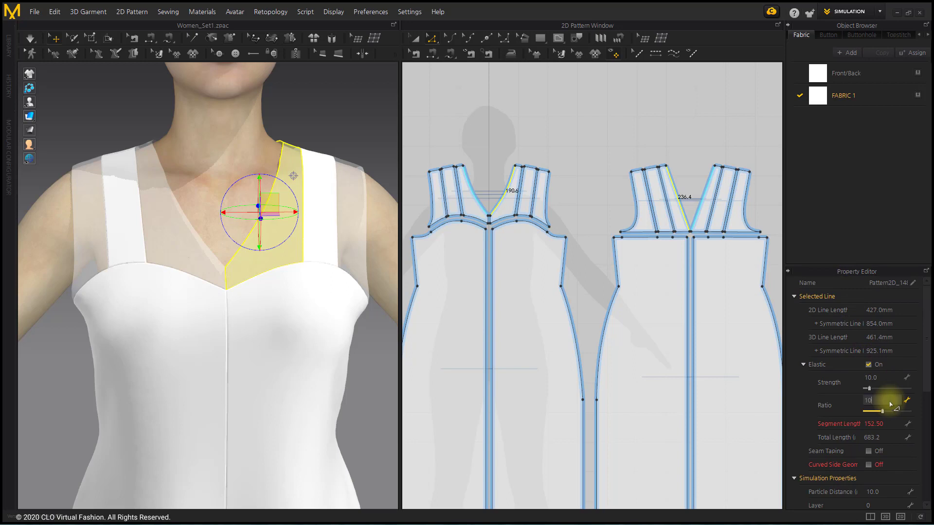
{"action": "key", "text": "Return"}
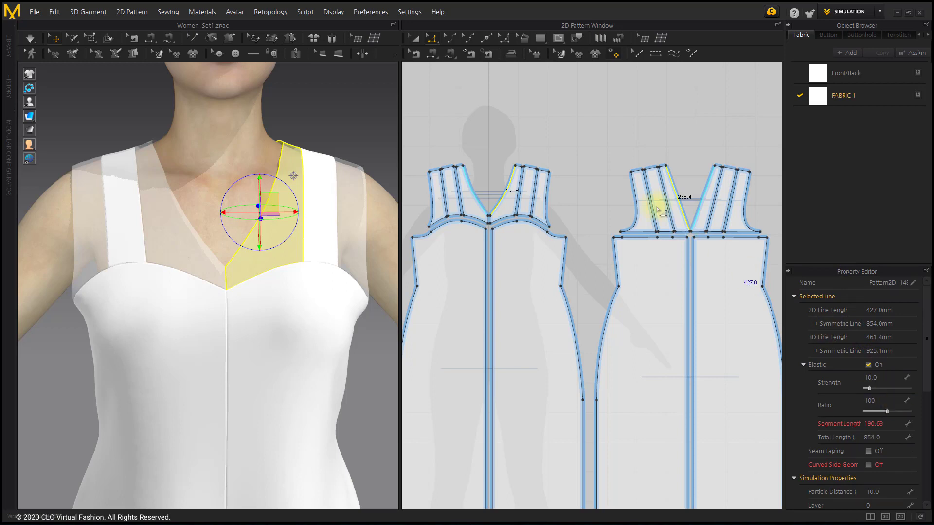
{"action": "left_click", "coordinate": [552, 112]}
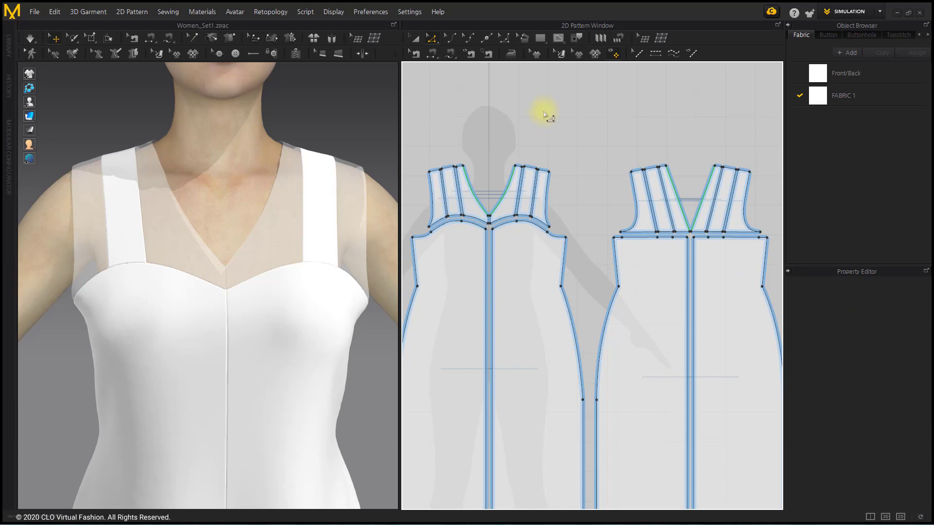
Step: Simulate the dress so the elasticated V necklines settle, and view its full length together with all the pattern pieces
{"action": "left_click", "coordinate": [29, 38]}
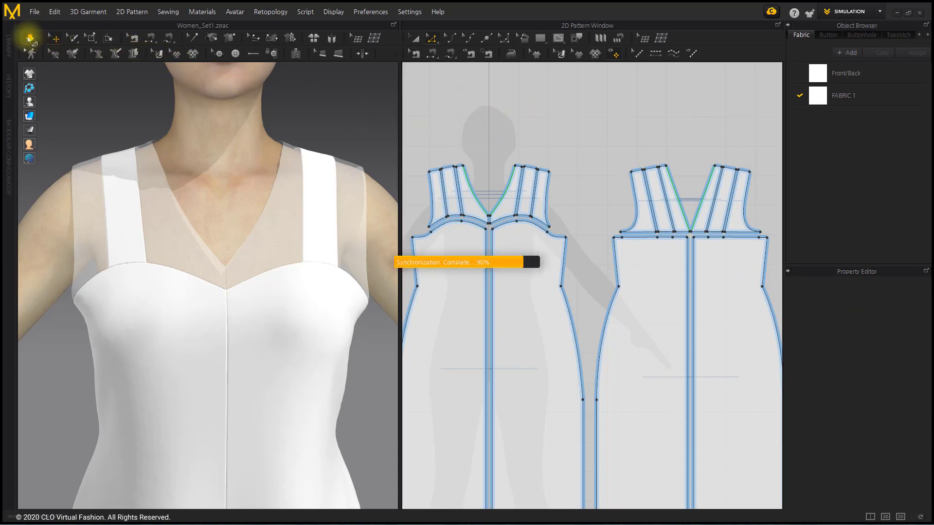
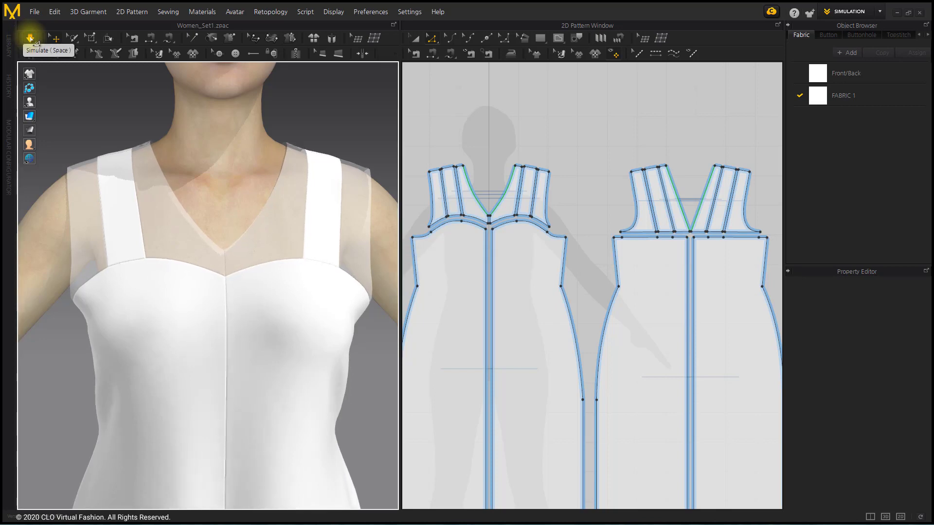
{"action": "left_click", "coordinate": [30, 38]}
{"action": "scroll", "coordinate": [247, 371], "scroll_direction": "down", "scroll_amount": 6}
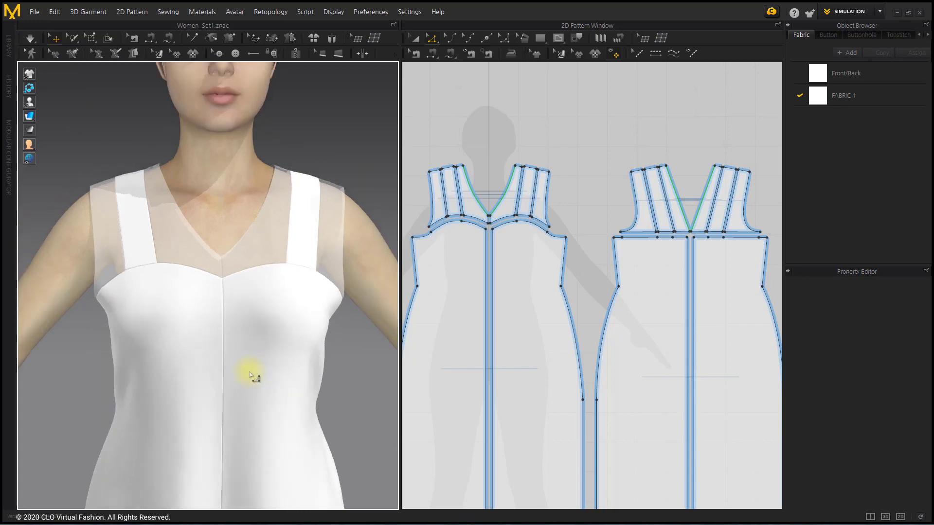
{"action": "middle_click_drag", "start_coordinate": [267, 413], "coordinate": [278, 333]}
{"action": "right_click_drag", "start_coordinate": [302, 359], "coordinate": [310, 355]}
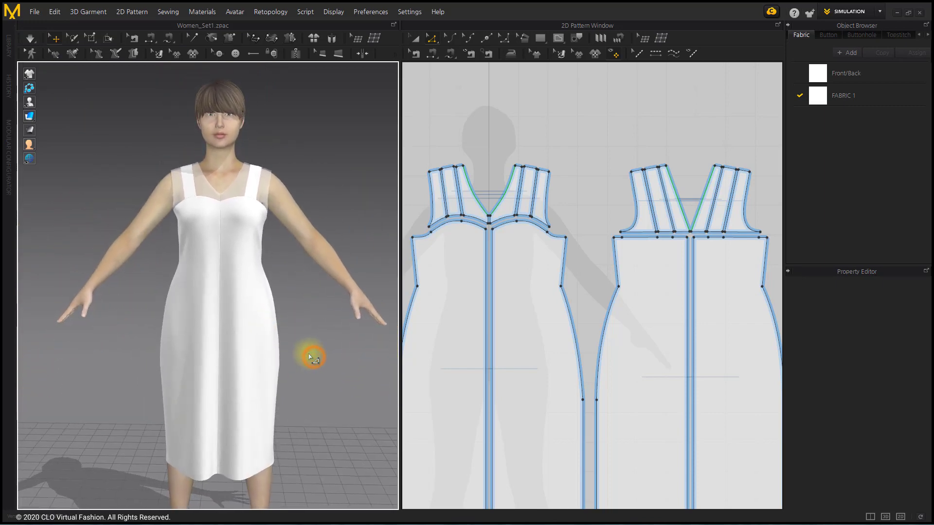
{"action": "scroll", "coordinate": [597, 363], "scroll_direction": "down", "scroll_amount": 4}
{"action": "middle_click_drag", "start_coordinate": [597, 363], "coordinate": [581, 306]}
{"action": "scroll", "coordinate": [582, 308], "scroll_direction": "up", "scroll_amount": 2}
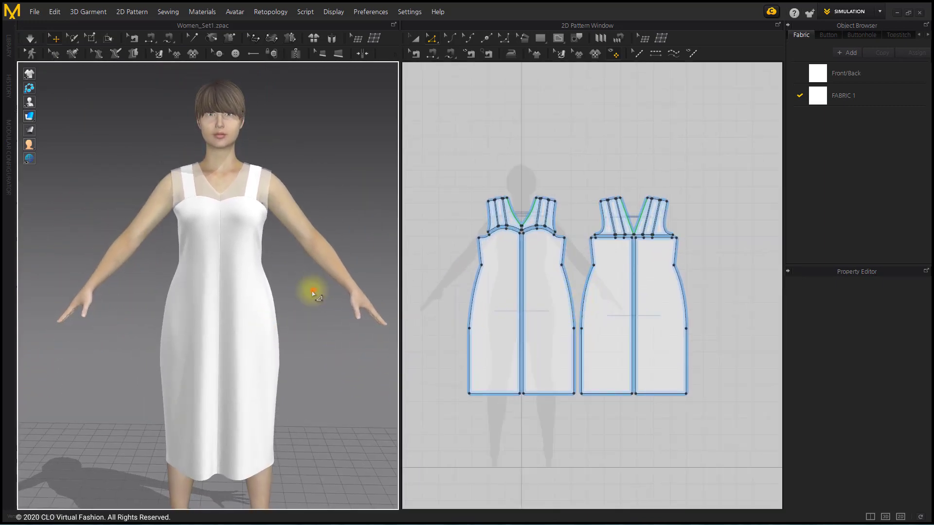
{"action": "mouse_move", "coordinate": [313, 292]}
{"action": "right_mouse_down"}
{"action": "mouse_move", "coordinate": [250, 286]}
{"action": "mouse_move", "coordinate": [93, 302]}
{"action": "mouse_move", "coordinate": [215, 284]}
{"action": "mouse_move", "coordinate": [308, 293]}
{"action": "right_mouse_up"}
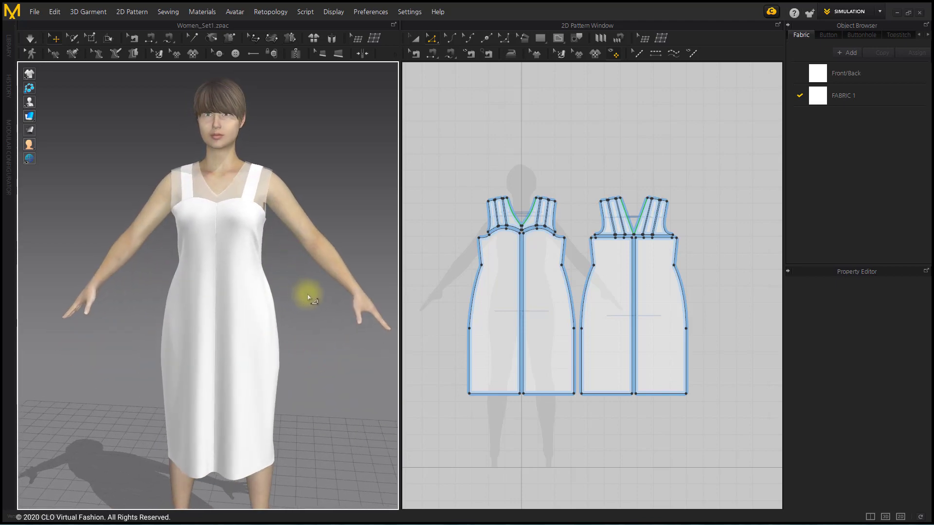
Step: Move the front body pattern's underarm point slightly inward toward the centre and simulate the garment
{"action": "scroll", "coordinate": [568, 244], "scroll_direction": "up", "scroll_amount": 2}
{"action": "scroll", "coordinate": [567, 242], "scroll_direction": "up", "scroll_amount": 1}
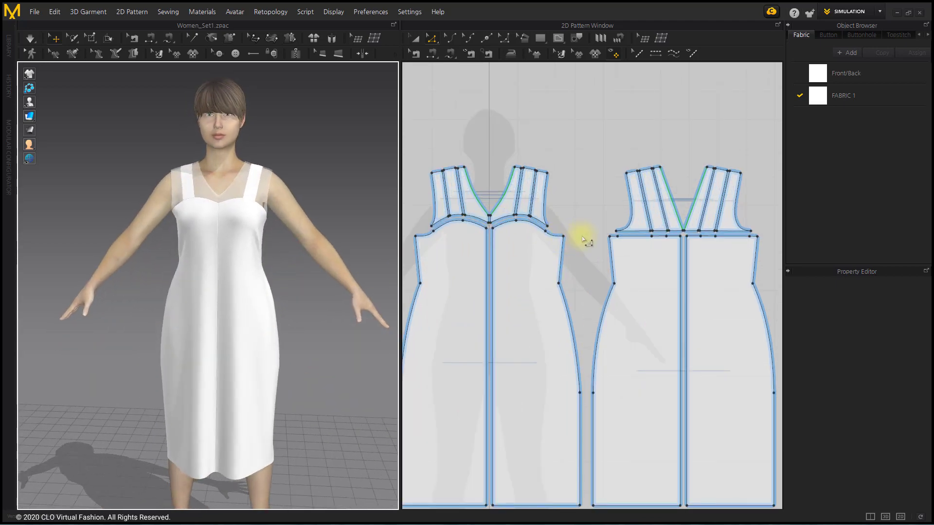
{"action": "scroll", "coordinate": [566, 240], "scroll_direction": "up", "scroll_amount": 2}
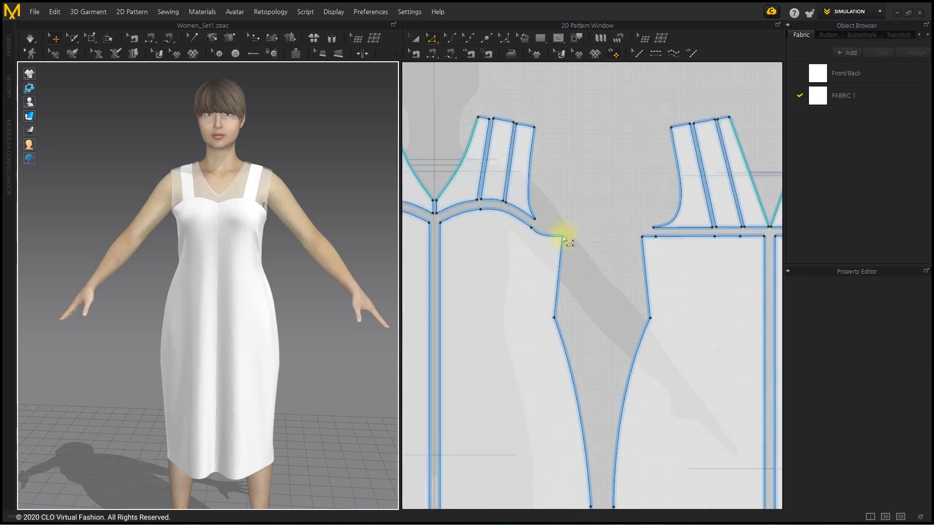
{"action": "left_click", "coordinate": [563, 237]}
{"action": "left_click_drag", "start_coordinate": [562, 237], "coordinate": [557, 238]}
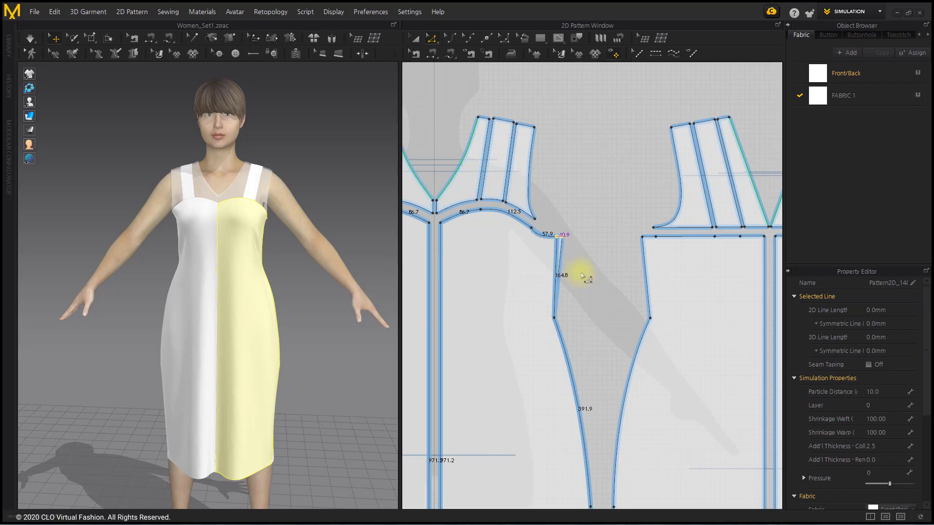
{"action": "left_click", "coordinate": [582, 276]}
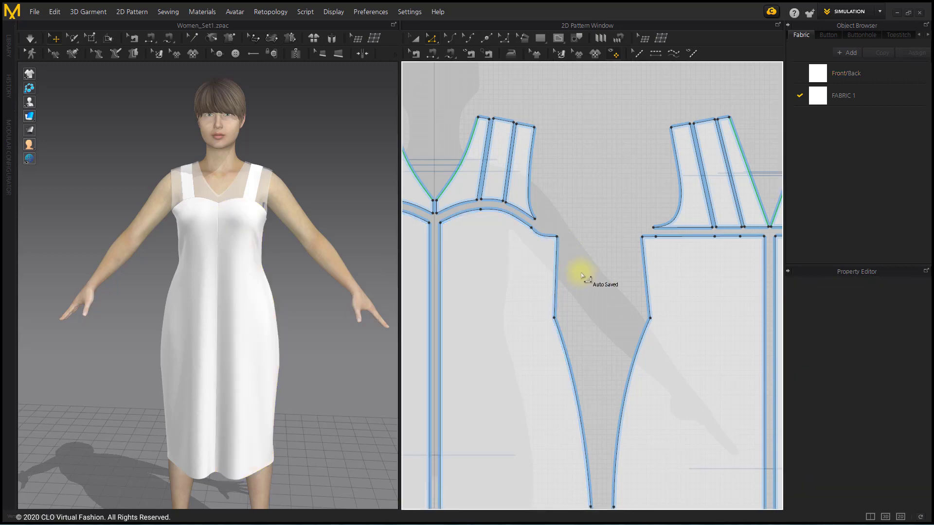
{"action": "key", "text": "space"}
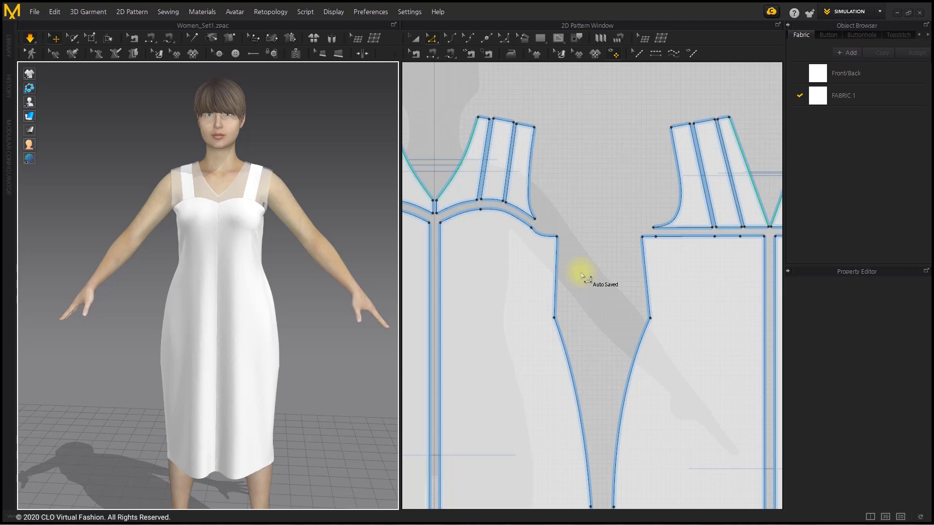
{"action": "scroll", "coordinate": [592, 301], "scroll_direction": "down", "scroll_amount": 5}
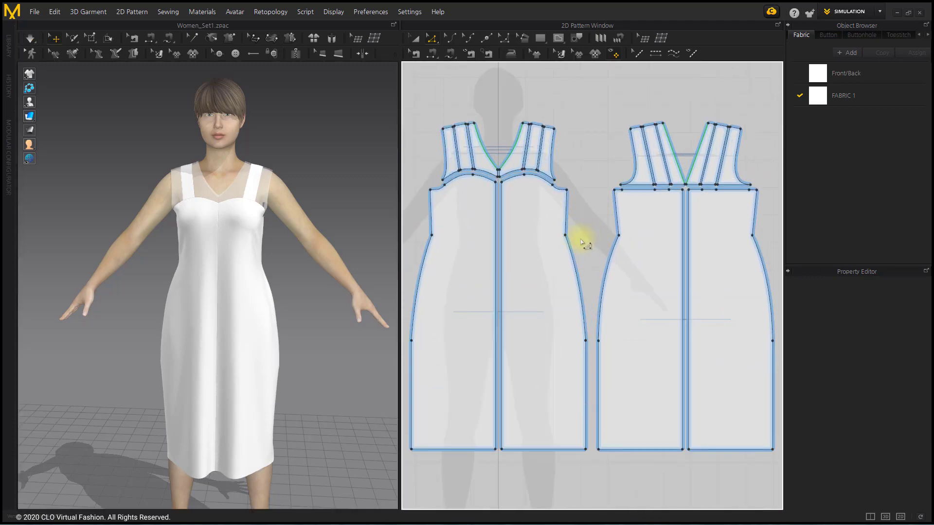
Step: Turn on Elastic for the front body's centre seam and simulate to gather the fabric
{"action": "left_click", "coordinate": [501, 235]}
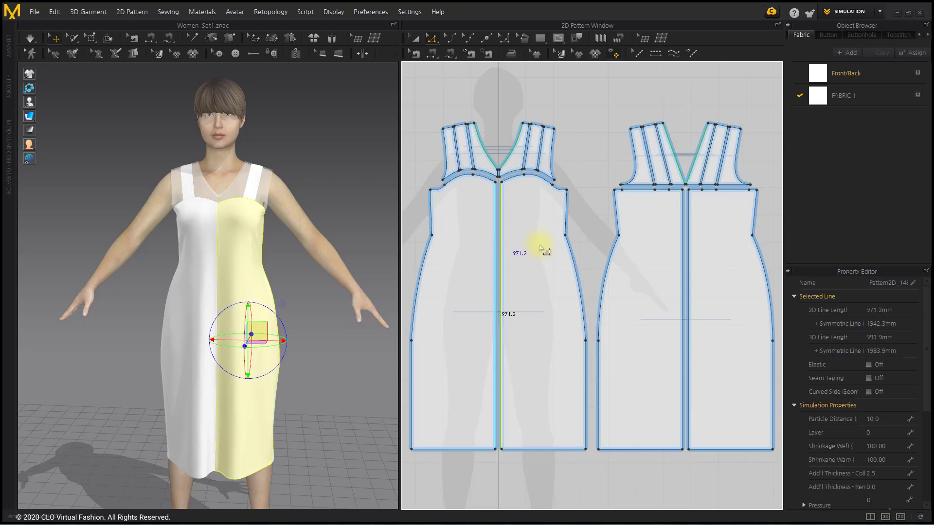
{"action": "left_click", "coordinate": [868, 365]}
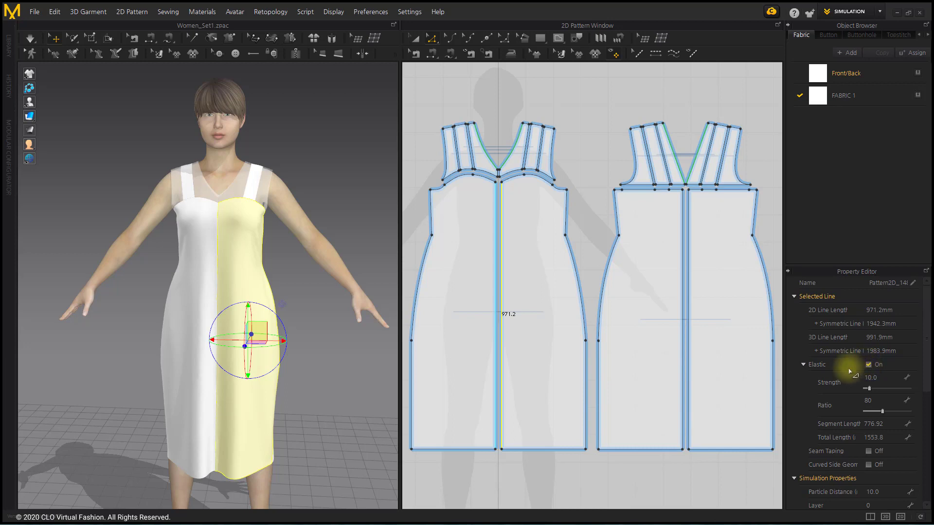
{"action": "key", "text": "space"}
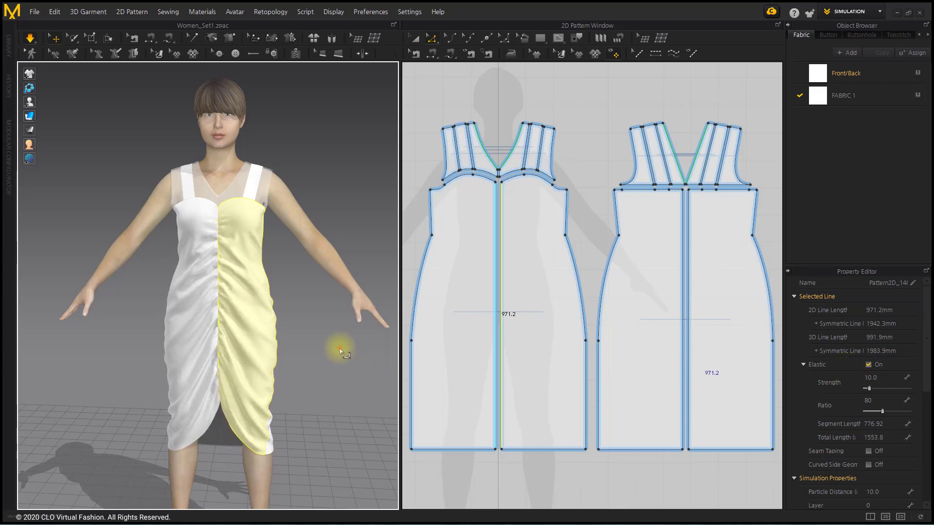
Step: Turn on Elastic for the back body's centre seam and set its ratio to 70
{"action": "right_click_drag", "start_coordinate": [339, 347], "coordinate": [114, 340]}
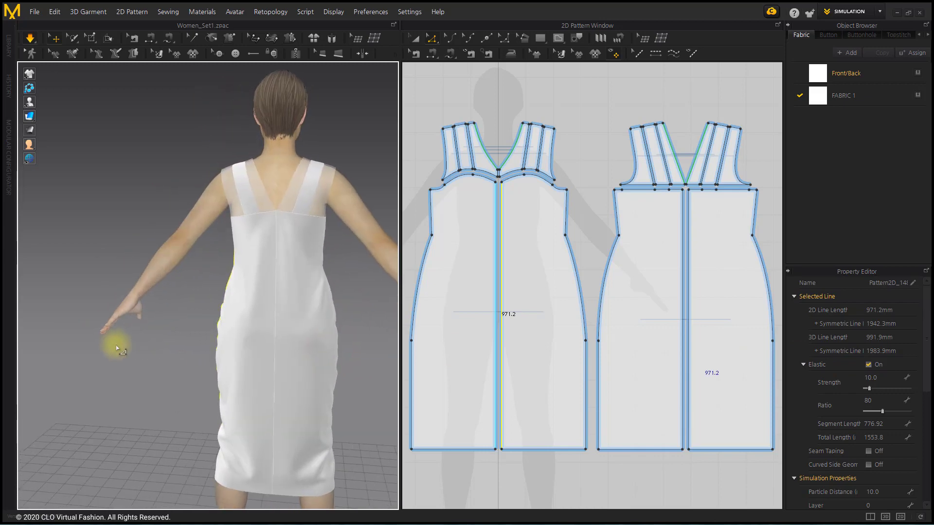
{"action": "middle_click_drag", "start_coordinate": [282, 321], "coordinate": [218, 302]}
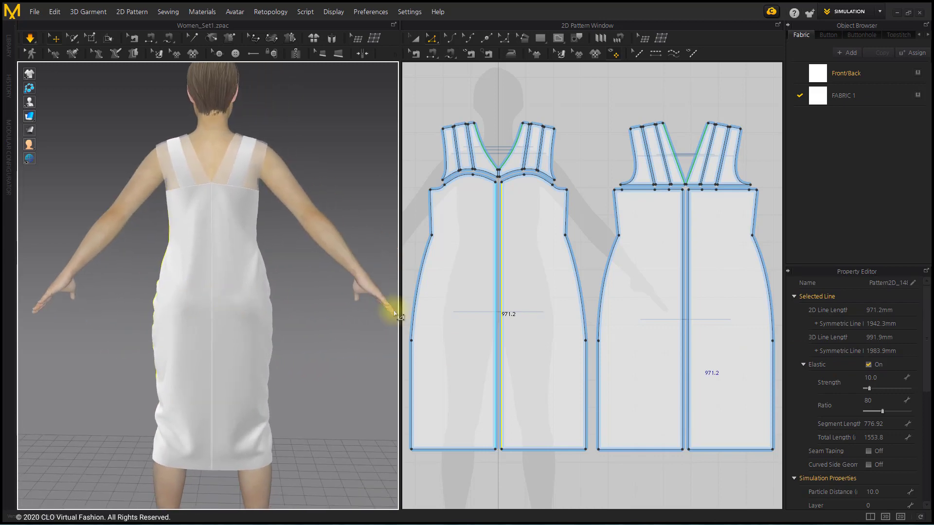
{"action": "left_click", "coordinate": [688, 278]}
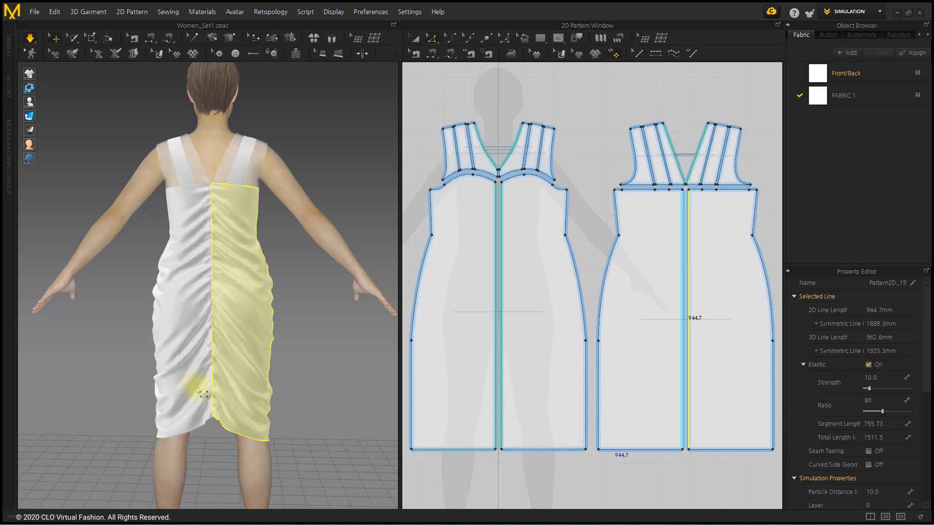
{"action": "left_click", "coordinate": [889, 402]}
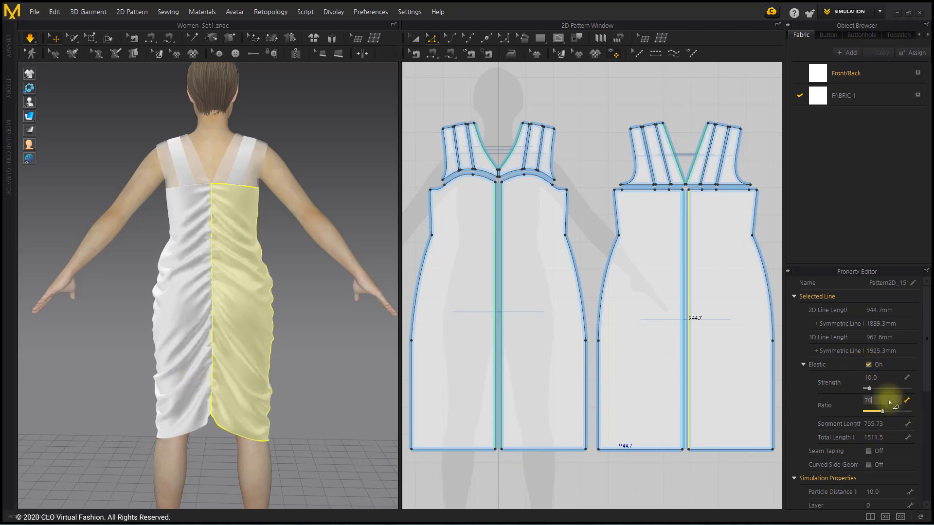
{"action": "type", "text": "70"}
{"action": "key", "text": "Return"}
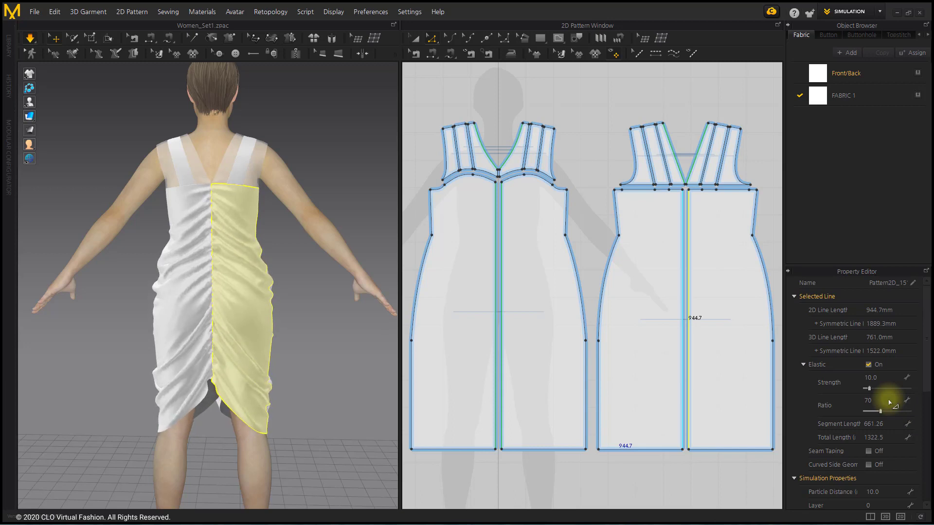
Step: Set the back centre seam's elastic ratio to 75
{"action": "left_click", "coordinate": [889, 402]}
{"action": "key", "text": "Return"}
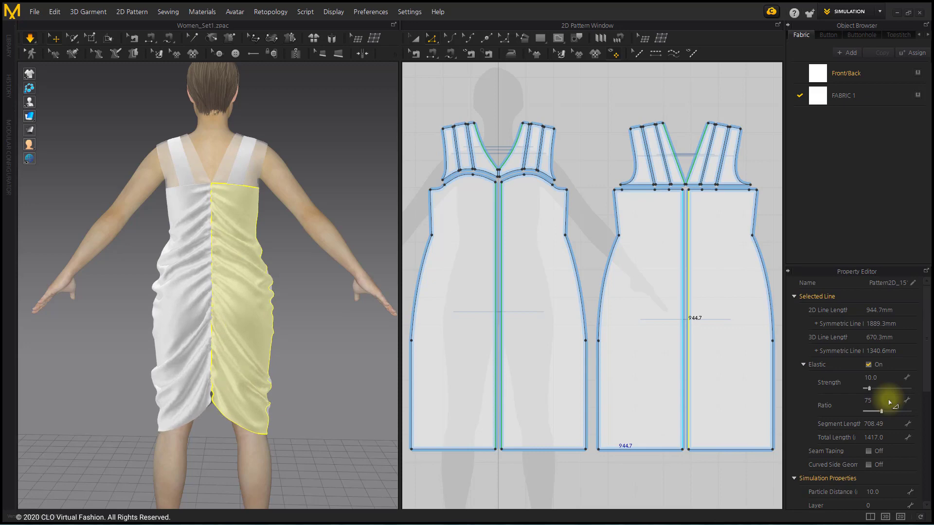
{"action": "right_click_drag", "start_coordinate": [121, 368], "coordinate": [297, 339]}
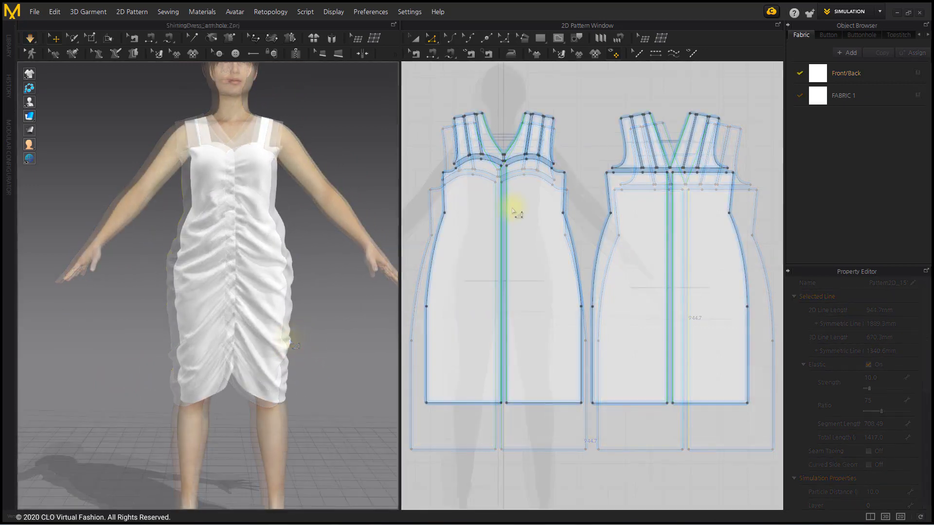
Step: Tack the sheer side panel to the front body across the armhole bulge with 0.0 mm thread length, and simulate
{"action": "scroll", "coordinate": [510, 208], "scroll_direction": "up", "scroll_amount": 3}
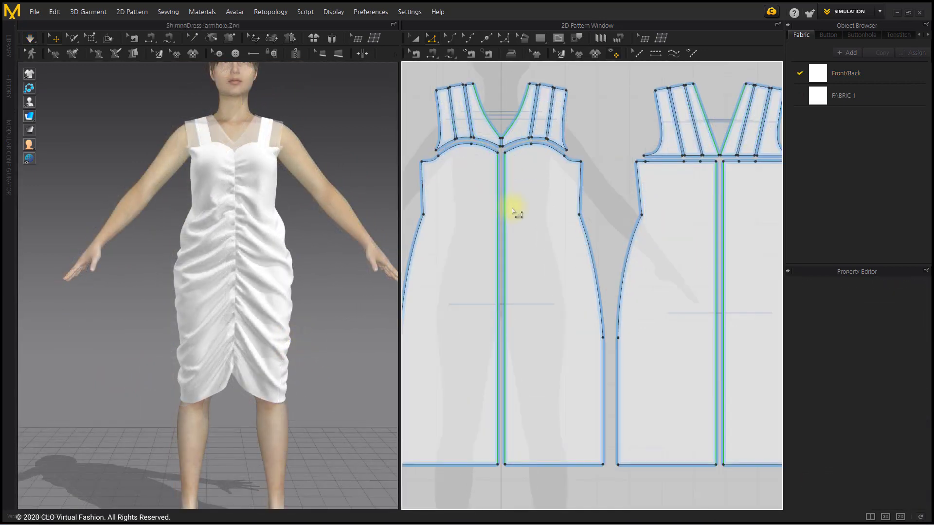
{"action": "scroll", "coordinate": [510, 209], "scroll_direction": "down", "scroll_amount": 3}
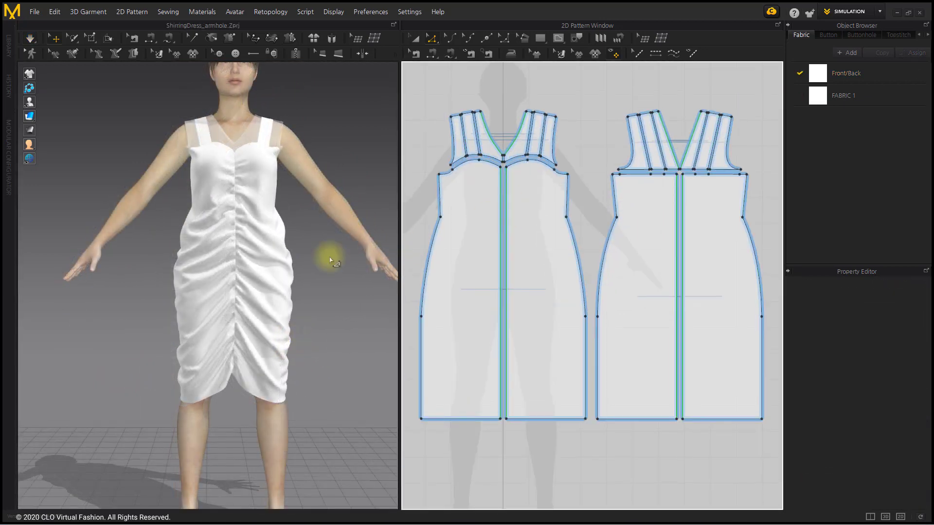
{"action": "scroll", "coordinate": [302, 118], "scroll_direction": "up", "scroll_amount": 2}
{"action": "scroll", "coordinate": [292, 246], "scroll_direction": "up", "scroll_amount": 6}
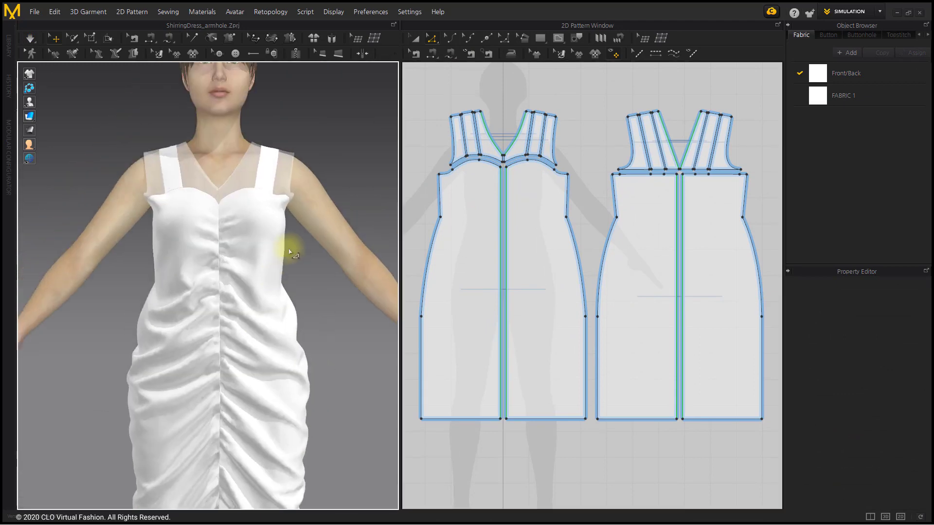
{"action": "right_click_drag", "start_coordinate": [316, 284], "coordinate": [326, 295]}
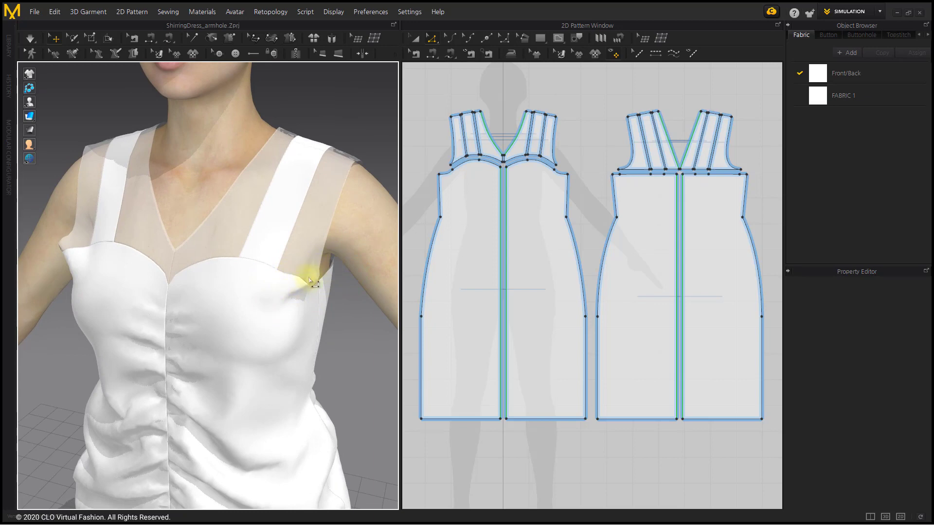
{"action": "middle_click_drag", "start_coordinate": [327, 263], "coordinate": [318, 260]}
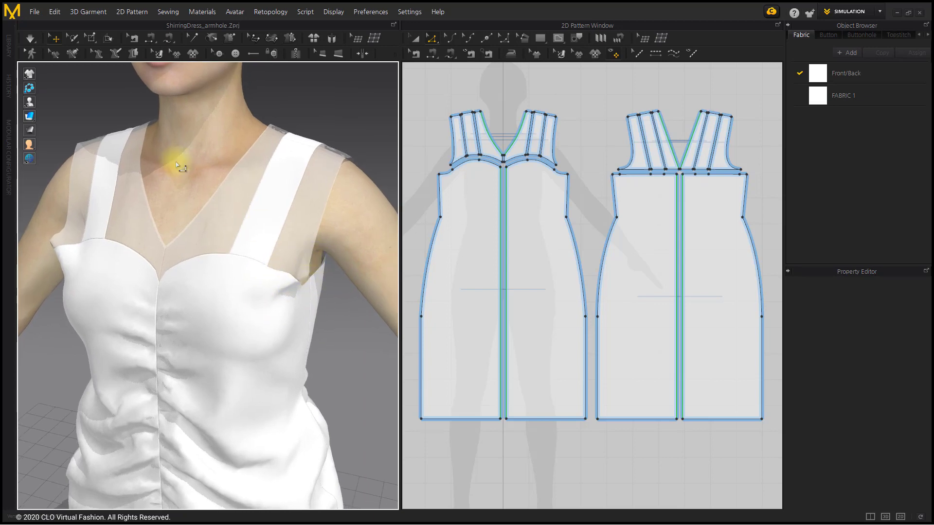
{"action": "left_click", "coordinate": [210, 39]}
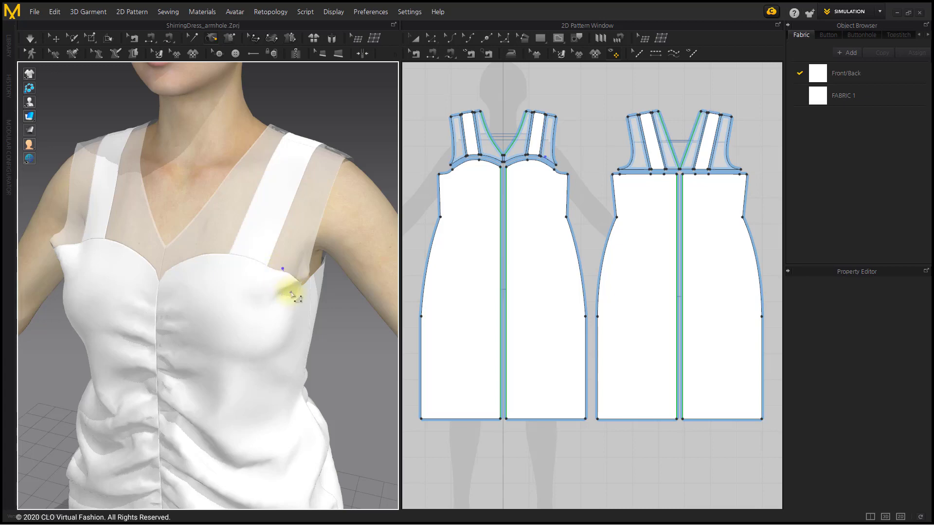
{"action": "left_click", "coordinate": [313, 308]}
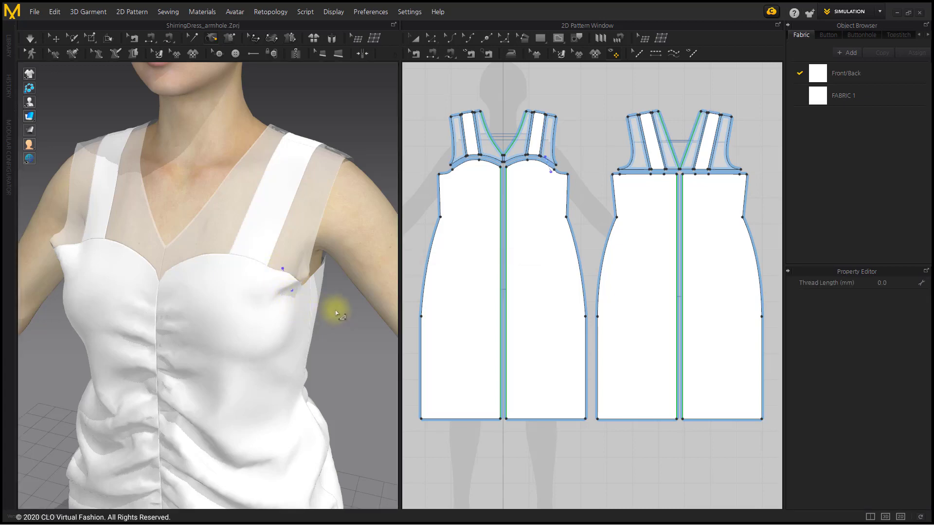
{"action": "key", "text": "space"}
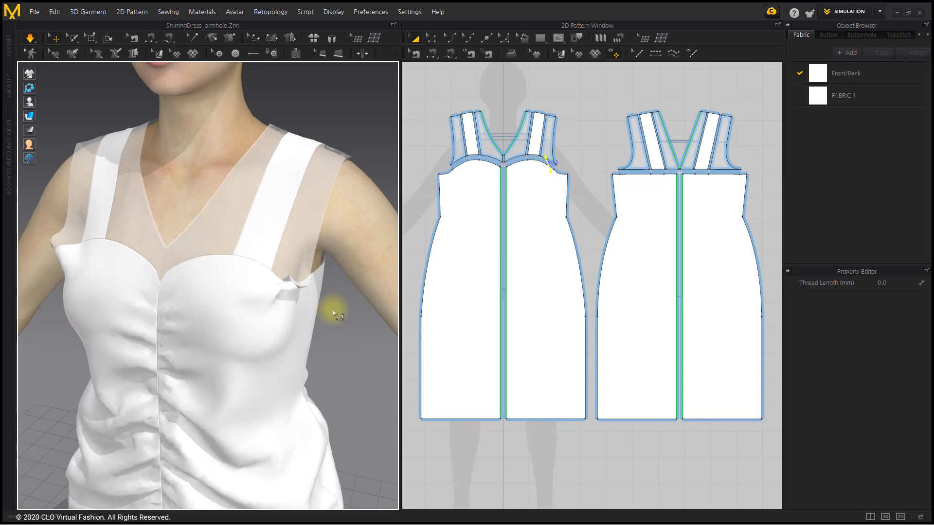
Step: Draw a dart outline on the front body from near the bust to the armhole, with sides about 91.1 mm and 84.7 mm
{"action": "left_click", "coordinate": [72, 53]}
{"action": "key", "text": "space"}
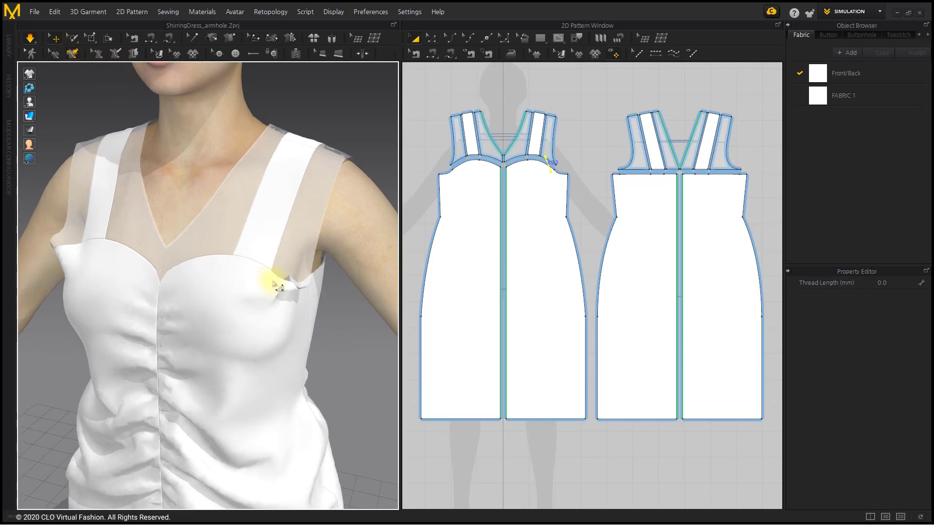
{"action": "scroll", "coordinate": [265, 256], "scroll_direction": "up", "scroll_amount": 5}
{"action": "left_click", "coordinate": [363, 227]}
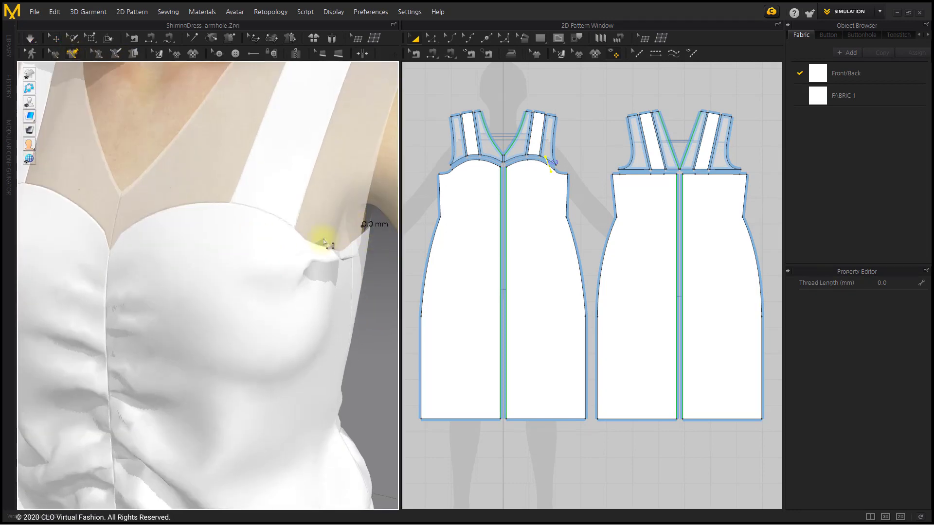
{"action": "right_click_drag", "start_coordinate": [306, 286], "coordinate": [313, 278]}
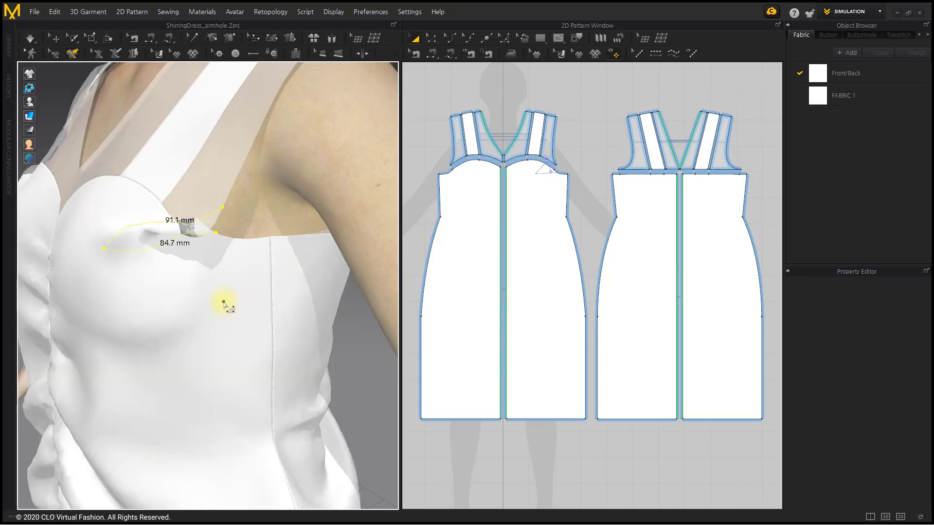
{"action": "right_click_drag", "start_coordinate": [170, 284], "coordinate": [250, 225]}
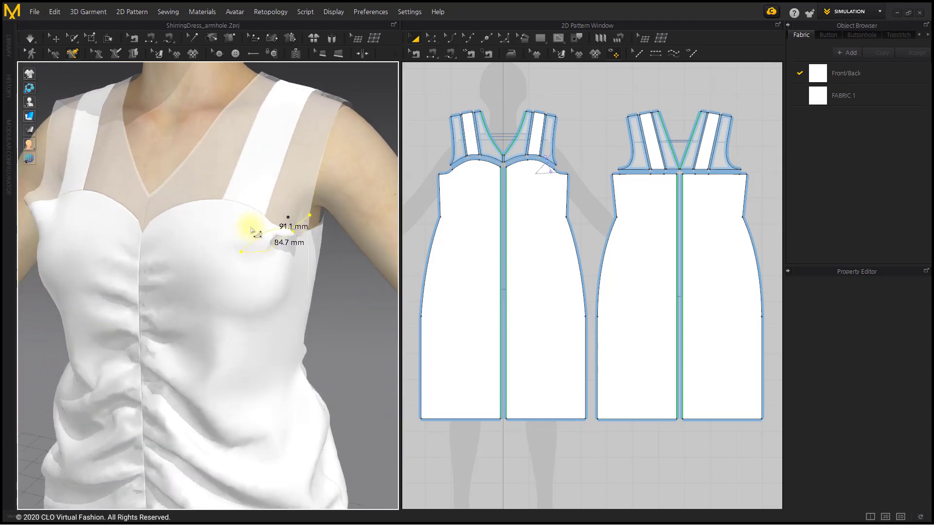
{"action": "scroll", "coordinate": [559, 163], "scroll_direction": "up", "scroll_amount": 5}
{"action": "scroll", "coordinate": [559, 163], "scroll_direction": "up", "scroll_amount": 3}
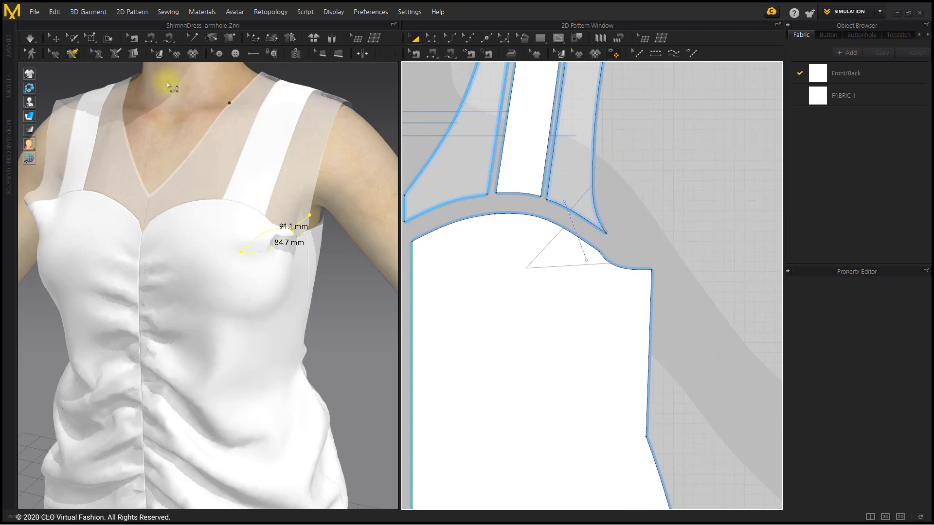
Step: Cut the front body and sheer side panel symmetrically along the dart outline and delete the cut-off pieces
{"action": "left_click", "coordinate": [54, 53]}
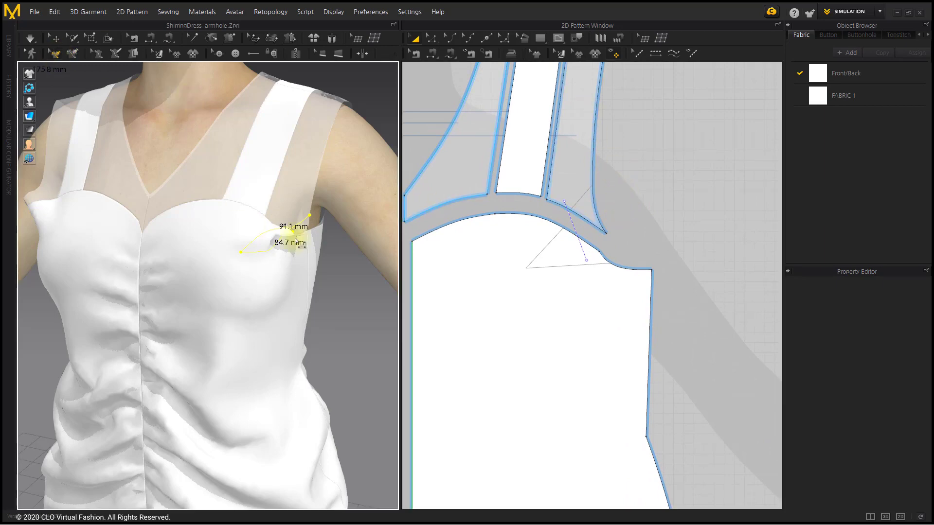
{"action": "right_click", "coordinate": [249, 253]}
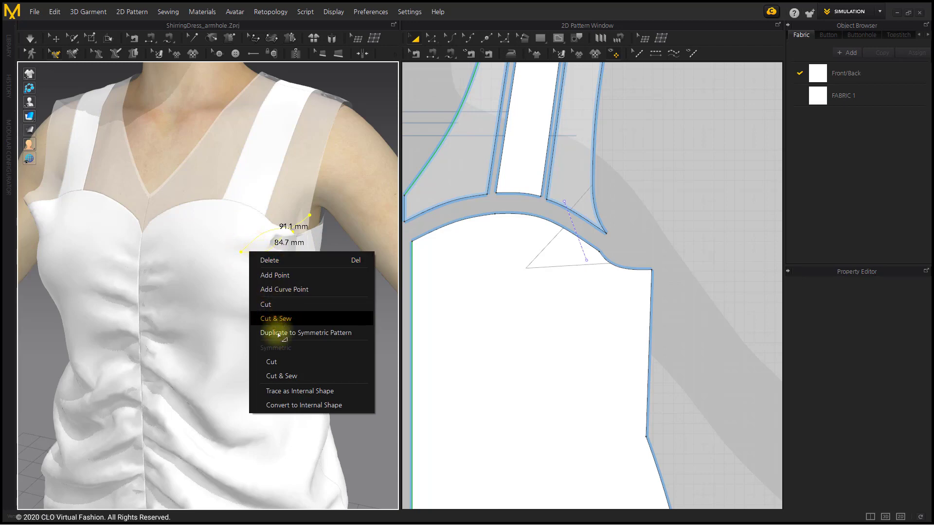
{"action": "left_click", "coordinate": [271, 361]}
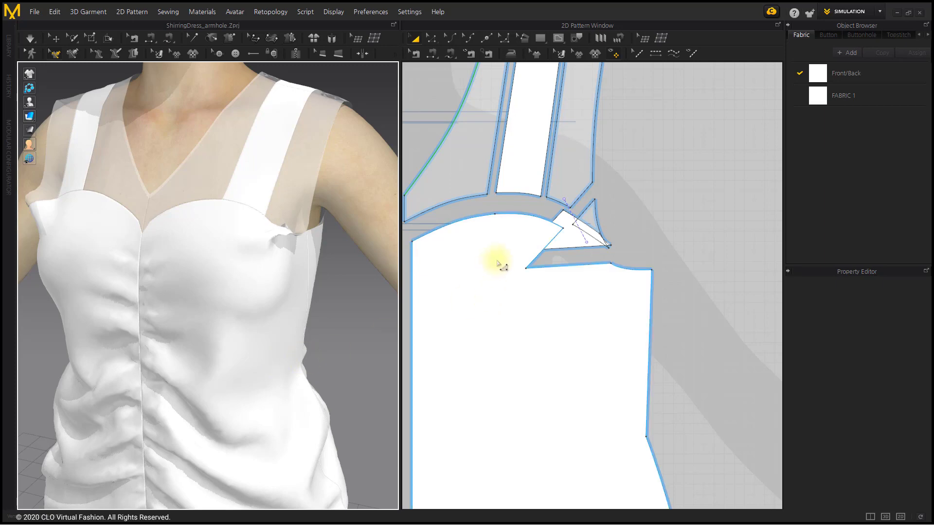
{"action": "left_click", "coordinate": [591, 223]}
{"action": "key", "text": "Delete"}
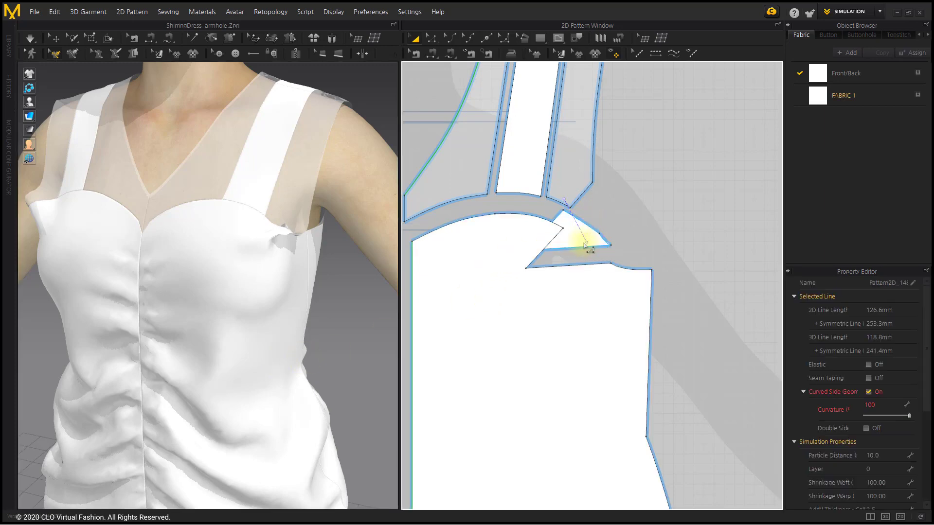
{"action": "left_click", "coordinate": [595, 240]}
{"action": "key", "text": "Delete"}
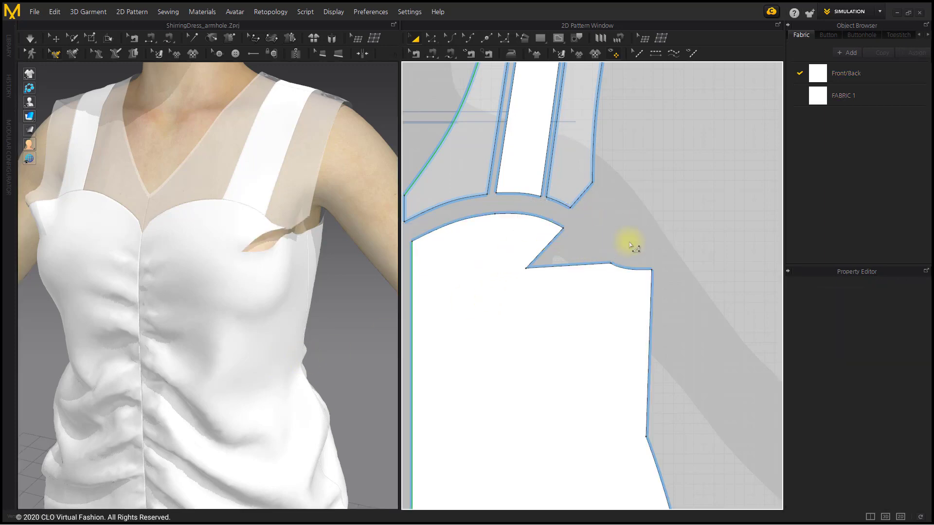
Step: Shorten the front body's dart by moving its tip about 36.2 mm toward the armhole, and check both dart legs' lengths
{"action": "left_click", "coordinate": [431, 39]}
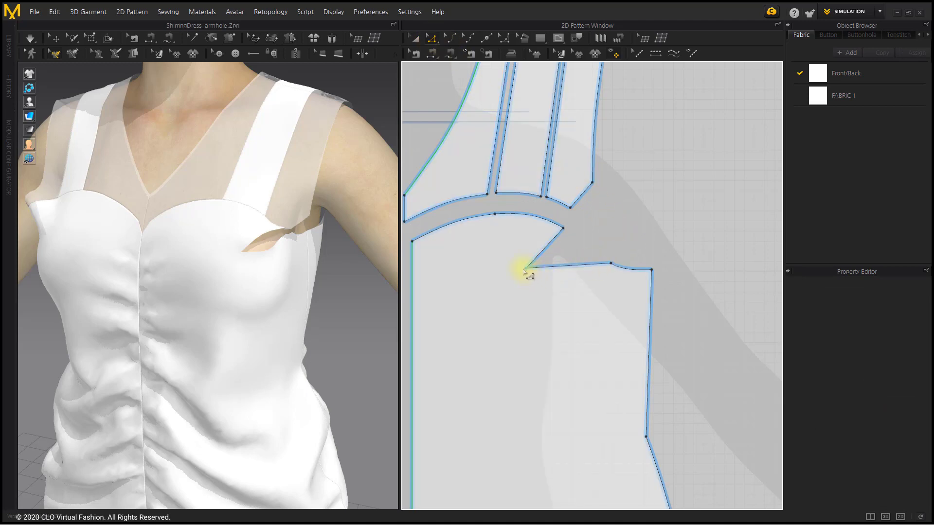
{"action": "left_click_drag", "start_coordinate": [524, 269], "coordinate": [556, 293]}
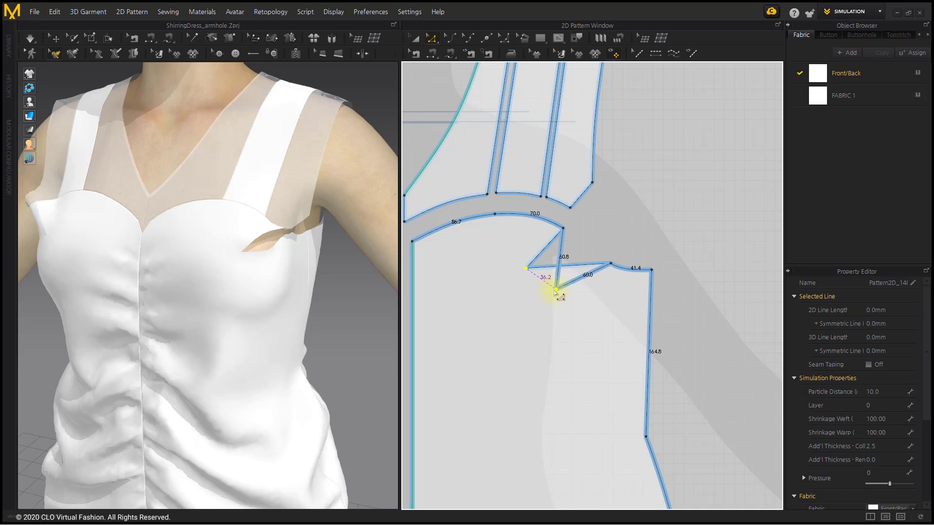
{"action": "left_click_drag", "start_coordinate": [555, 290], "coordinate": [556, 290]}
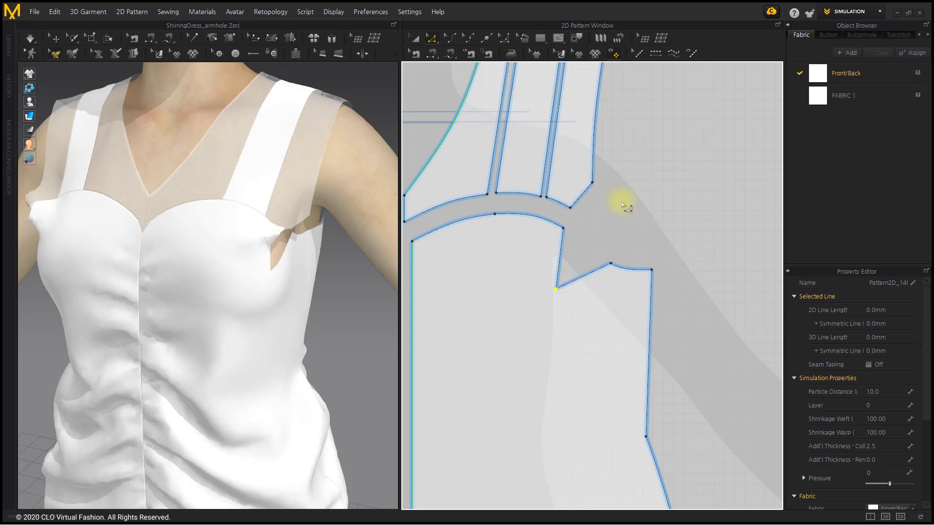
{"action": "left_click", "coordinate": [561, 249]}
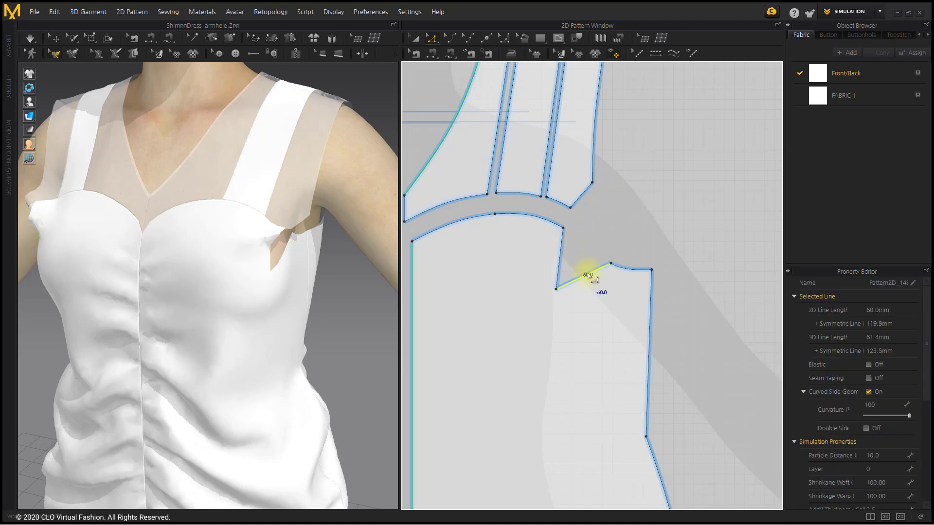
{"action": "left_click", "coordinate": [640, 207]}
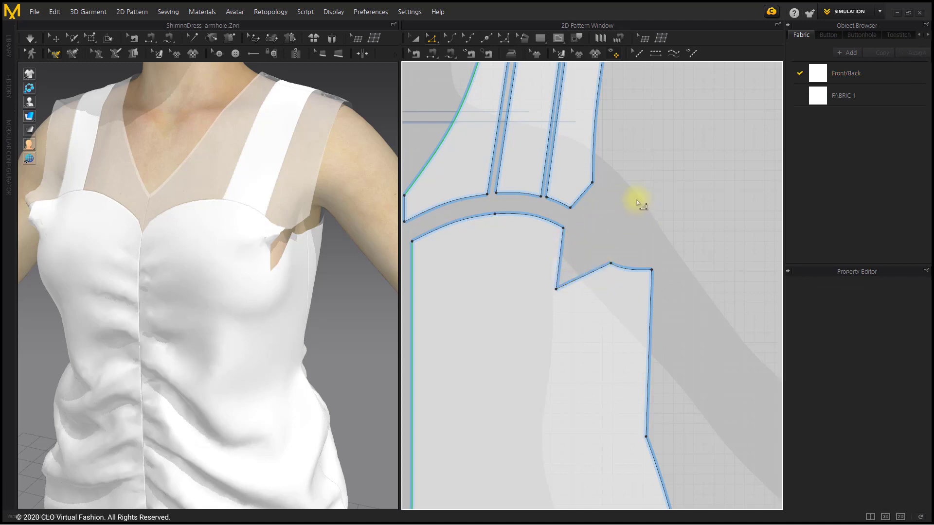
Step: Sew the two legs of the front body's dart together
{"action": "right_click_drag", "start_coordinate": [639, 204], "coordinate": [629, 217]}
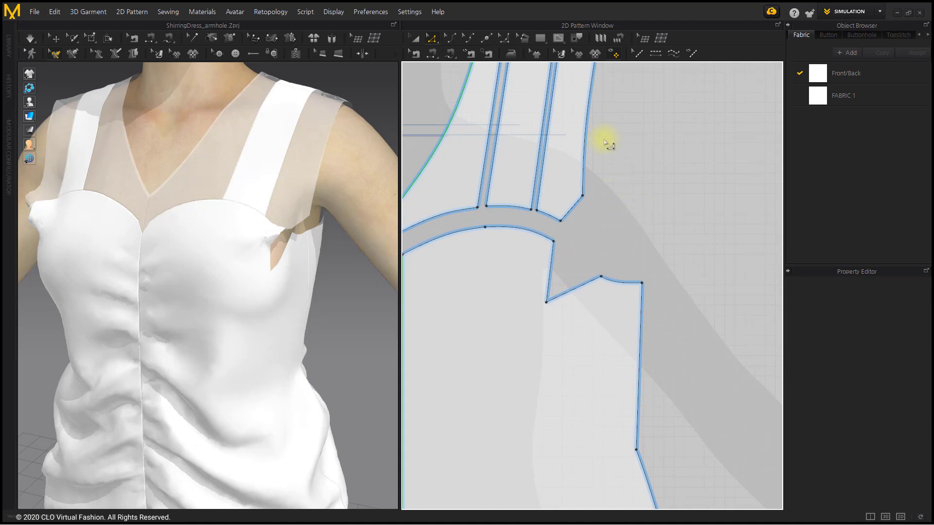
{"action": "left_click", "coordinate": [430, 53]}
{"action": "left_click", "coordinate": [551, 248]}
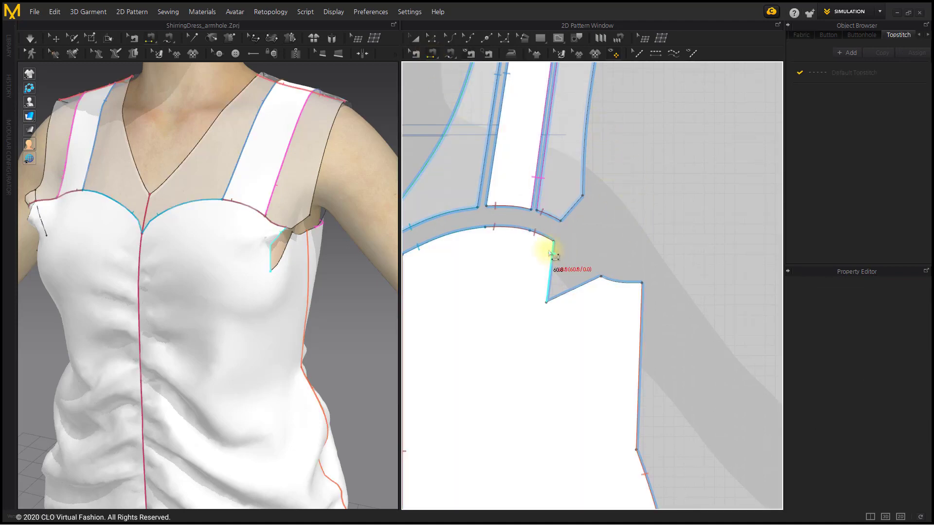
{"action": "left_click", "coordinate": [587, 282]}
{"action": "left_click", "coordinate": [623, 281]}
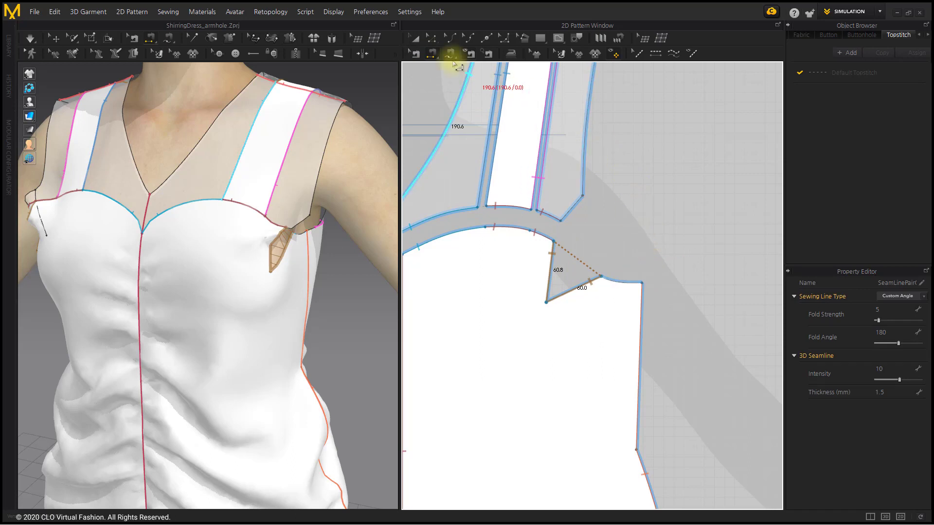
Step: Straighten the sheer side panel's armhole edge by removing its lower corner point, and simulate the dress with the dart closed
{"action": "left_click", "coordinate": [415, 38]}
{"action": "right_click_drag", "start_coordinate": [655, 213], "coordinate": [646, 222]}
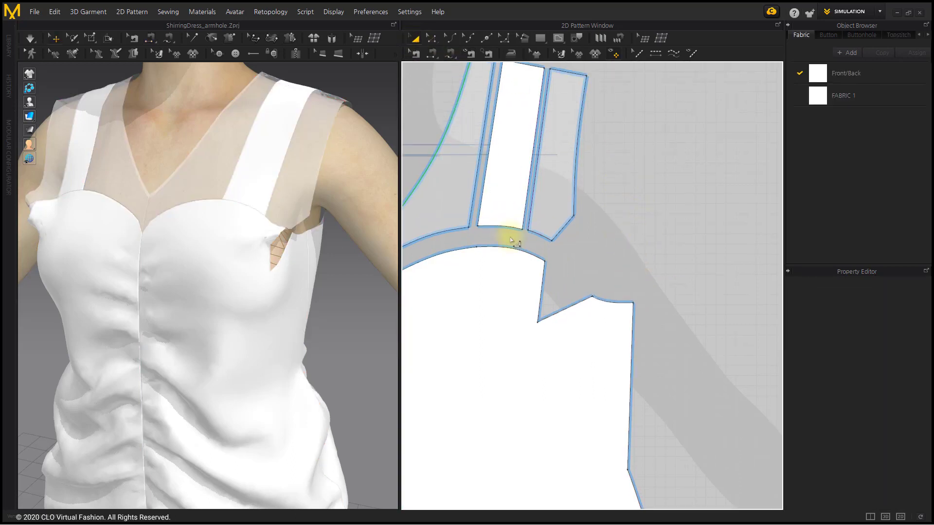
{"action": "right_click_drag", "start_coordinate": [349, 238], "coordinate": [323, 246]}
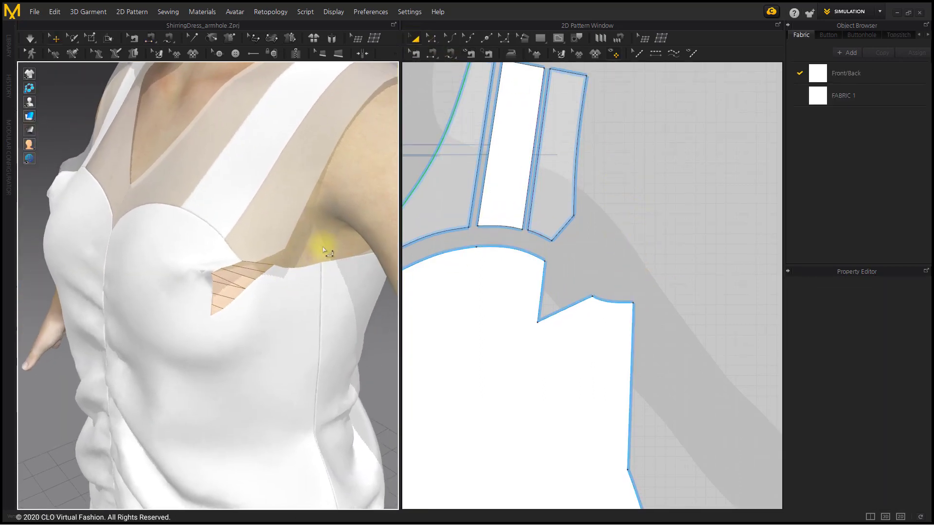
{"action": "left_click", "coordinate": [431, 37]}
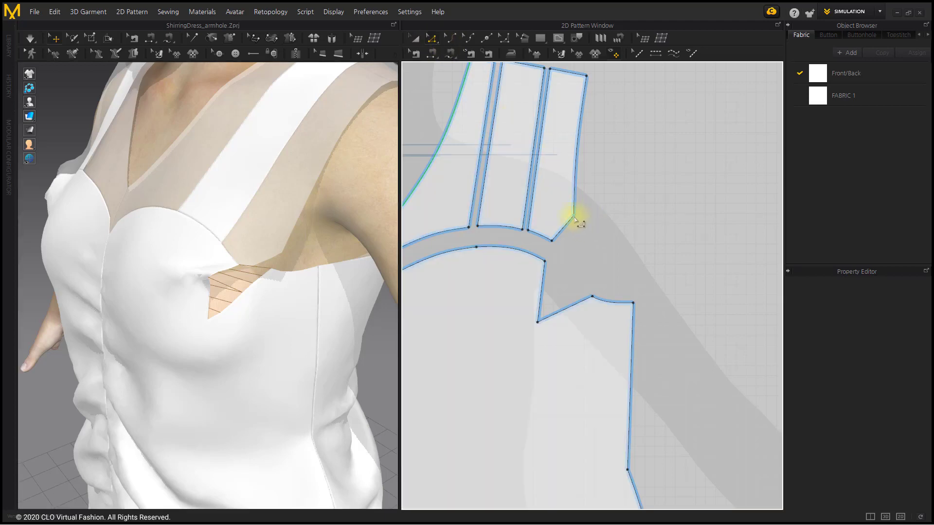
{"action": "left_click_drag", "start_coordinate": [575, 218], "coordinate": [570, 214]}
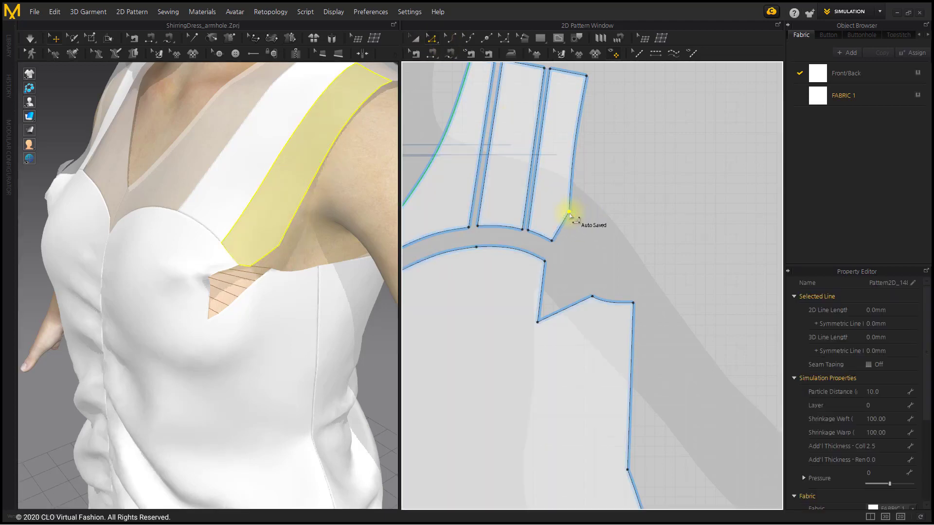
{"action": "left_click", "coordinate": [594, 218]}
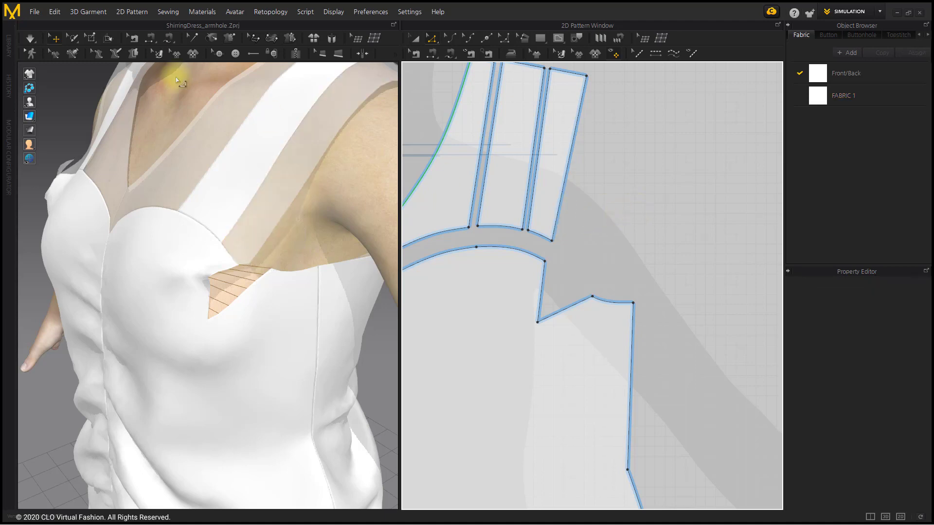
{"action": "left_click", "coordinate": [31, 38]}
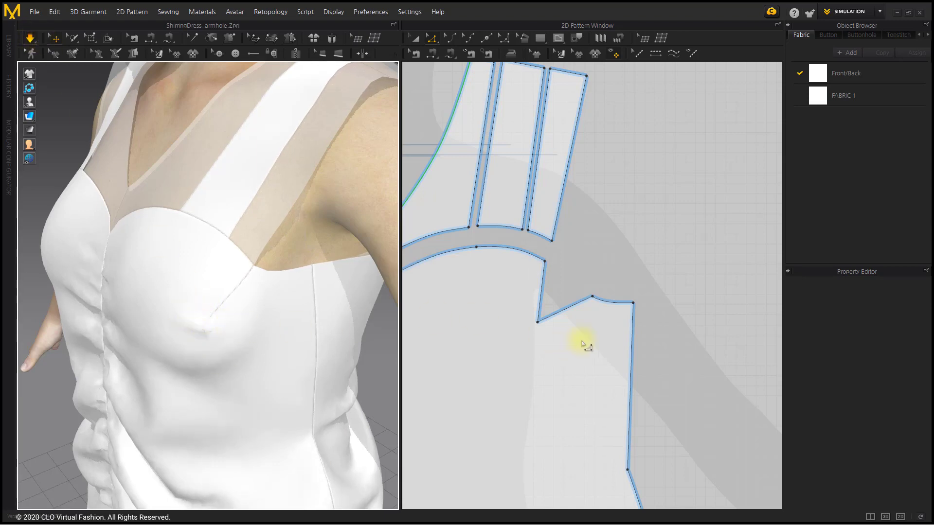
Step: Shrink the fabric around the front dart tip with the Steam Brush at -3% shrinkage, 50 mm size and 70% hardness
{"action": "left_click", "coordinate": [510, 53]}
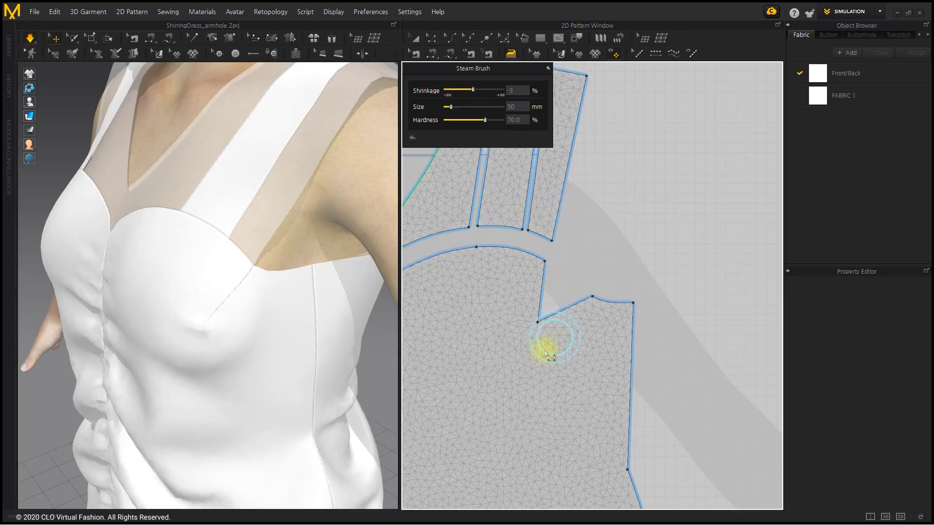
{"action": "mouse_move", "coordinate": [531, 316]}
{"action": "left_mouse_down"}
{"action": "mouse_move", "coordinate": [525, 323]}
{"action": "mouse_move", "coordinate": [529, 305]}
{"action": "mouse_move", "coordinate": [543, 318]}
{"action": "mouse_move", "coordinate": [535, 298]}
{"action": "left_mouse_up"}
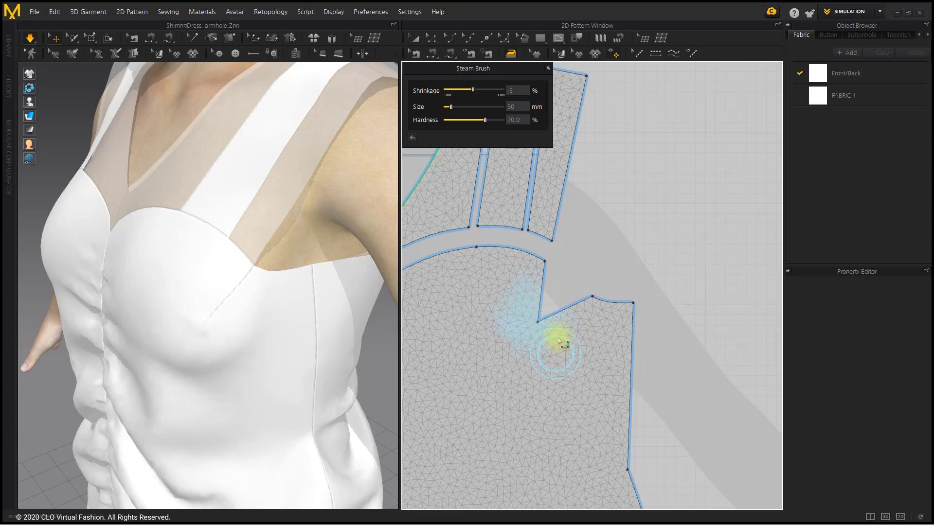
{"action": "left_click", "coordinate": [414, 38]}
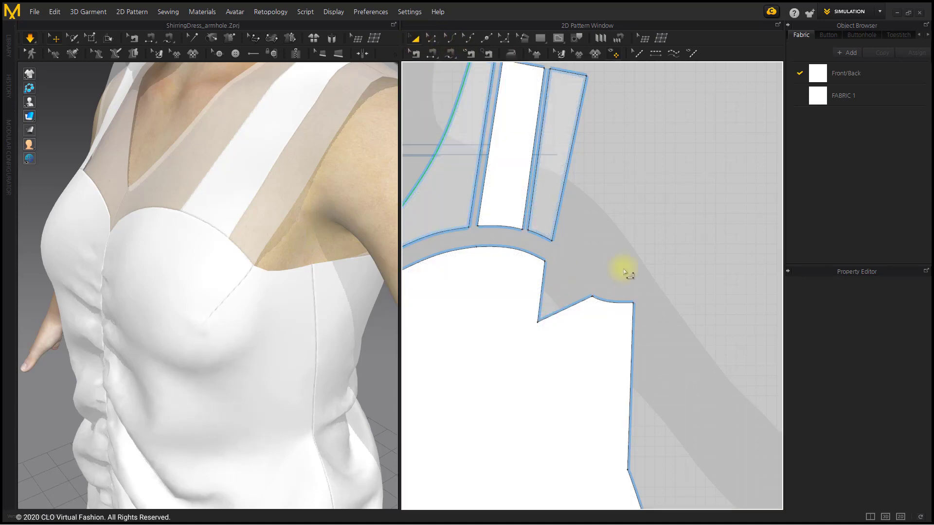
Step: Move the sheer side panel's lower armhole corner outward so its bottom edge becomes about 41.3 mm long
{"action": "scroll", "coordinate": [199, 333], "scroll_direction": "down", "scroll_amount": 5}
{"action": "right_click_drag", "start_coordinate": [138, 331], "coordinate": [80, 302]}
{"action": "scroll", "coordinate": [267, 278], "scroll_direction": "up", "scroll_amount": 5}
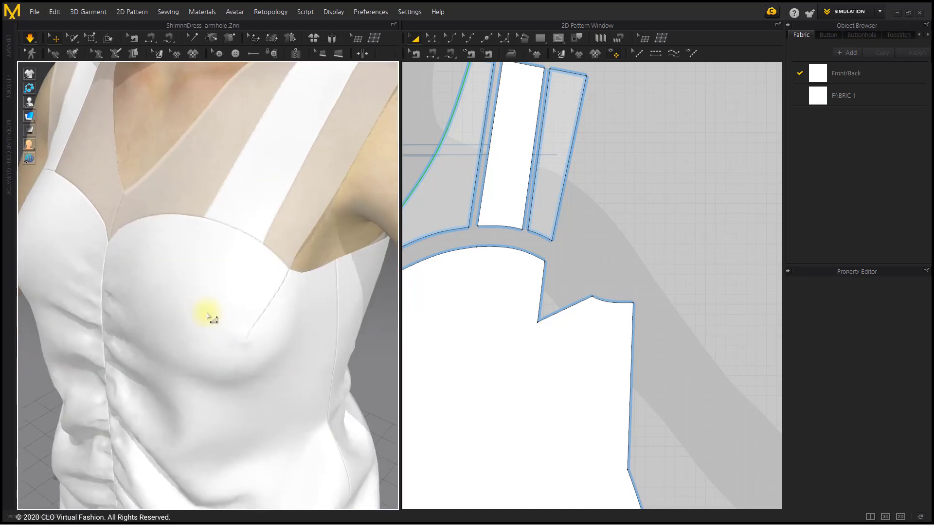
{"action": "right_click_drag", "start_coordinate": [206, 312], "coordinate": [194, 313]}
{"action": "left_click", "coordinate": [281, 251]}
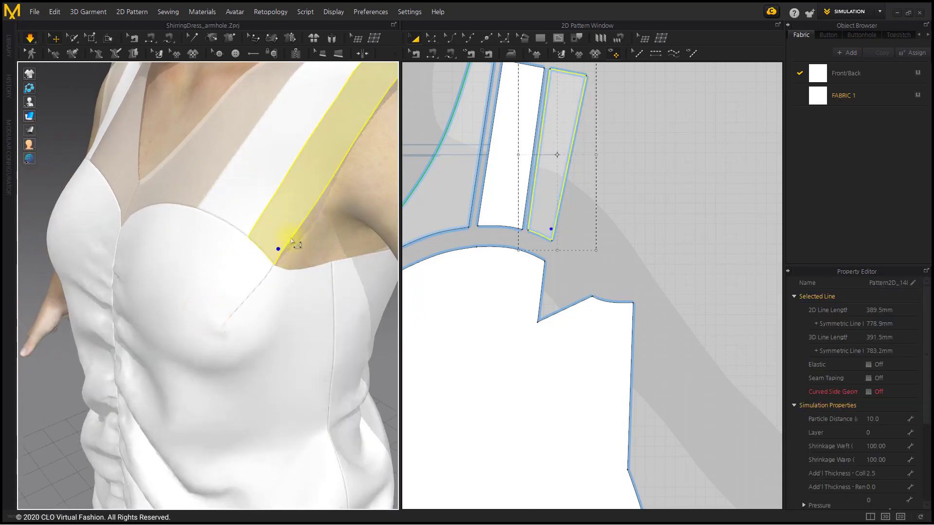
{"action": "left_click", "coordinate": [620, 244]}
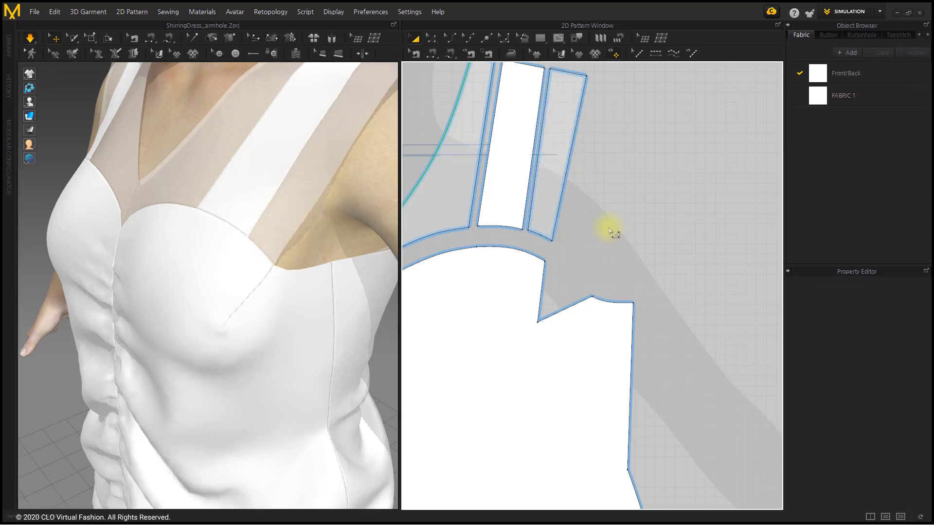
{"action": "right_click_drag", "start_coordinate": [608, 229], "coordinate": [598, 223]}
{"action": "left_click", "coordinate": [430, 38]}
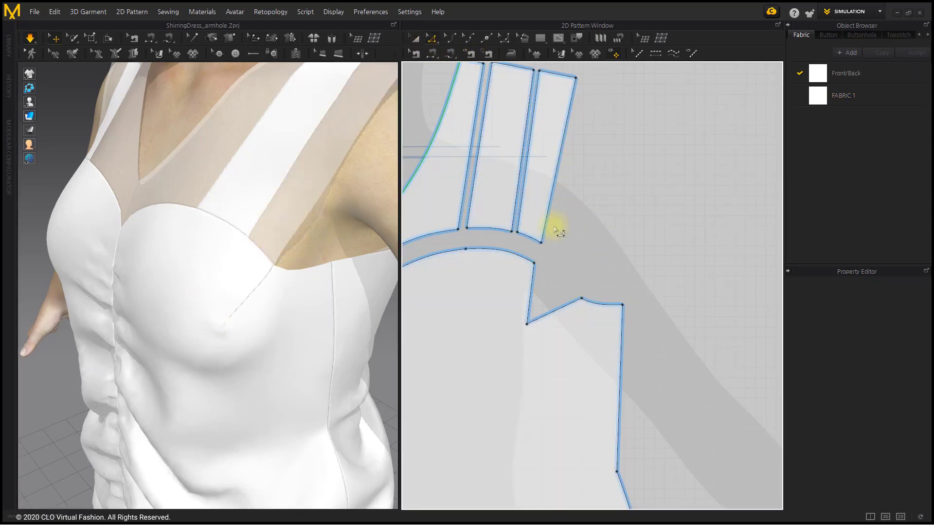
{"action": "left_click_drag", "start_coordinate": [542, 245], "coordinate": [554, 252]}
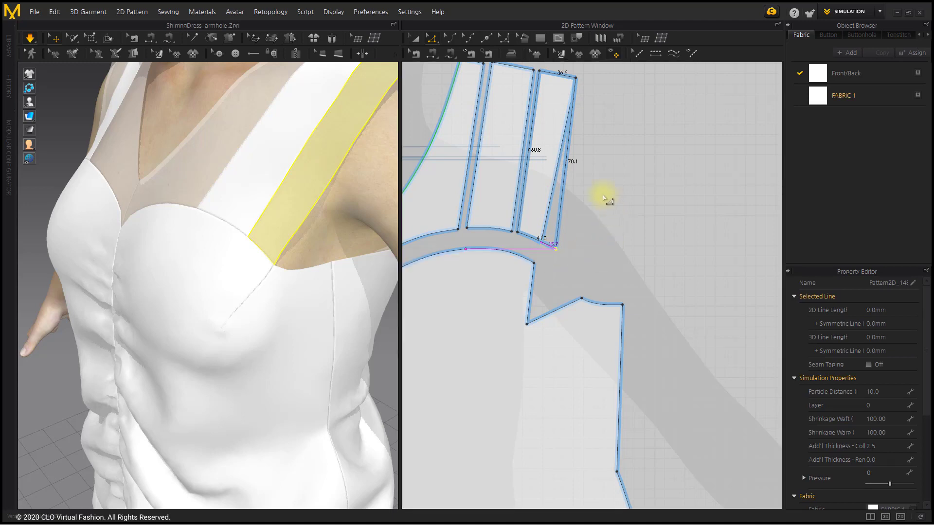
Step: Curve the sheer side panel's armhole edge inward to a length of about 171.7 mm
{"action": "left_click", "coordinate": [471, 41]}
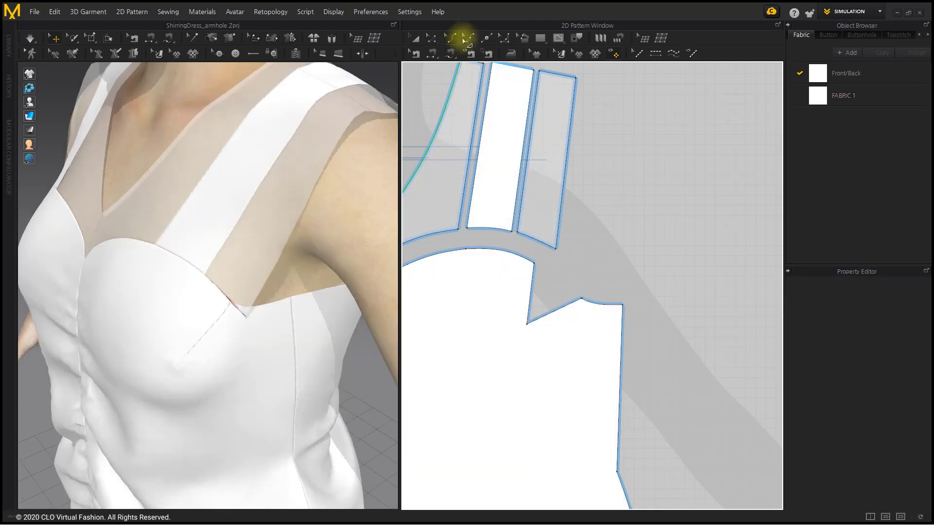
{"action": "left_click_drag", "start_coordinate": [570, 129], "coordinate": [554, 199]}
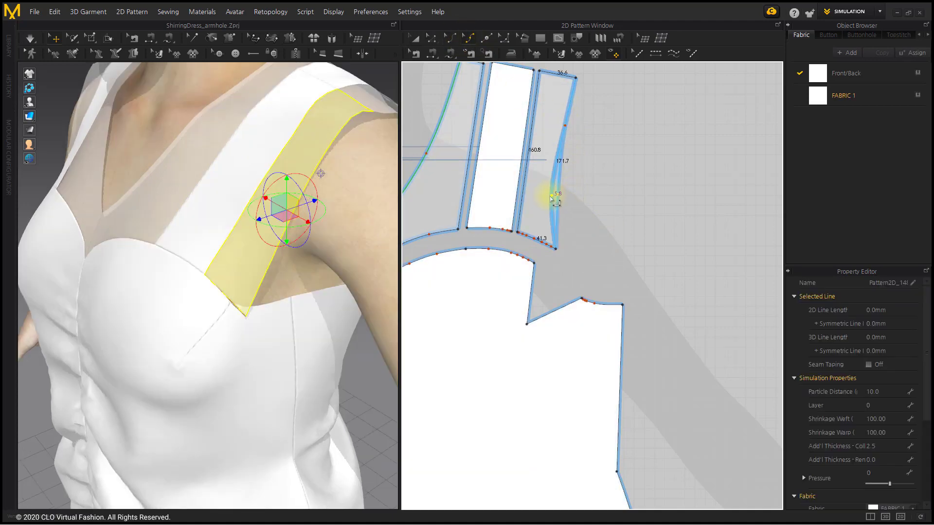
{"action": "left_click", "coordinate": [586, 202]}
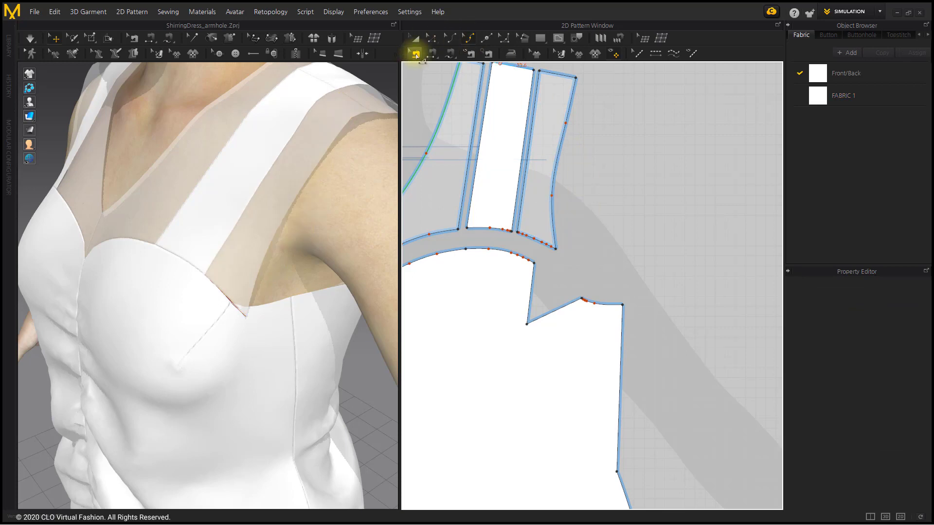
Step: Delete the seam joining the sheer side panel's bottom edge to the front body's top edge
{"action": "left_click", "coordinate": [415, 53]}
{"action": "left_click", "coordinate": [539, 248]}
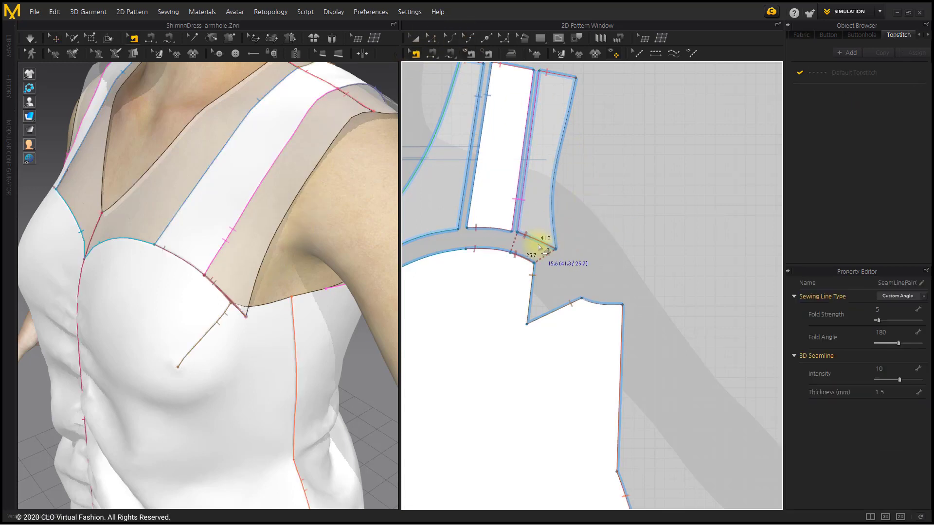
{"action": "key", "text": "Delete"}
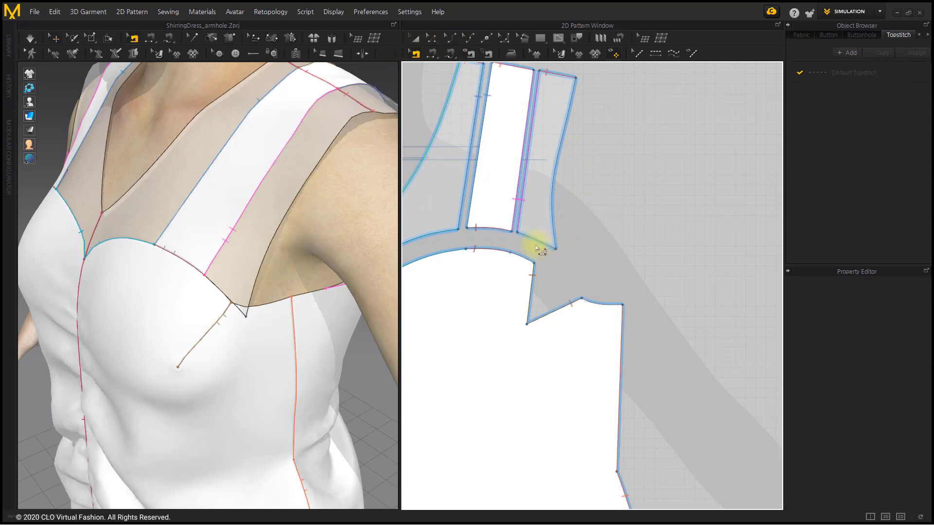
Step: Free-sew the sheer side panel's bottom edge to the front body's top edge in two segments around the dart opening, 25.7 mm and 15.6 mm long
{"action": "left_click", "coordinate": [451, 56]}
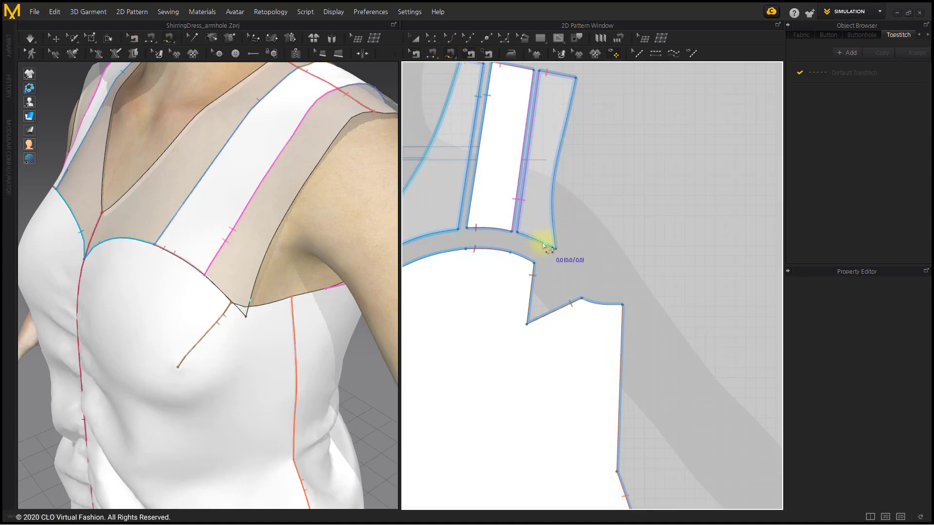
{"action": "left_click", "coordinate": [517, 233]}
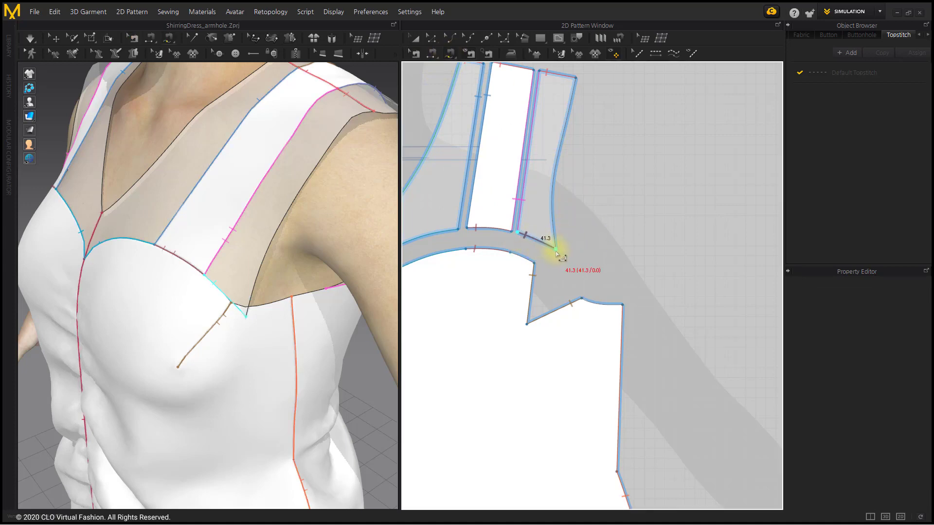
{"action": "left_click", "coordinate": [555, 249]}
{"action": "left_click", "coordinate": [514, 253]}
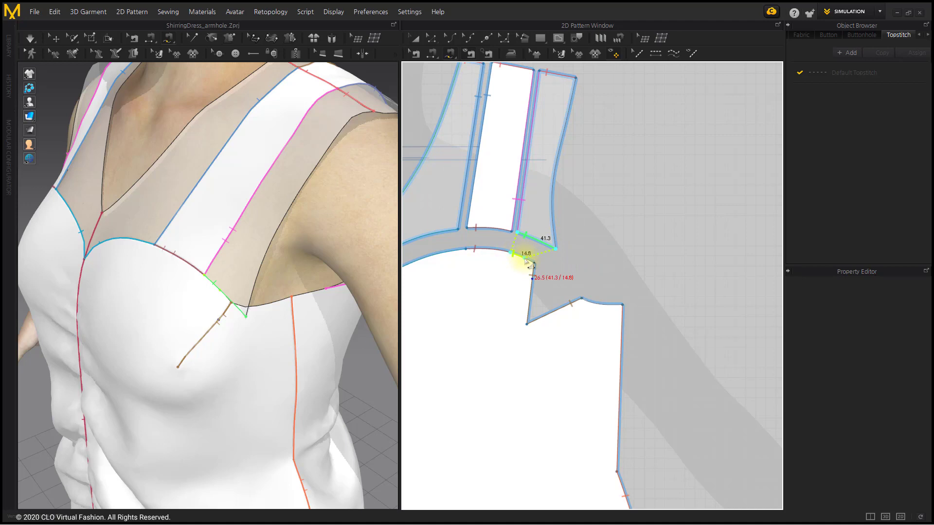
{"action": "left_click", "coordinate": [534, 263]}
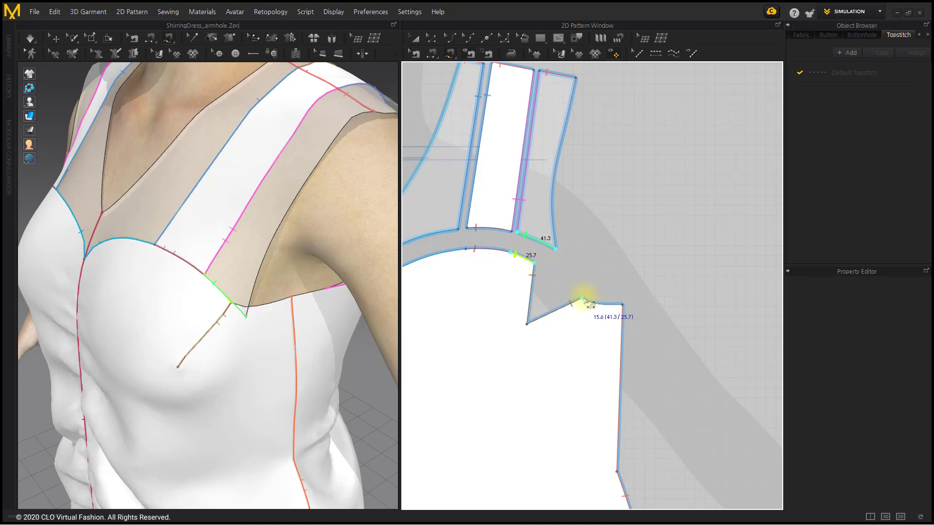
{"action": "left_click", "coordinate": [583, 298]}
{"action": "left_click", "coordinate": [597, 305]}
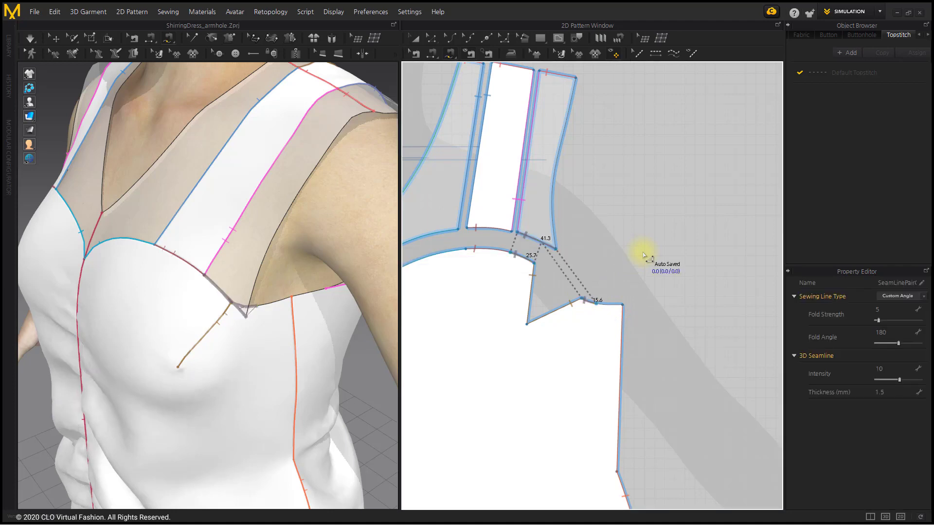
Step: Simulate the garment to drape the newly sewn sheer side panel onto the front body
{"action": "left_click", "coordinate": [413, 38]}
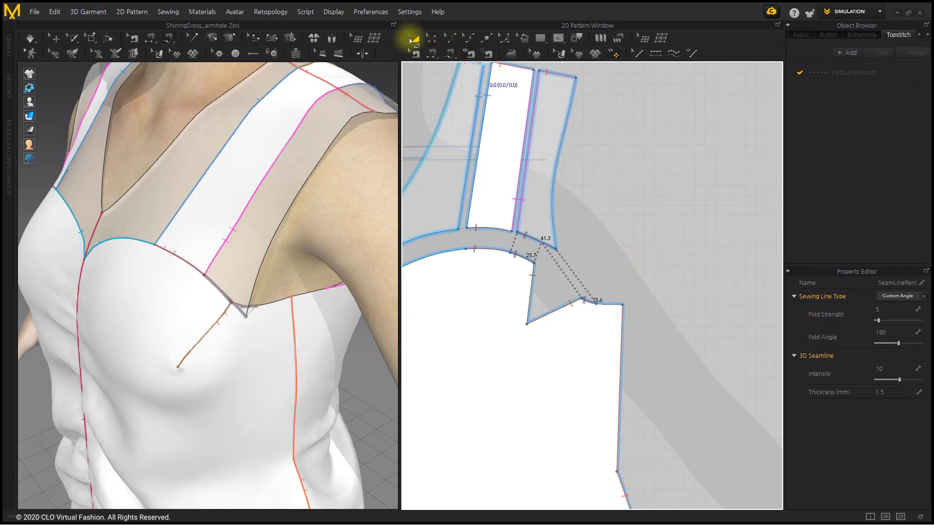
{"action": "left_click", "coordinate": [30, 39]}
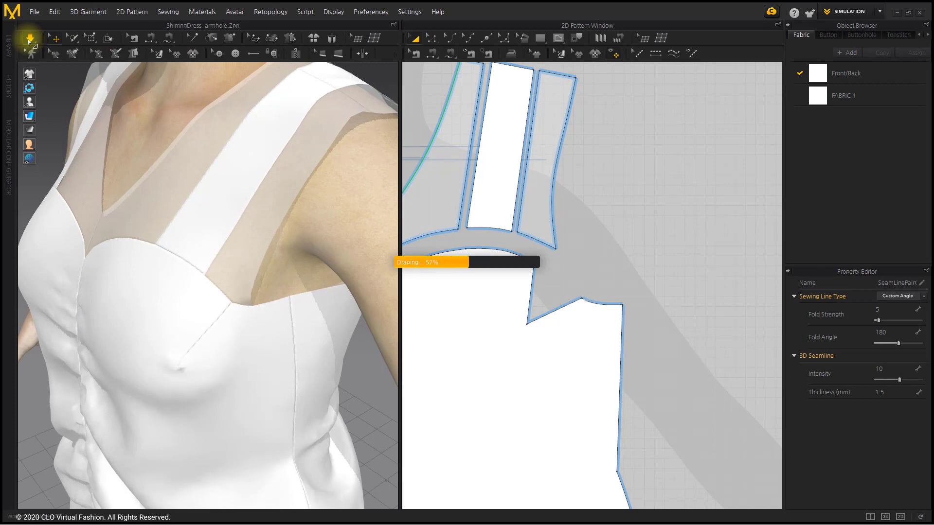
{"action": "left_click", "coordinate": [647, 249]}
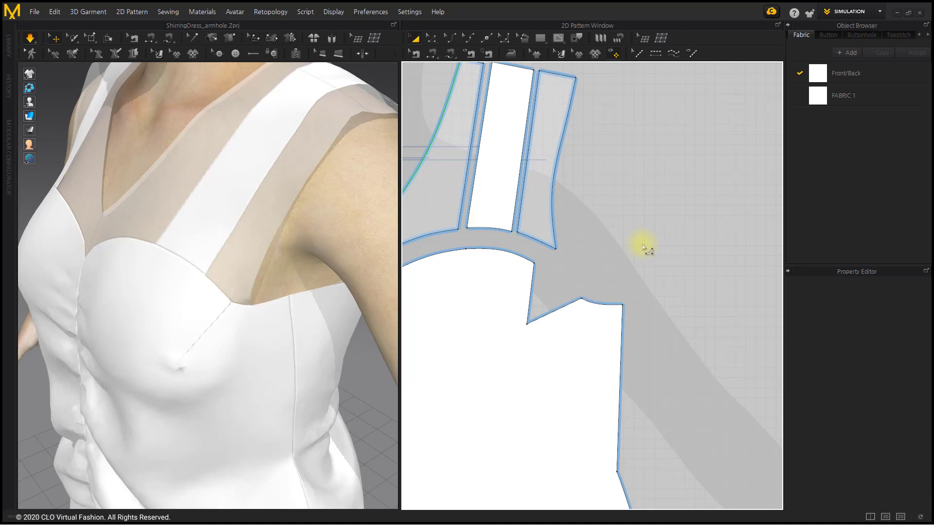
Step: Raise both upper end points of the front body's dart opening together by a small amount
{"action": "middle_click_drag", "start_coordinate": [644, 241], "coordinate": [645, 239]}
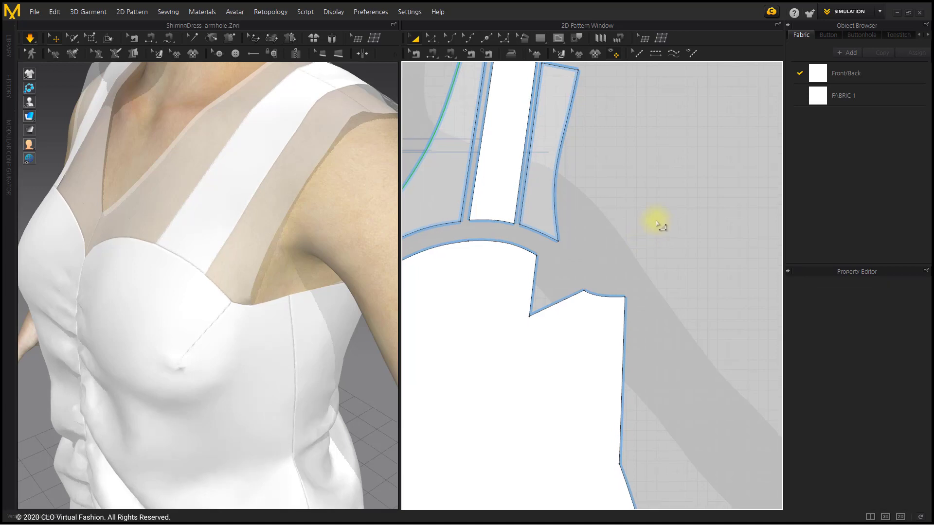
{"action": "left_click", "coordinate": [431, 38]}
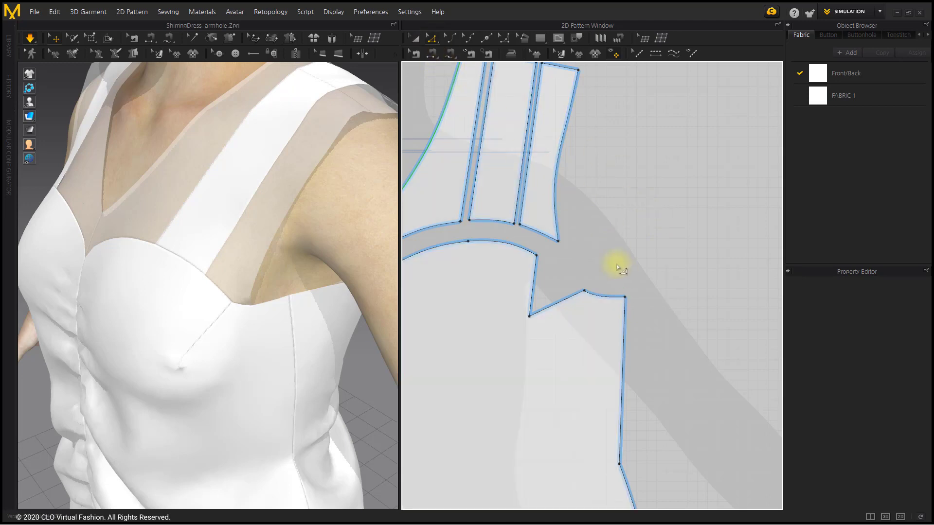
{"action": "scroll", "coordinate": [619, 267], "scroll_direction": "up", "scroll_amount": 2}
{"action": "middle_click_drag", "start_coordinate": [619, 256], "coordinate": [670, 203]}
{"action": "scroll", "coordinate": [653, 210], "scroll_direction": "up", "scroll_amount": 1}
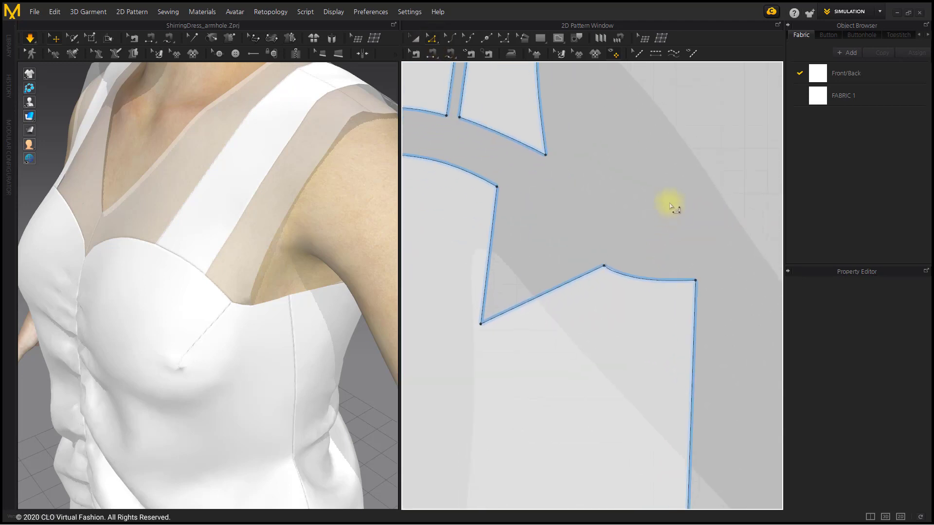
{"action": "left_click", "coordinate": [495, 187]}
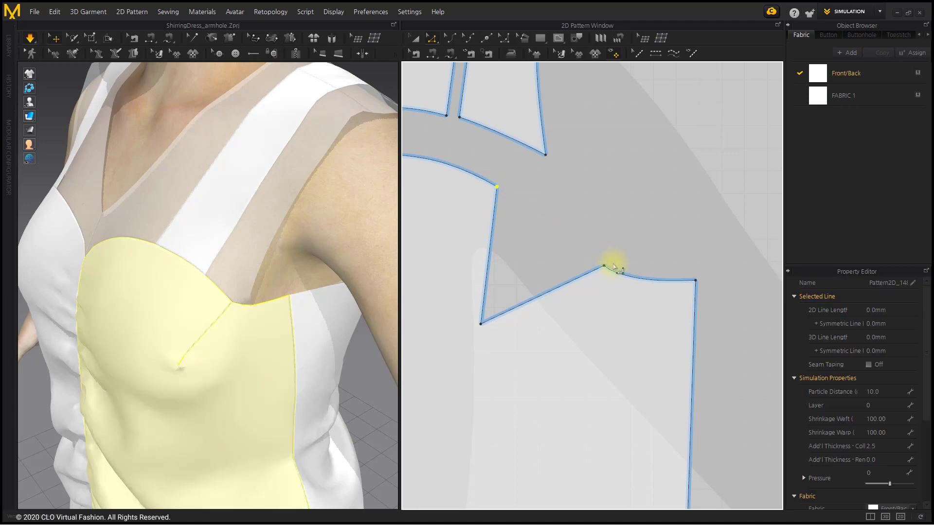
{"action": "left_click_drag", "start_coordinate": [604, 265], "coordinate": [606, 256]}
{"action": "left_click", "coordinate": [652, 219]}
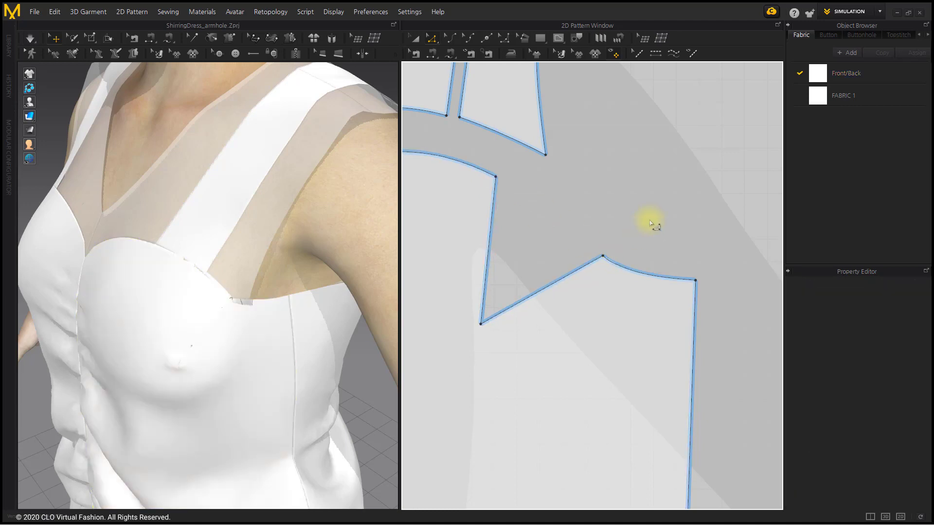
Step: Delete the crowded curve points on the armhole edge beside the dart opening and reshape the edge into a deeper inward curve
{"action": "left_click", "coordinate": [468, 42]}
{"action": "scroll", "coordinate": [627, 247], "scroll_direction": "up", "scroll_amount": 3}
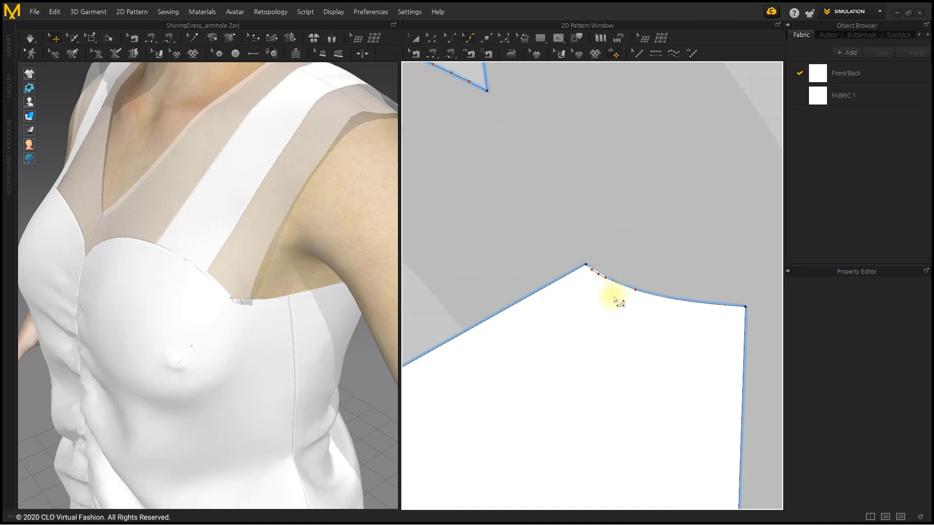
{"action": "left_click_drag", "start_coordinate": [614, 296], "coordinate": [608, 265]}
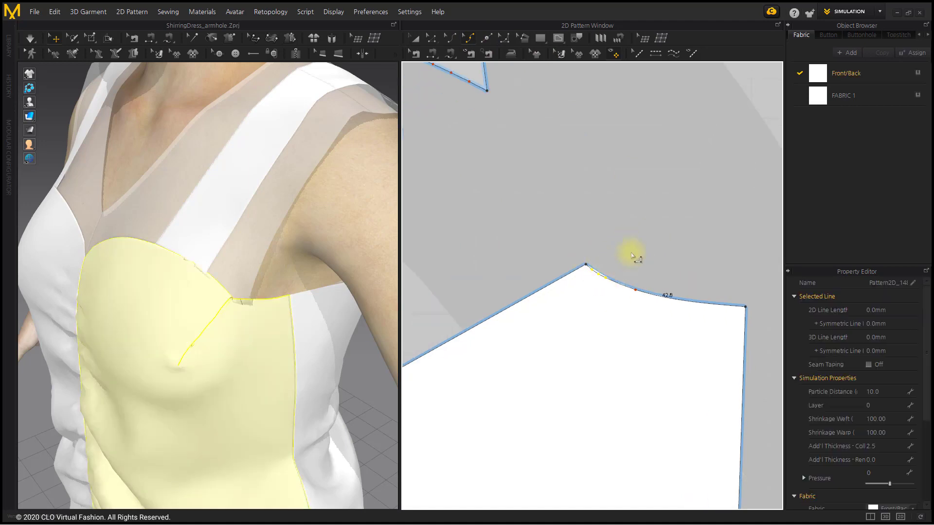
{"action": "key", "text": "Delete"}
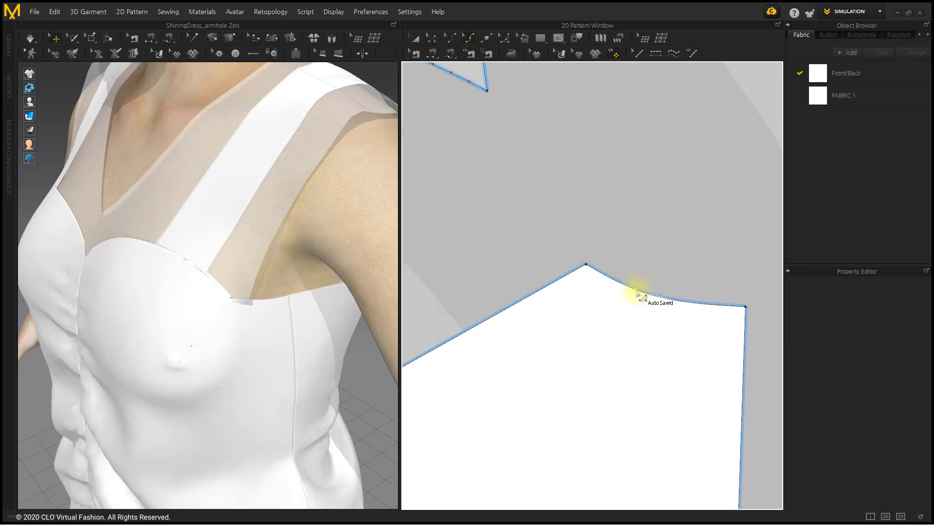
{"action": "left_click_drag", "start_coordinate": [640, 292], "coordinate": [600, 283]}
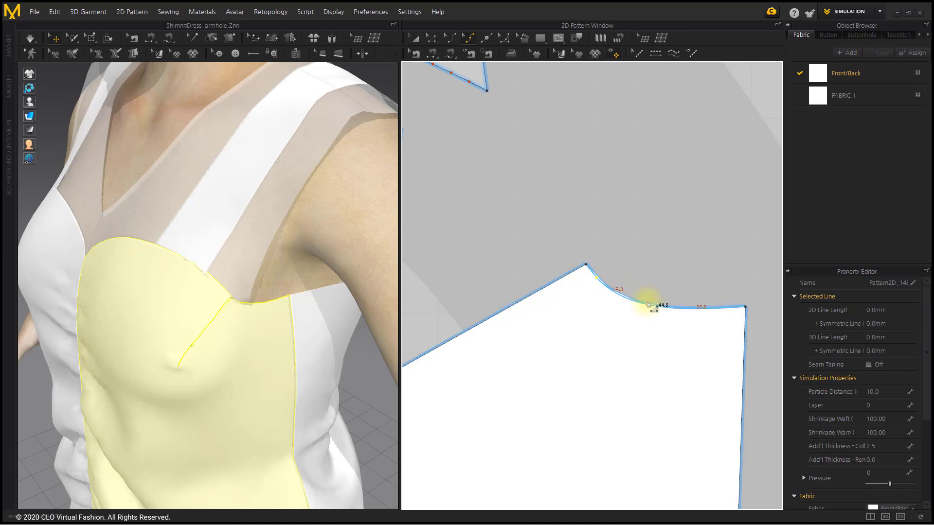
{"action": "left_click_drag", "start_coordinate": [648, 304], "coordinate": [647, 299]}
{"action": "left_click", "coordinate": [676, 264]}
Step: Remove two curve points from the front body's top edge near the dart and lower the remaining one into a smooth inward curve
{"action": "scroll", "coordinate": [666, 255], "scroll_direction": "down", "scroll_amount": 2}
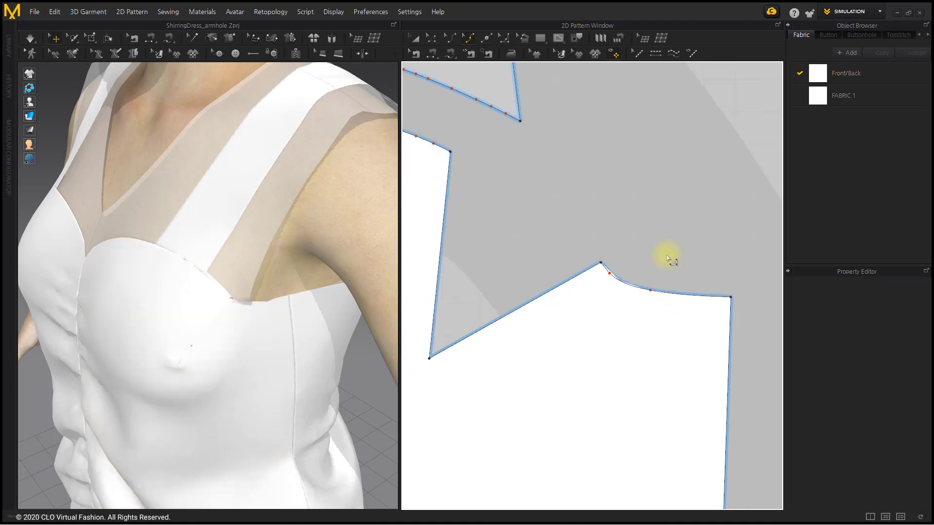
{"action": "scroll", "coordinate": [673, 291], "scroll_direction": "down", "scroll_amount": 3}
{"action": "scroll", "coordinate": [627, 267], "scroll_direction": "up", "scroll_amount": 2}
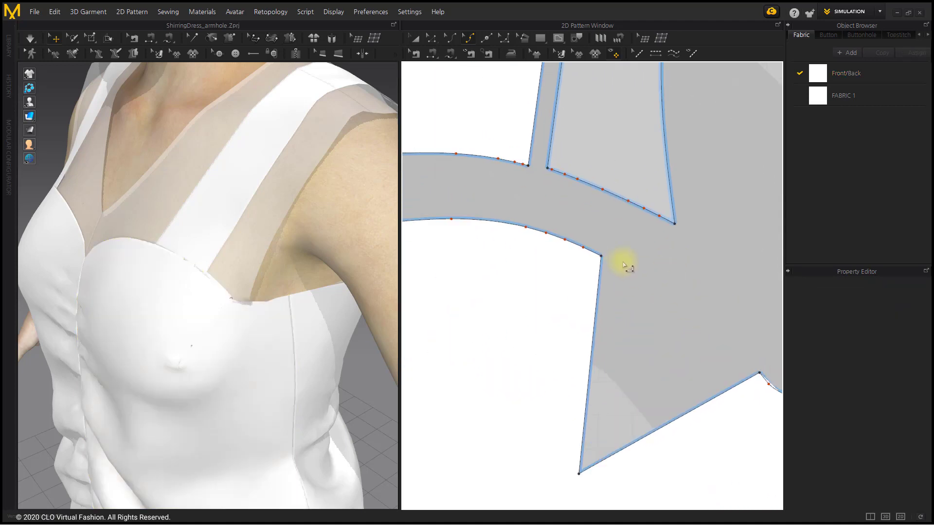
{"action": "scroll", "coordinate": [624, 264], "scroll_direction": "up", "scroll_amount": 2}
{"action": "left_click_drag", "start_coordinate": [589, 252], "coordinate": [594, 258]}
{"action": "left_click", "coordinate": [603, 231]}
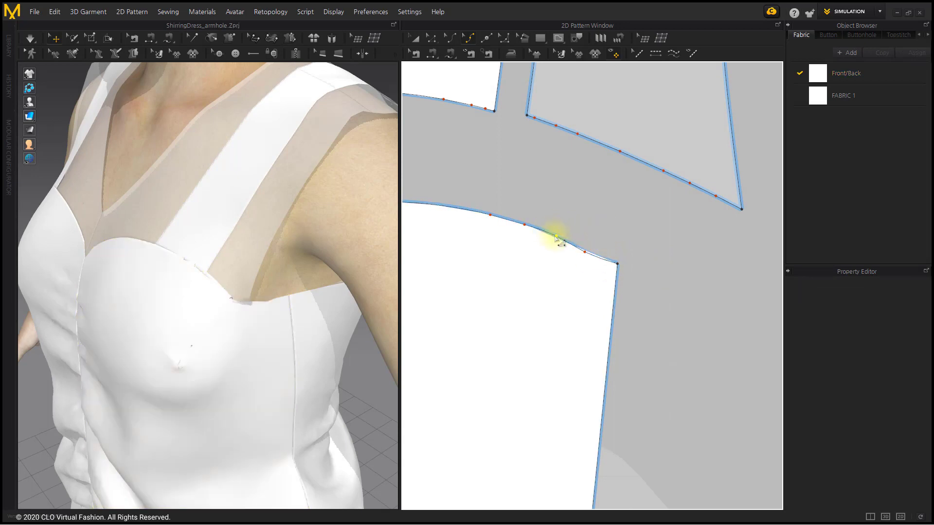
{"action": "left_click", "coordinate": [557, 239]}
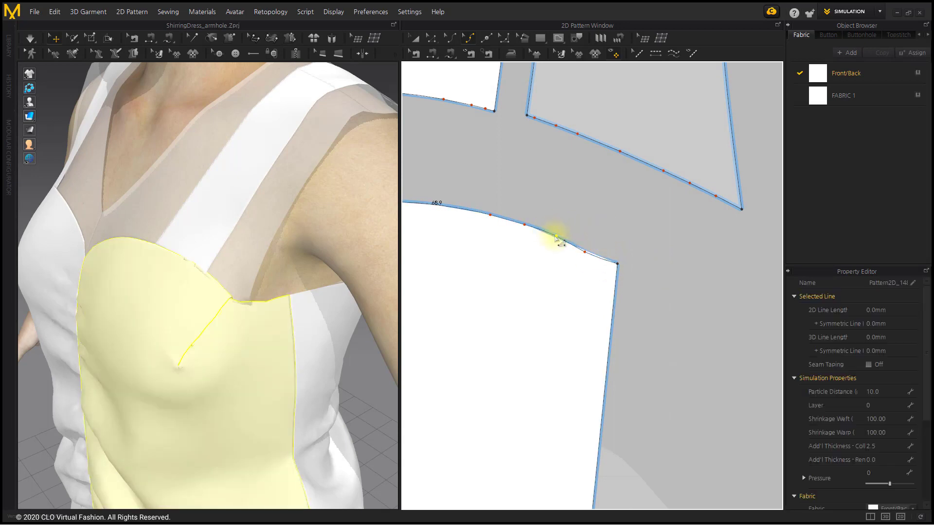
{"action": "left_click", "coordinate": [524, 224]}
{"action": "key", "text": "Delete"}
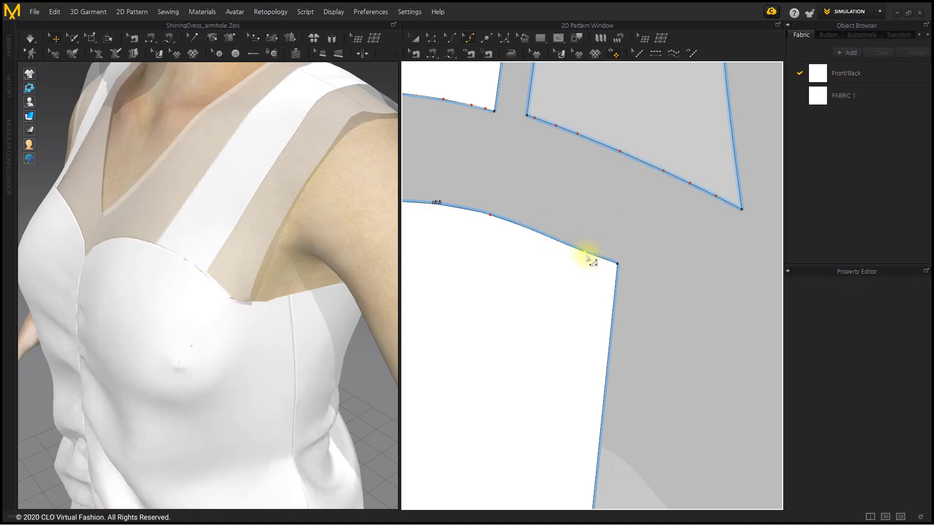
{"action": "left_click", "coordinate": [586, 254]}
{"action": "left_click", "coordinate": [621, 238]}
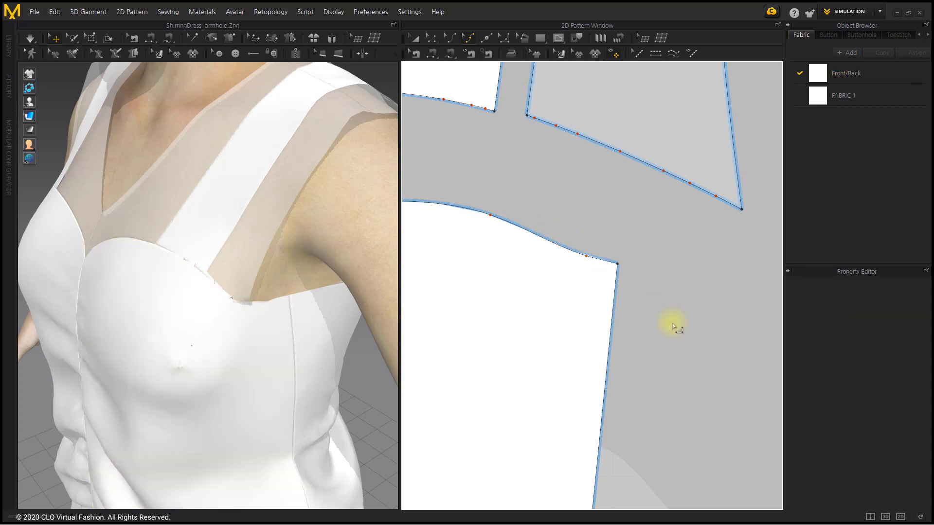
Step: Delete the five curve points nearest the armhole corner on the sheer side panel's bottom edge
{"action": "scroll", "coordinate": [620, 258], "scroll_direction": "down", "scroll_amount": 3}
{"action": "scroll", "coordinate": [618, 253], "scroll_direction": "down", "scroll_amount": 2}
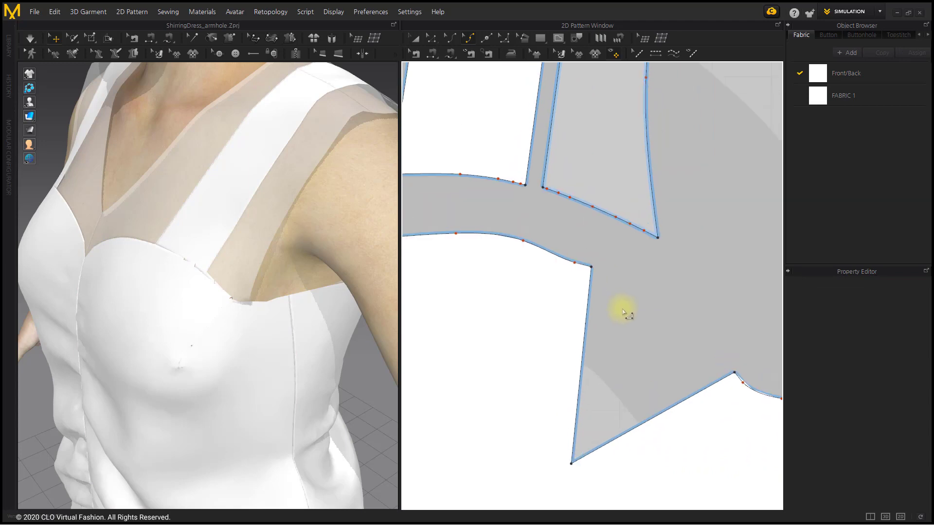
{"action": "scroll", "coordinate": [634, 315], "scroll_direction": "down", "scroll_amount": 2}
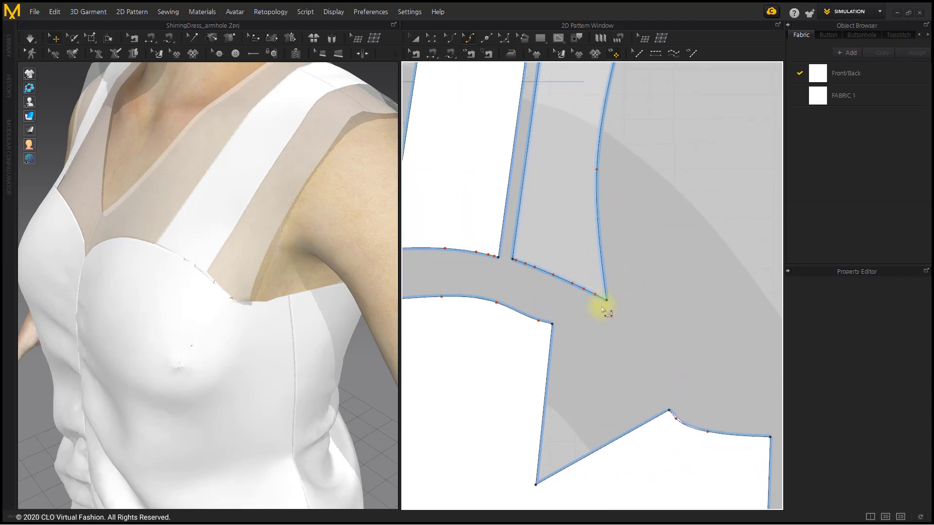
{"action": "left_click", "coordinate": [547, 268]}
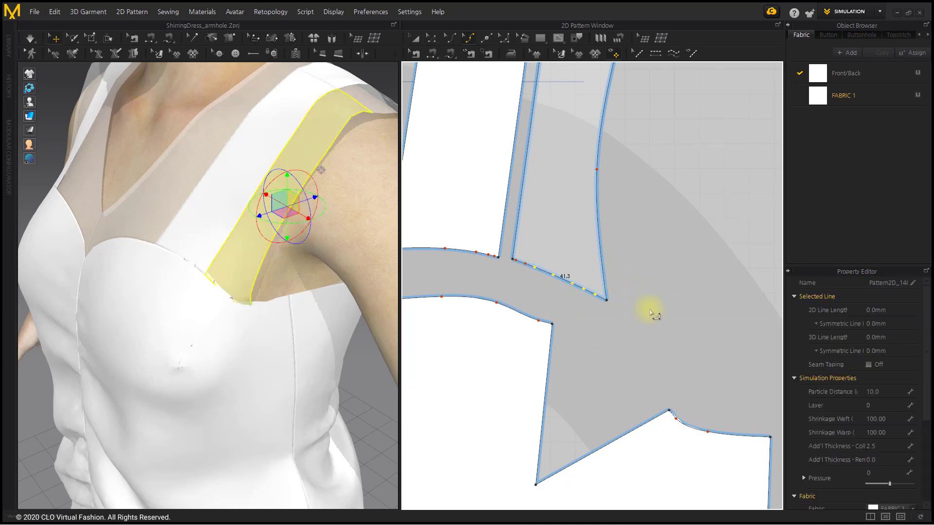
{"action": "left_click", "coordinate": [651, 314]}
Step: Raise the sheer side panel's lower armhole corner in two small moves, running the simulation between them
{"action": "left_click", "coordinate": [606, 301]}
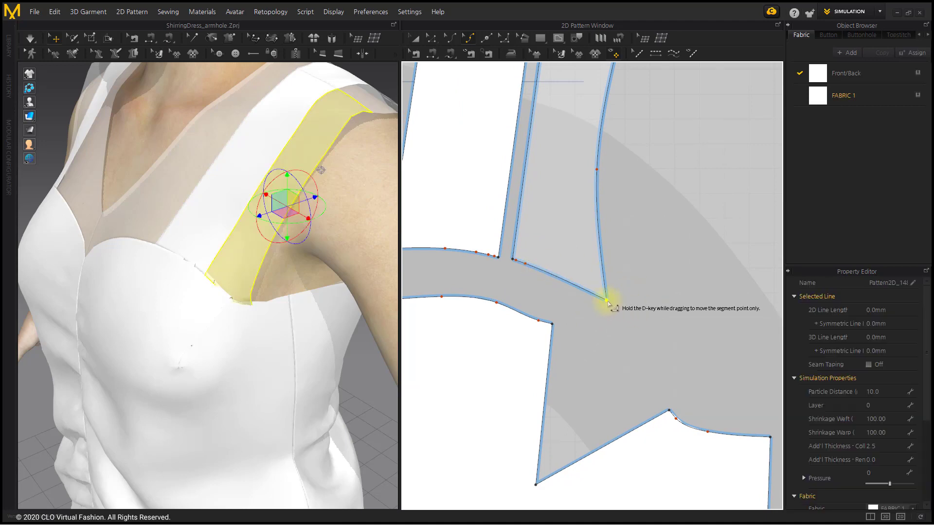
{"action": "left_click_drag", "start_coordinate": [608, 301], "coordinate": [605, 287]}
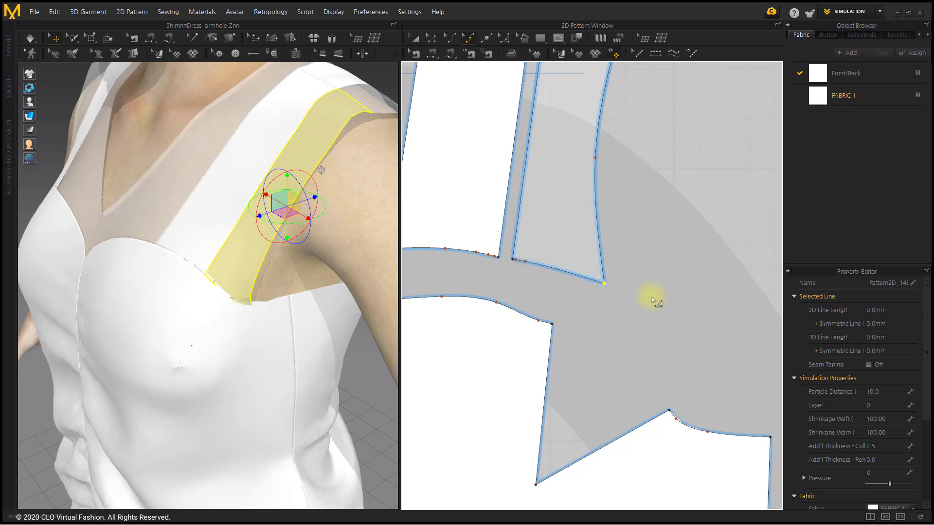
{"action": "left_click", "coordinate": [653, 301]}
{"action": "key", "text": "space"}
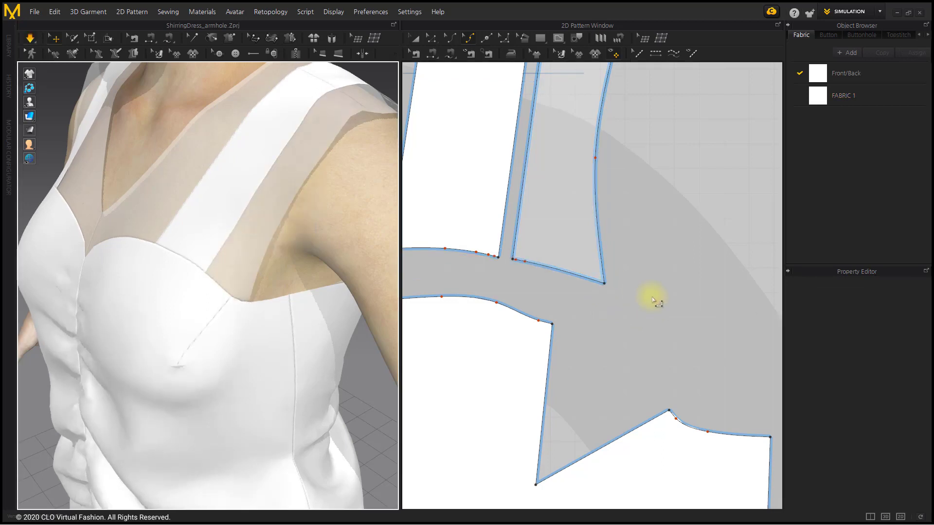
{"action": "left_click", "coordinate": [652, 300]}
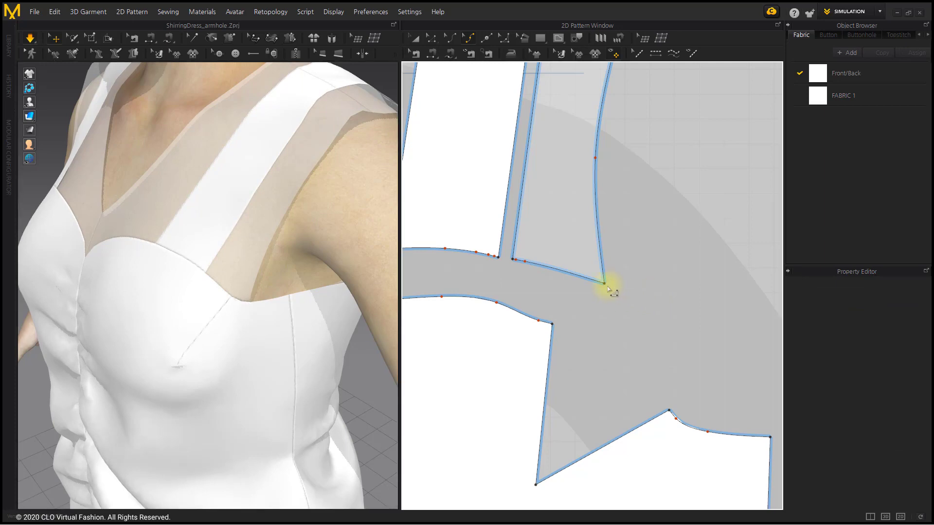
{"action": "left_click_drag", "start_coordinate": [604, 284], "coordinate": [603, 273]}
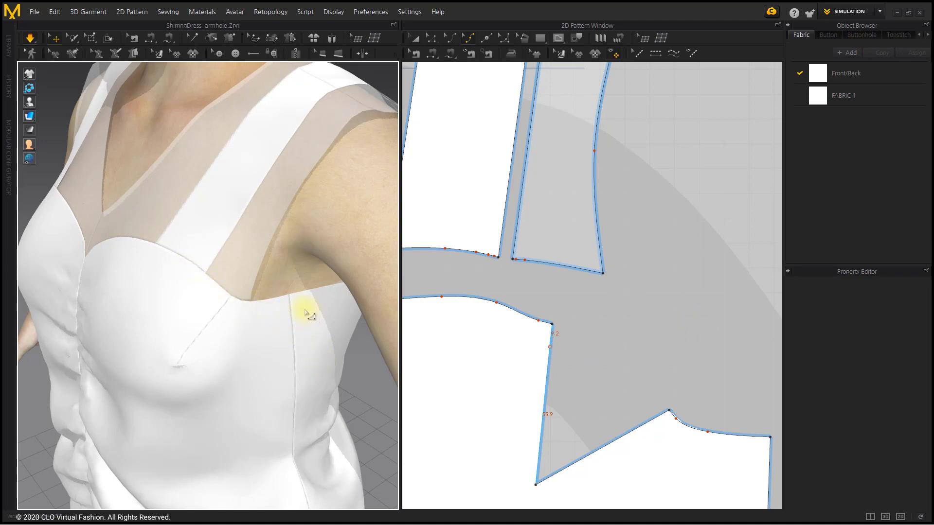
Step: Touch up the shrinkage at the front dart tip with the Steam Brush at -3%, 50 mm size and 70% hardness
{"action": "scroll", "coordinate": [614, 359], "scroll_direction": "down", "scroll_amount": 3}
{"action": "middle_click_drag", "start_coordinate": [615, 359], "coordinate": [604, 287]}
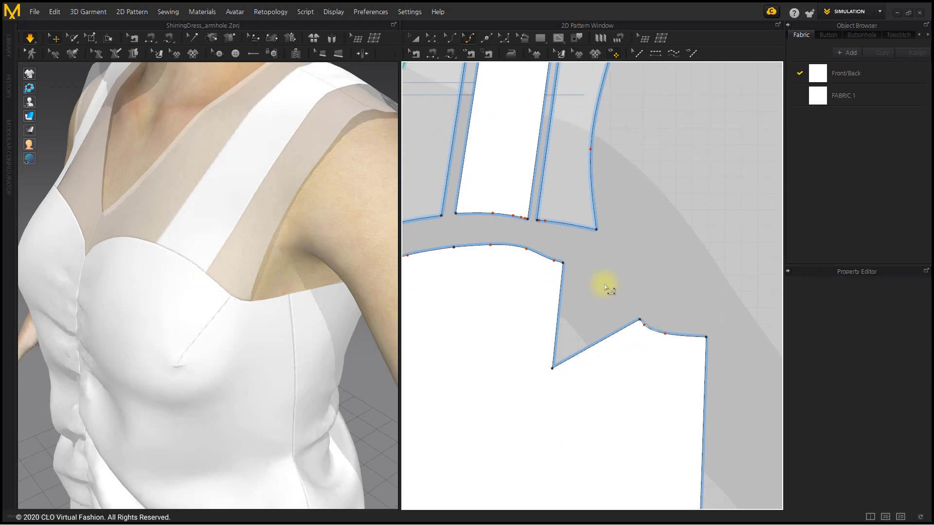
{"action": "scroll", "coordinate": [604, 286], "scroll_direction": "up", "scroll_amount": 2}
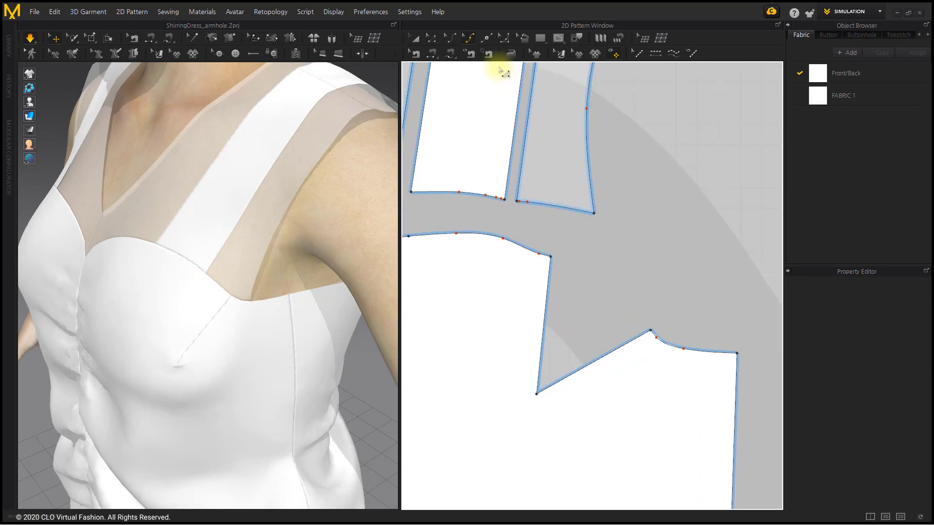
{"action": "left_click", "coordinate": [510, 53]}
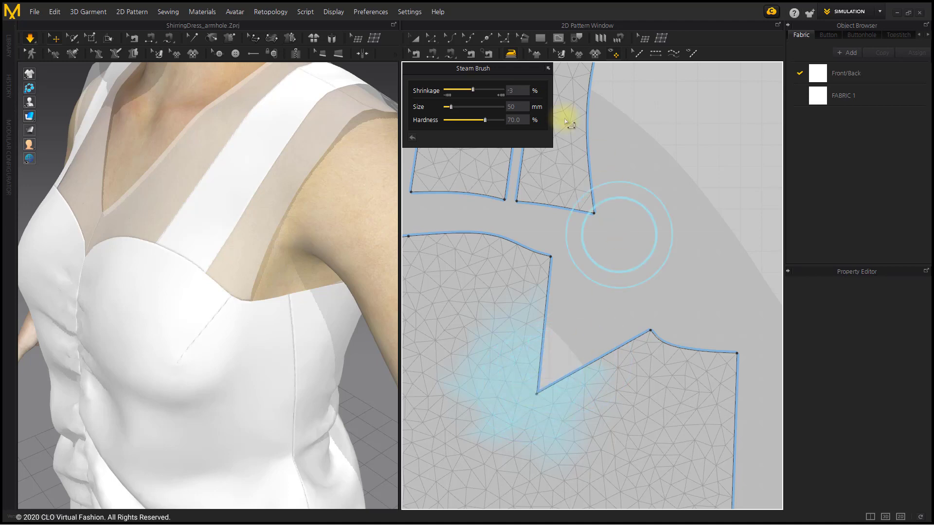
{"action": "left_click", "coordinate": [415, 37]}
{"action": "scroll", "coordinate": [636, 298], "scroll_direction": "down", "scroll_amount": 5}
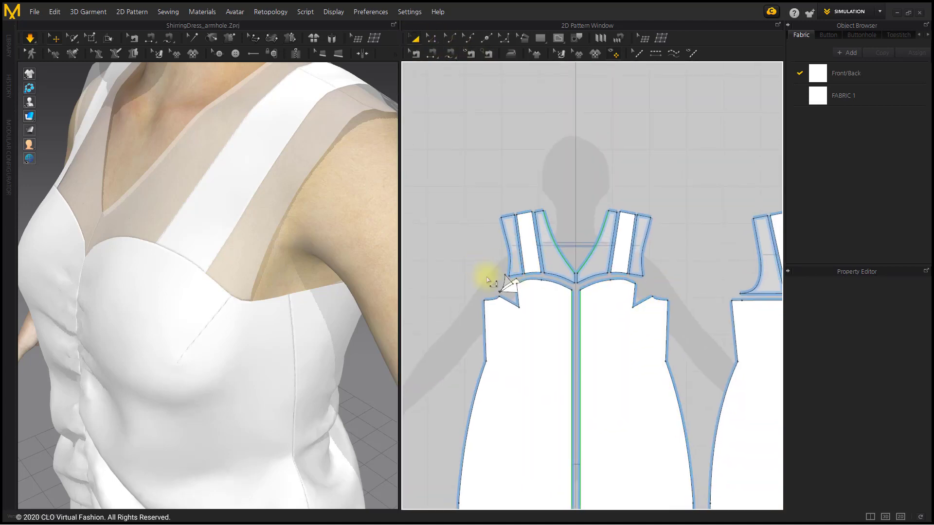
Step: Delete the small leftover triangular pieces beside the front body panel's dart
{"action": "left_click_drag", "start_coordinate": [529, 319], "coordinate": [530, 320]}
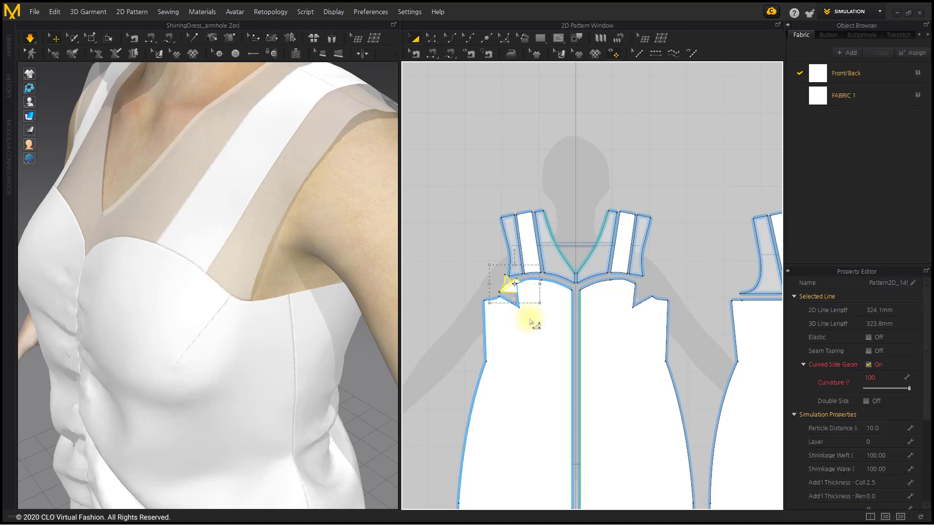
{"action": "key", "text": "ctrl+z"}
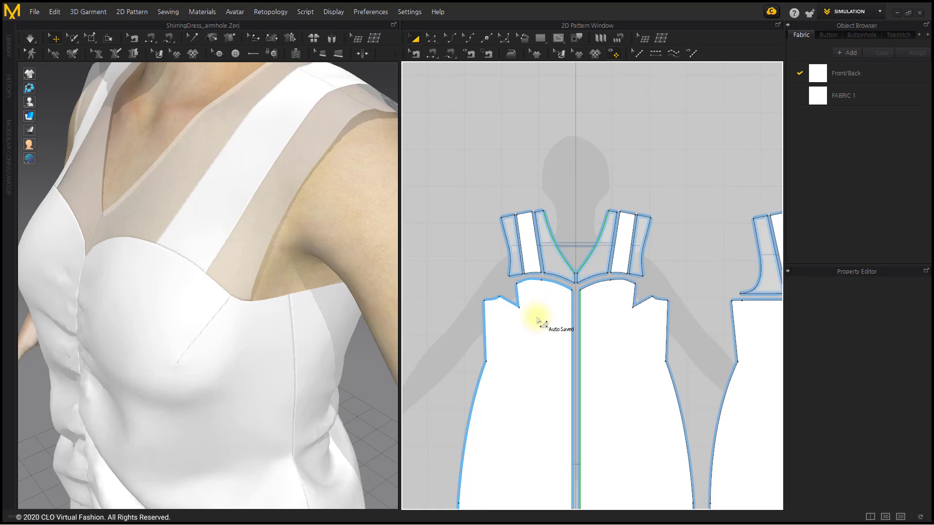
Step: Examine the whole dress on the avatar and the full front and back pattern layout
{"action": "scroll", "coordinate": [344, 345], "scroll_direction": "down", "scroll_amount": 5}
{"action": "right_click_drag", "start_coordinate": [375, 292], "coordinate": [334, 319]}
{"action": "scroll", "coordinate": [307, 350], "scroll_direction": "down", "scroll_amount": 5}
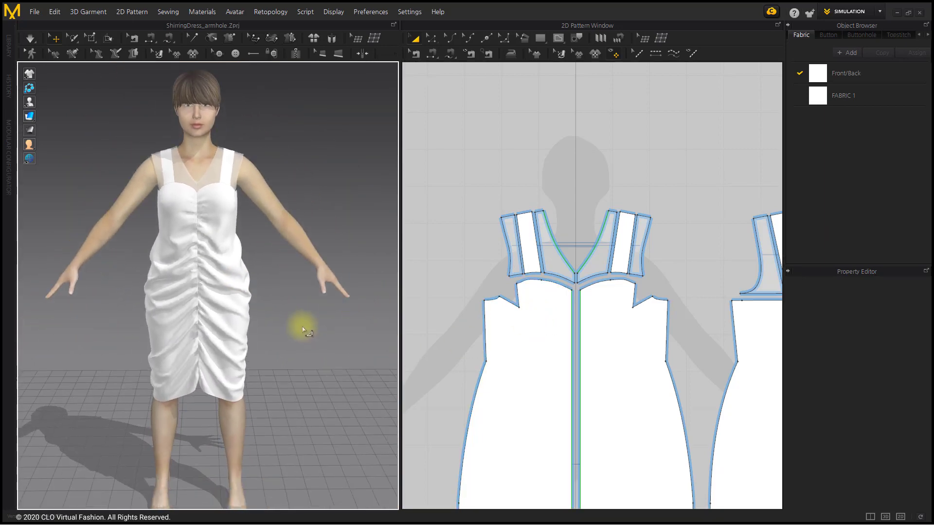
{"action": "scroll", "coordinate": [573, 341], "scroll_direction": "down", "scroll_amount": 5}
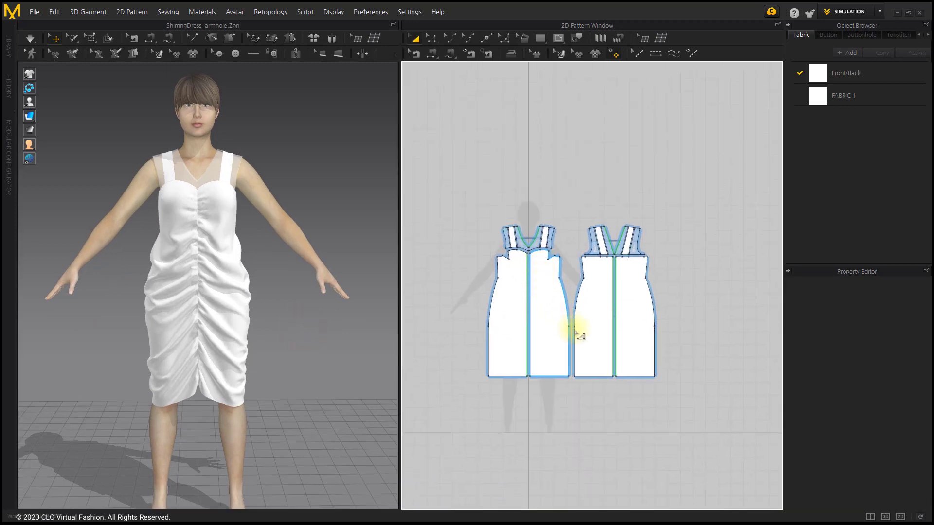
{"action": "scroll", "coordinate": [575, 329], "scroll_direction": "up", "scroll_amount": 3}
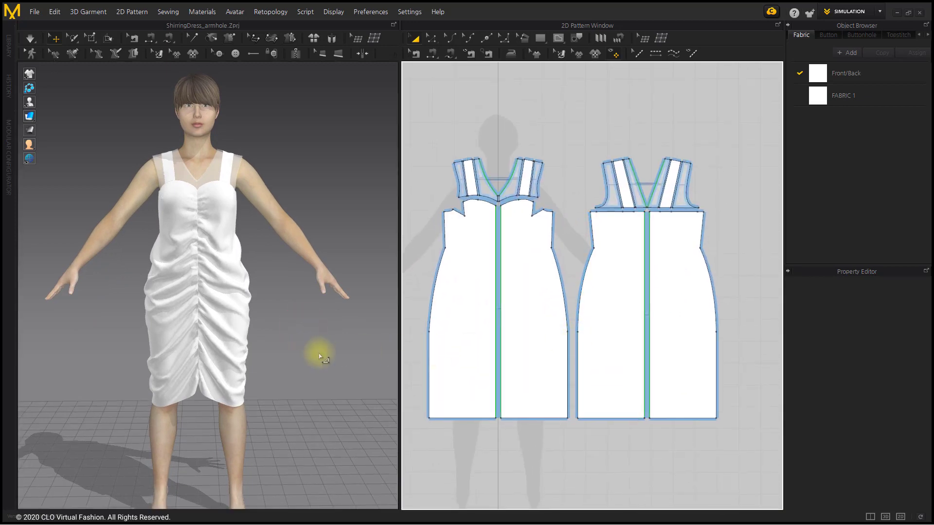
{"action": "scroll", "coordinate": [319, 341], "scroll_direction": "down", "scroll_amount": 3}
{"action": "right_click_drag", "start_coordinate": [319, 327], "coordinate": [317, 317]}
{"action": "left_click", "coordinate": [608, 475]}
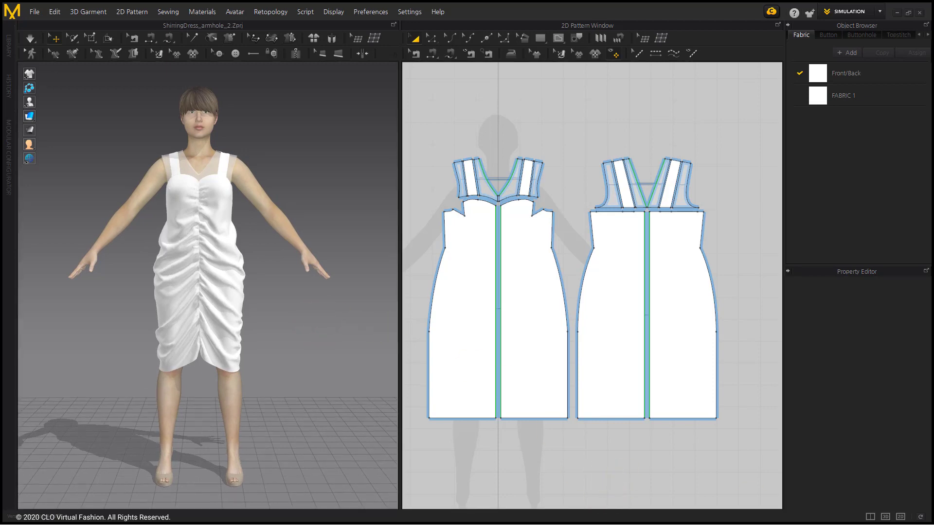
Step: Set the particle distance of the four front and back body panels to 5
{"action": "left_click", "coordinate": [476, 271]}
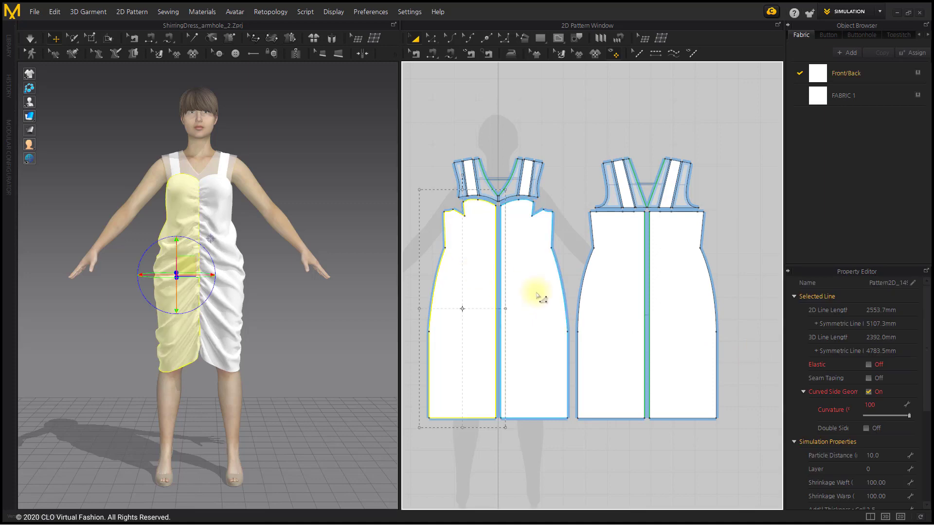
{"action": "left_click", "coordinate": [538, 296], "text": "shift"}
{"action": "left_click", "coordinate": [611, 298], "text": "shift"}
{"action": "left_click", "coordinate": [676, 302], "text": "shift"}
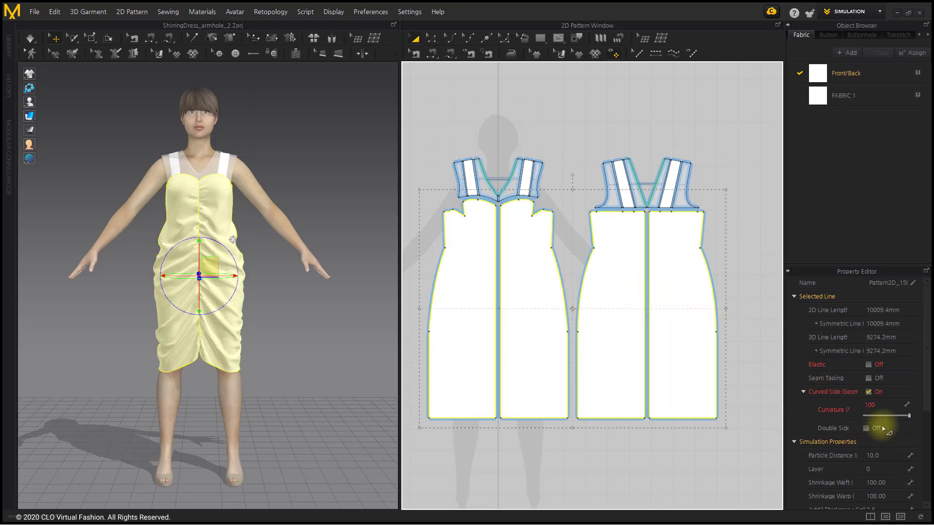
{"action": "scroll", "coordinate": [869, 365], "scroll_direction": "down", "scroll_amount": 3}
{"action": "scroll", "coordinate": [869, 366], "scroll_direction": "down", "scroll_amount": 3}
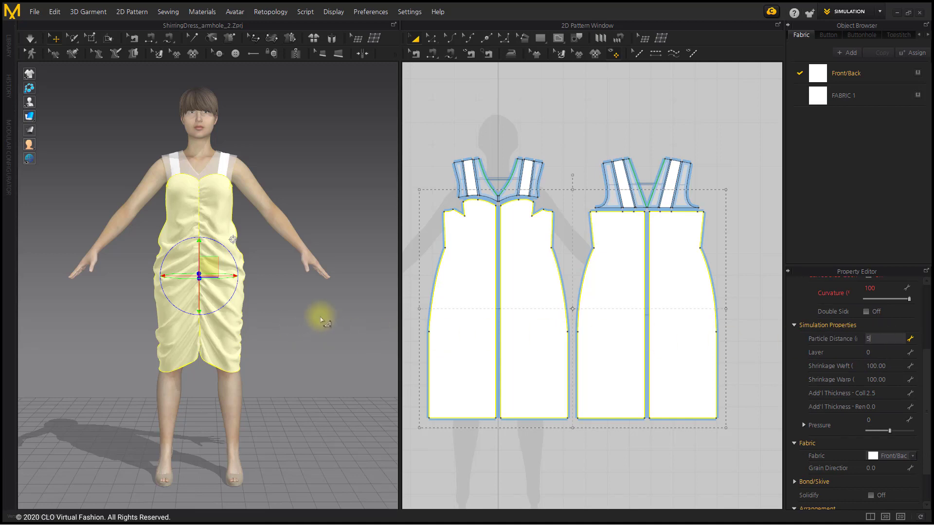
{"action": "key", "text": "Return"}
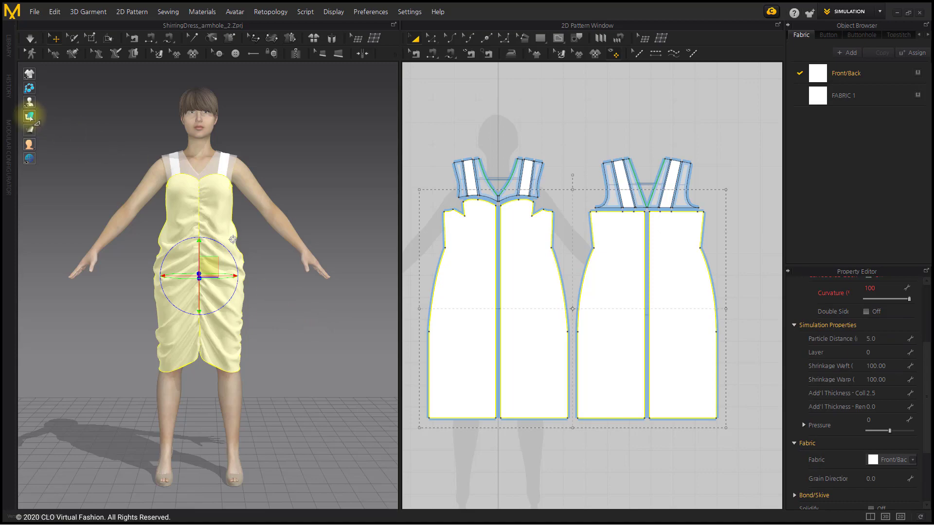
Step: Switch the garment to mesh display, inspect the body panels up close and run the simulation
{"action": "mouse_move", "coordinate": [29, 117]}
{"action": "left_click", "coordinate": [110, 116]}
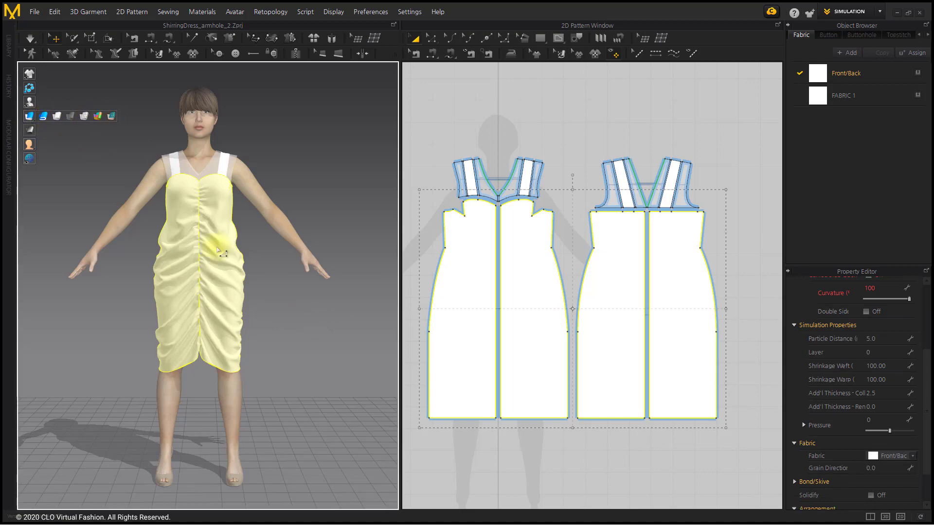
{"action": "right_click_drag", "start_coordinate": [159, 247], "coordinate": [207, 257]}
{"action": "scroll", "coordinate": [206, 257], "scroll_direction": "up", "scroll_amount": 5}
{"action": "middle_click_drag", "start_coordinate": [208, 256], "coordinate": [261, 303]}
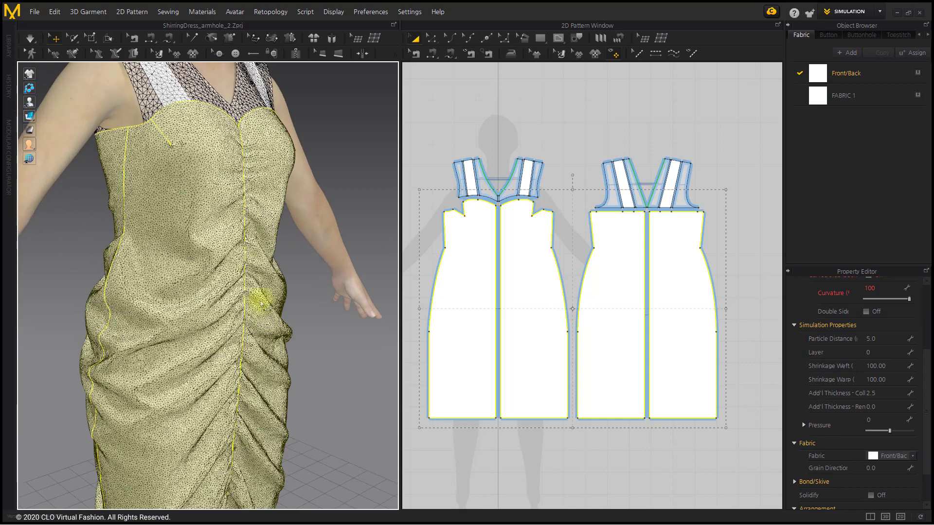
{"action": "left_click", "coordinate": [30, 38]}
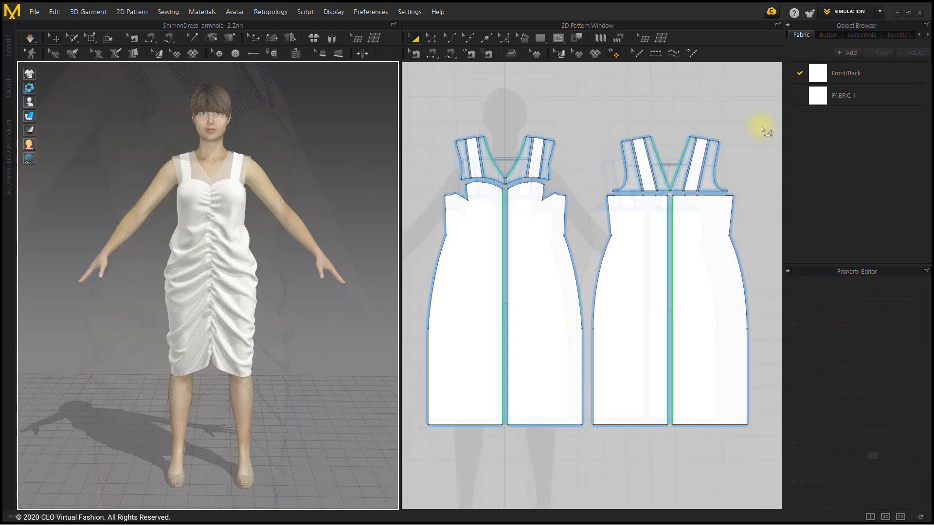
Step: Set the color of both the Front/Back fabric and FABRIC 1 to dark grey 3E3E3E
{"action": "left_click", "coordinate": [857, 102]}
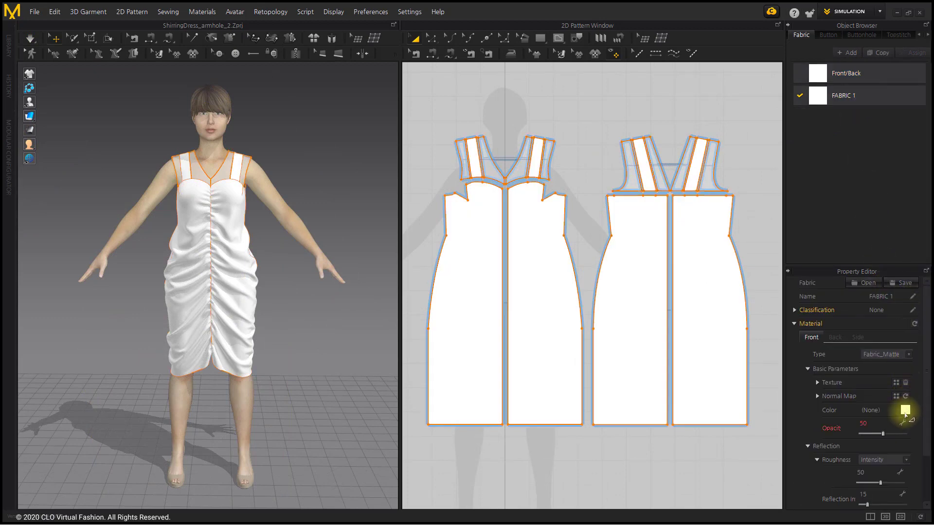
{"action": "left_click", "coordinate": [904, 410]}
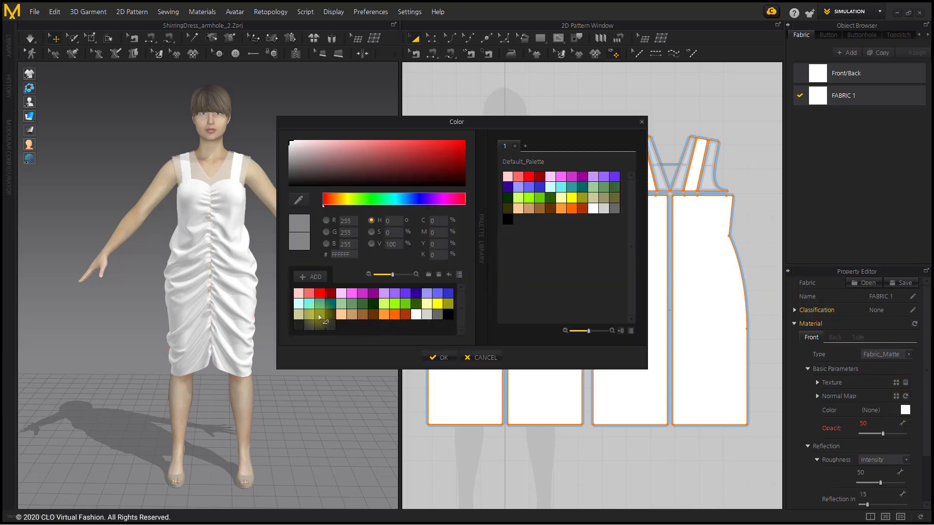
{"action": "left_click", "coordinate": [311, 329]}
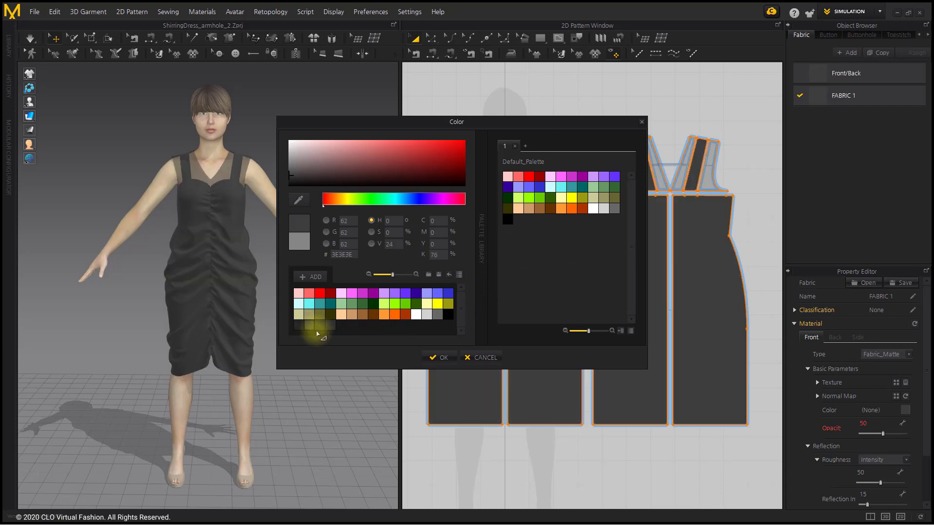
{"action": "left_click", "coordinate": [438, 358]}
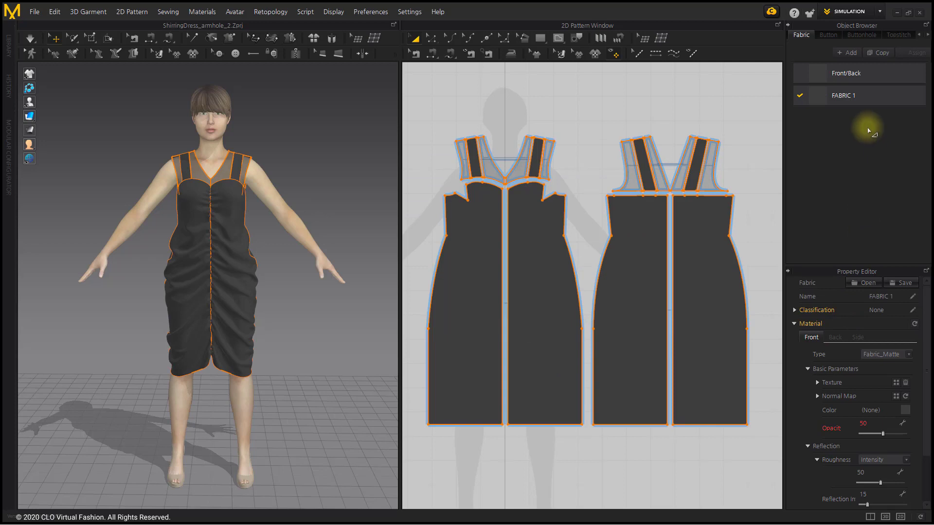
Step: Change the Front/Back fabric's material type to Fabric_Velvet and clear the selection
{"action": "left_click", "coordinate": [873, 76]}
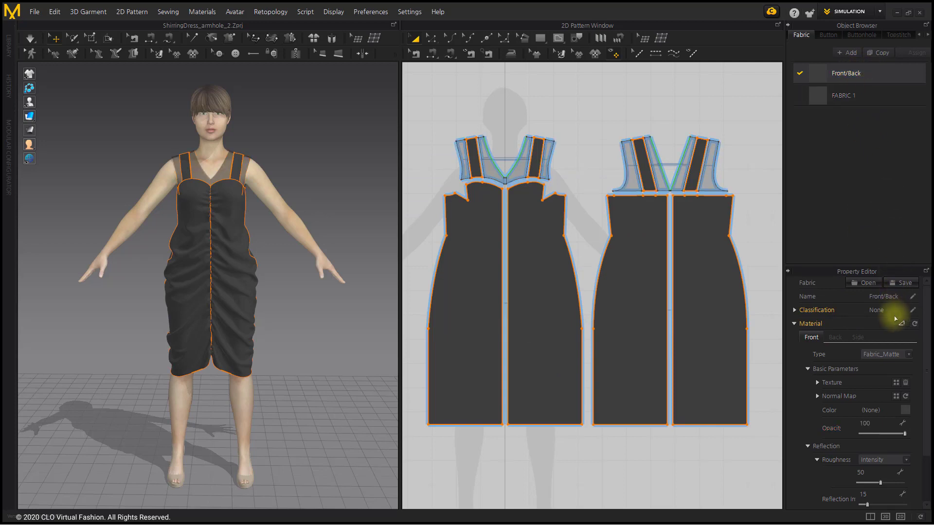
{"action": "left_click", "coordinate": [888, 355]}
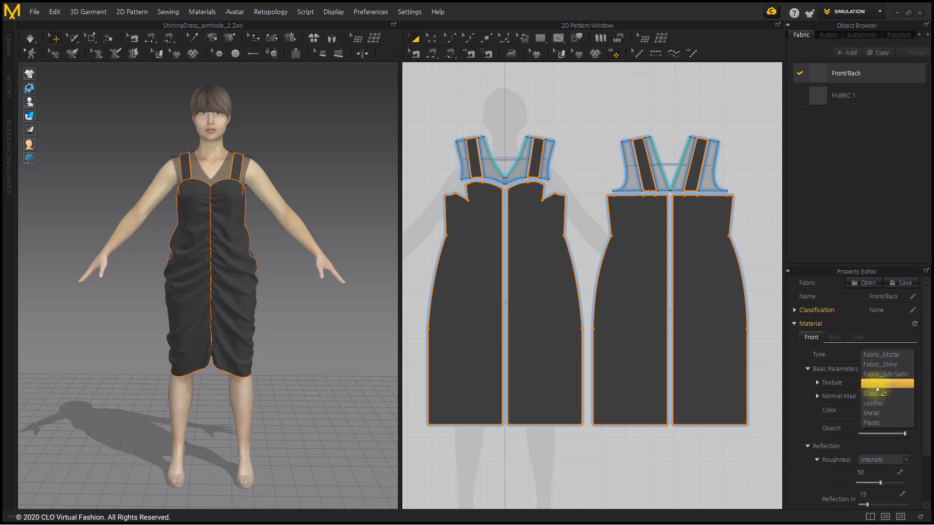
{"action": "left_click", "coordinate": [876, 386]}
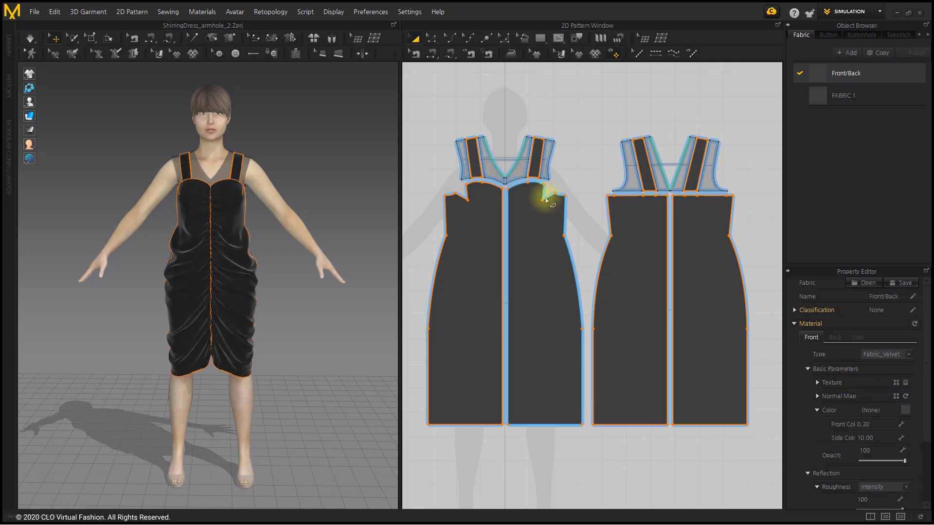
{"action": "left_click", "coordinate": [524, 107]}
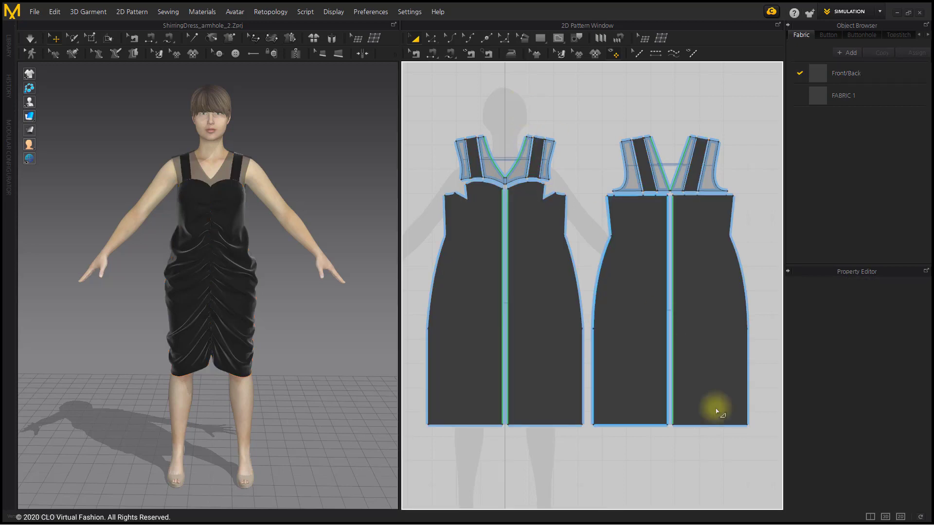
Step: Show only the 3D view, look around the dress and hide the floor grid
{"action": "left_click", "coordinate": [885, 516]}
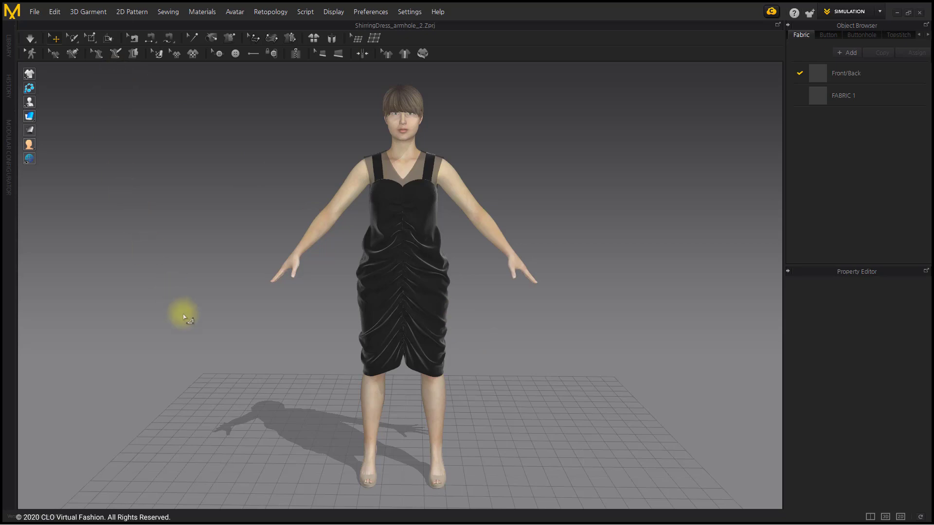
{"action": "right_click_drag", "start_coordinate": [186, 321], "coordinate": [391, 332]}
{"action": "right_click_drag", "start_coordinate": [227, 325], "coordinate": [449, 324]}
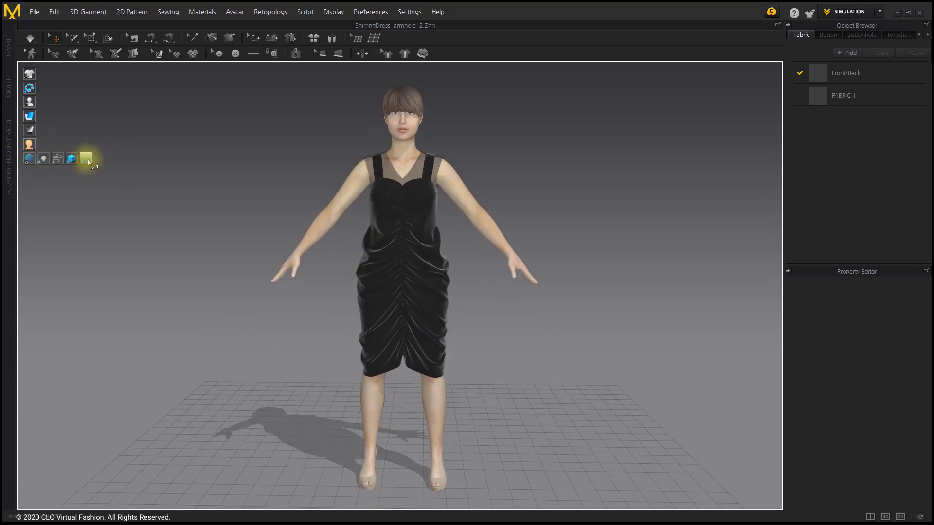
{"action": "left_click", "coordinate": [88, 161]}
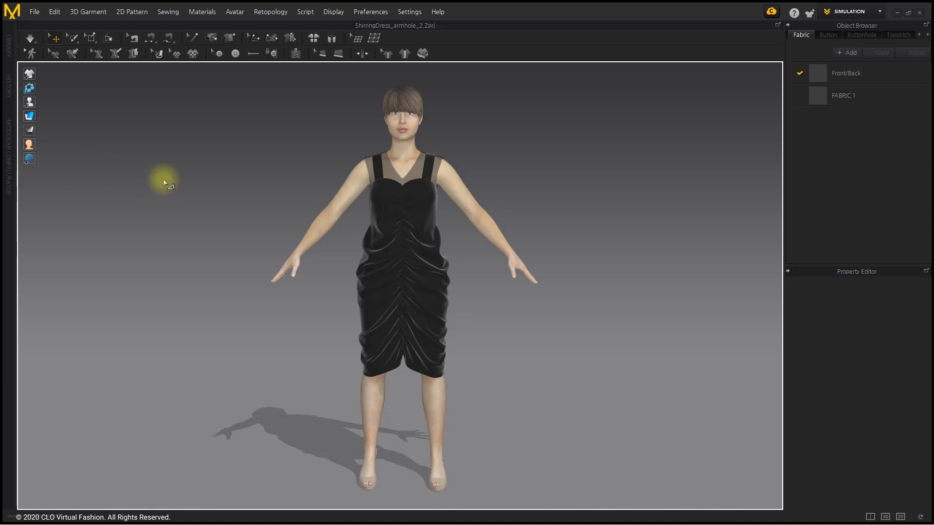
Step: Hide the avatar and the floor shadow to view the dress on its own
{"action": "left_click", "coordinate": [43, 101]}
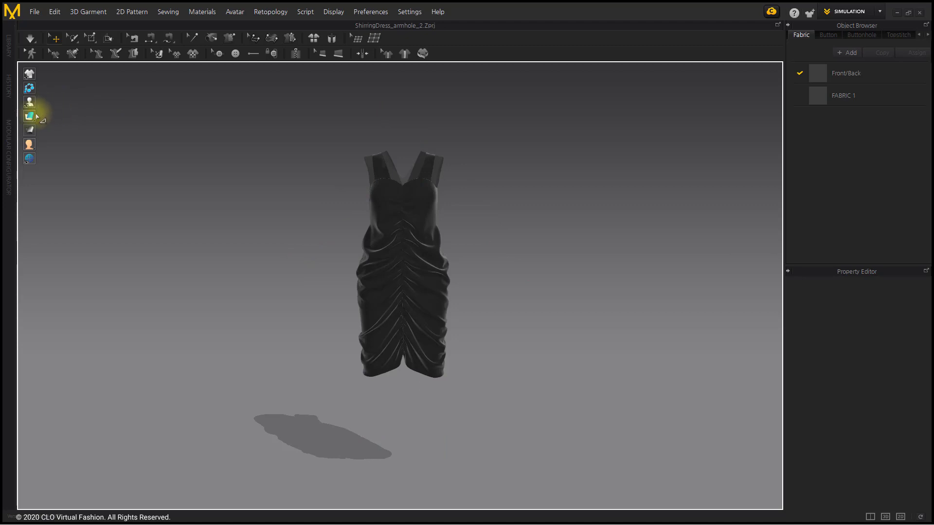
{"action": "mouse_move", "coordinate": [29, 158]}
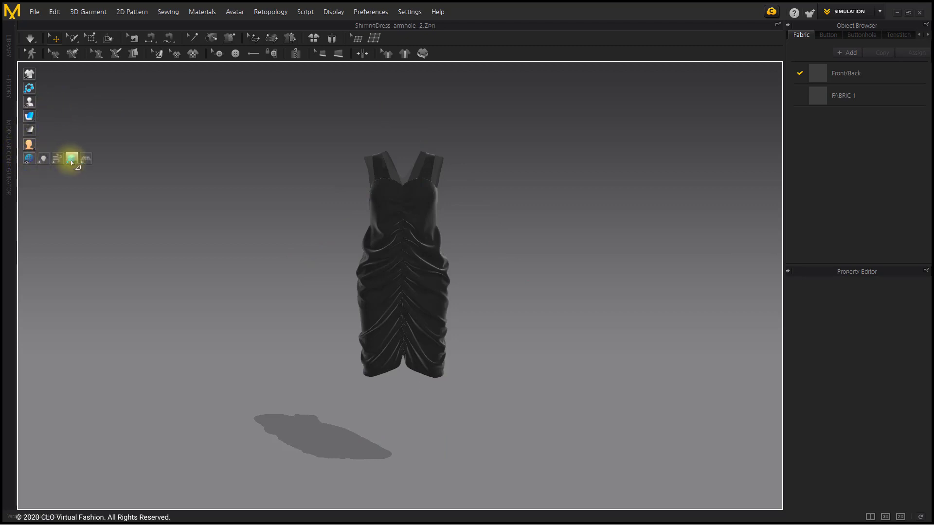
{"action": "left_click", "coordinate": [72, 162]}
{"action": "right_click_drag", "start_coordinate": [628, 334], "coordinate": [604, 335]}
{"action": "right_click_drag", "start_coordinate": [604, 335], "coordinate": [408, 340]}
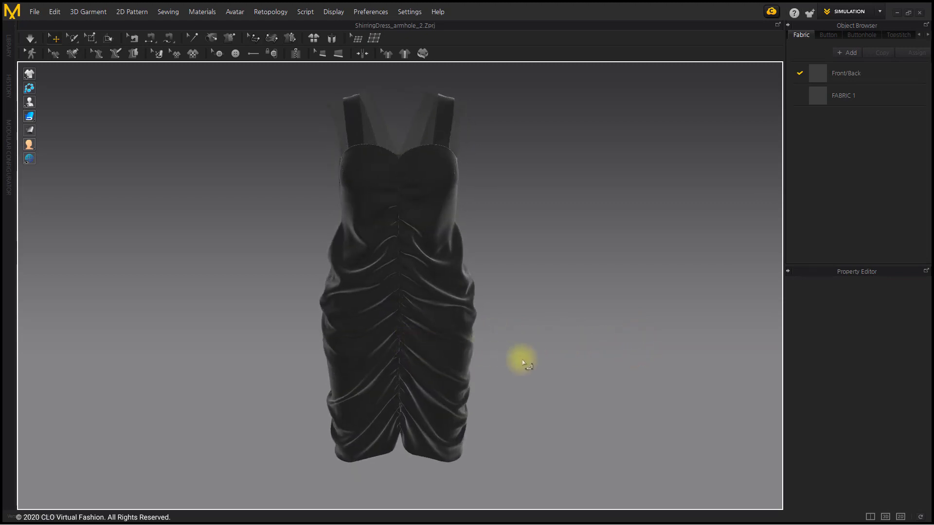
Step: Show the avatar again and restore the side-by-side 3D and 2D pattern layout
{"action": "key", "text": "shift+a"}
{"action": "scroll", "coordinate": [543, 379], "scroll_direction": "down", "scroll_amount": 3}
{"action": "middle_click_drag", "start_coordinate": [537, 365], "coordinate": [531, 348]}
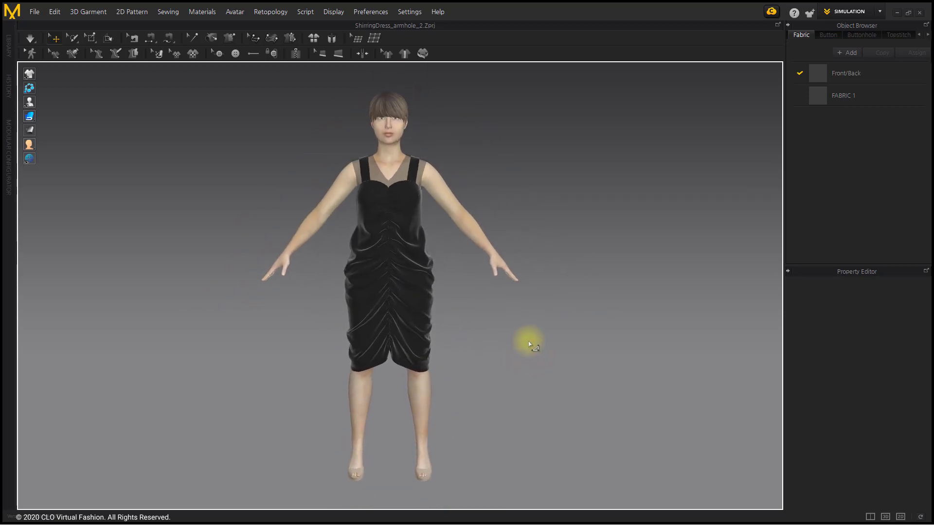
{"action": "left_click", "coordinate": [869, 516]}
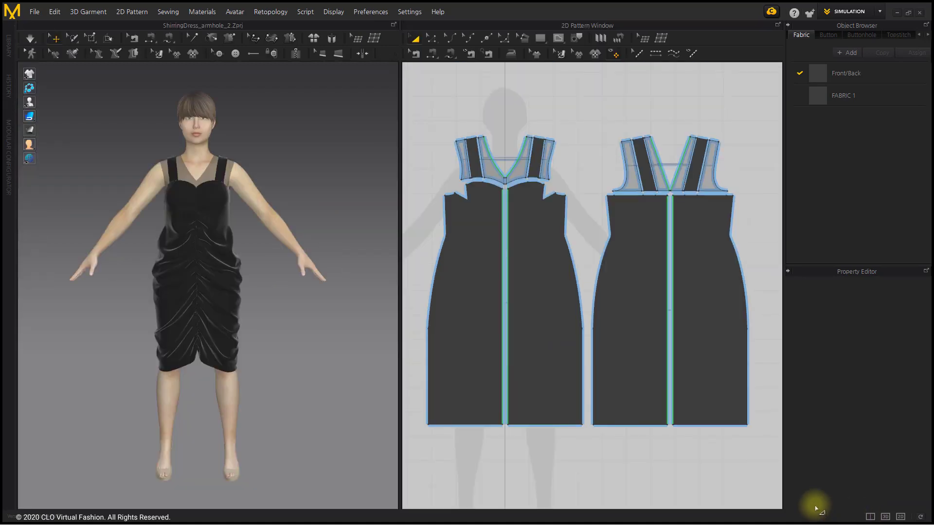